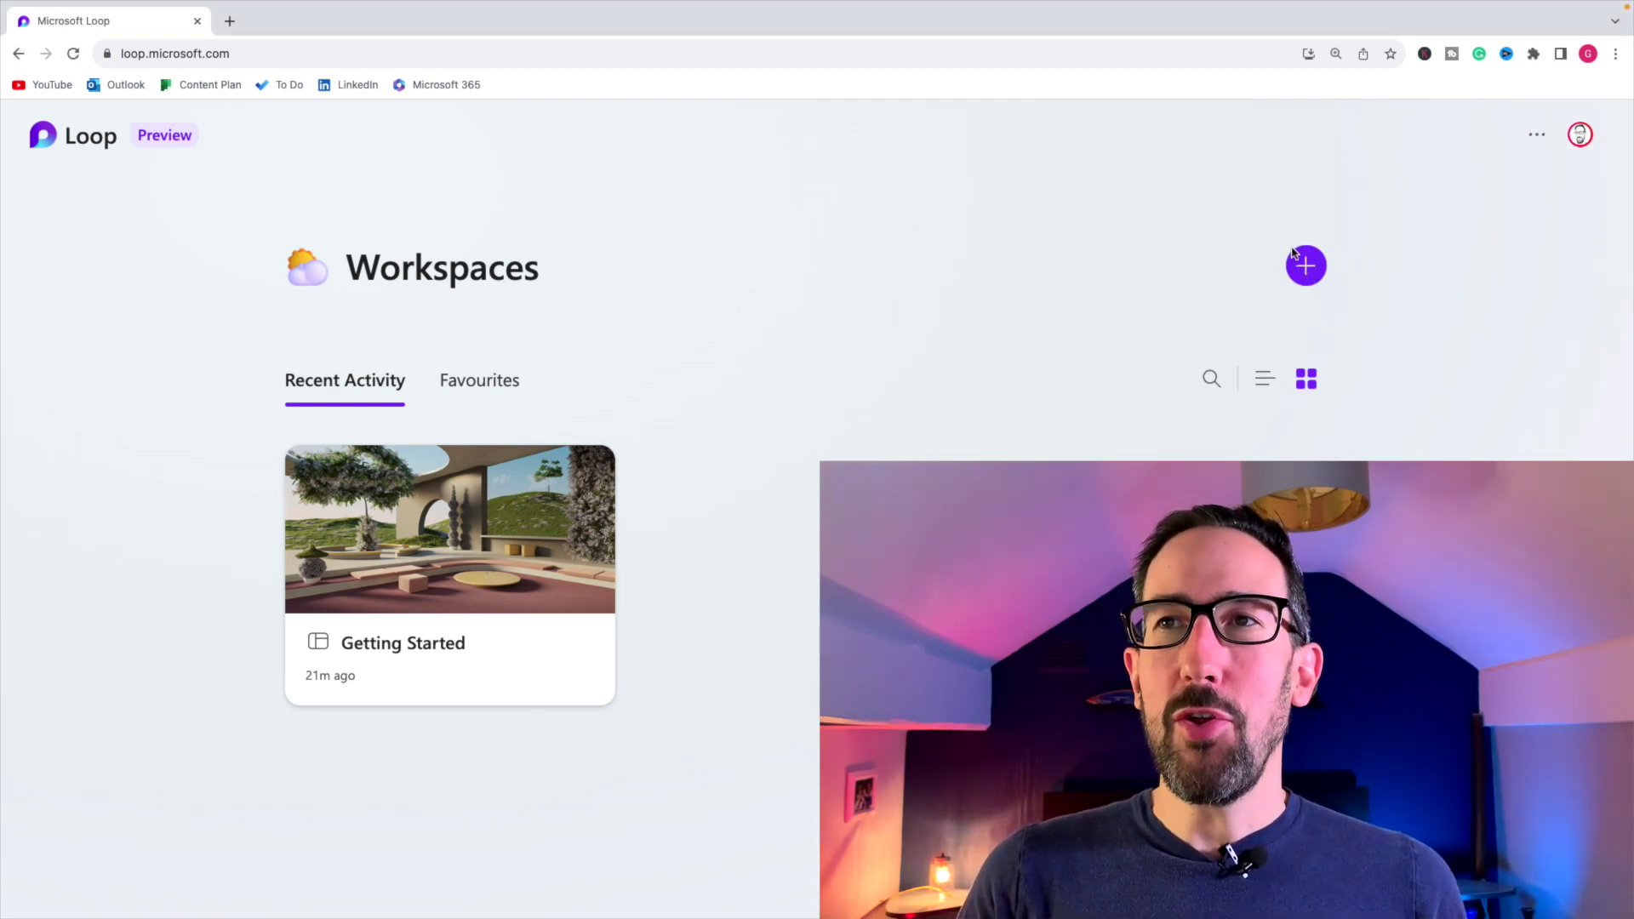
Start creating a new Loop workspace for 'Content Plan For YouTube'
click(1308, 267)
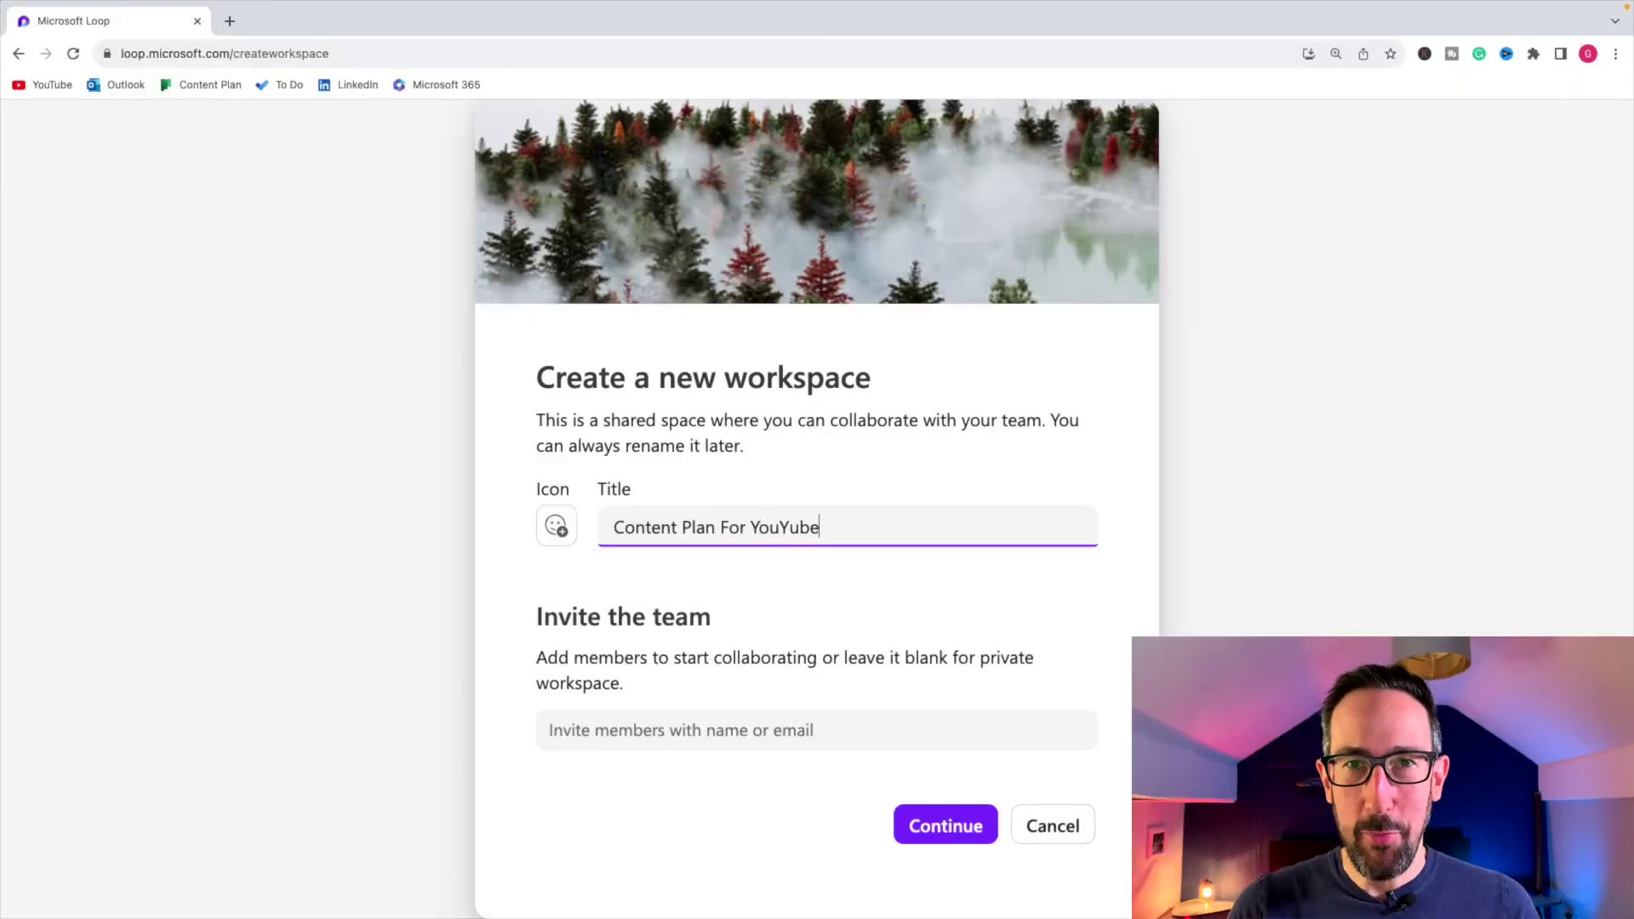
click(932, 829)
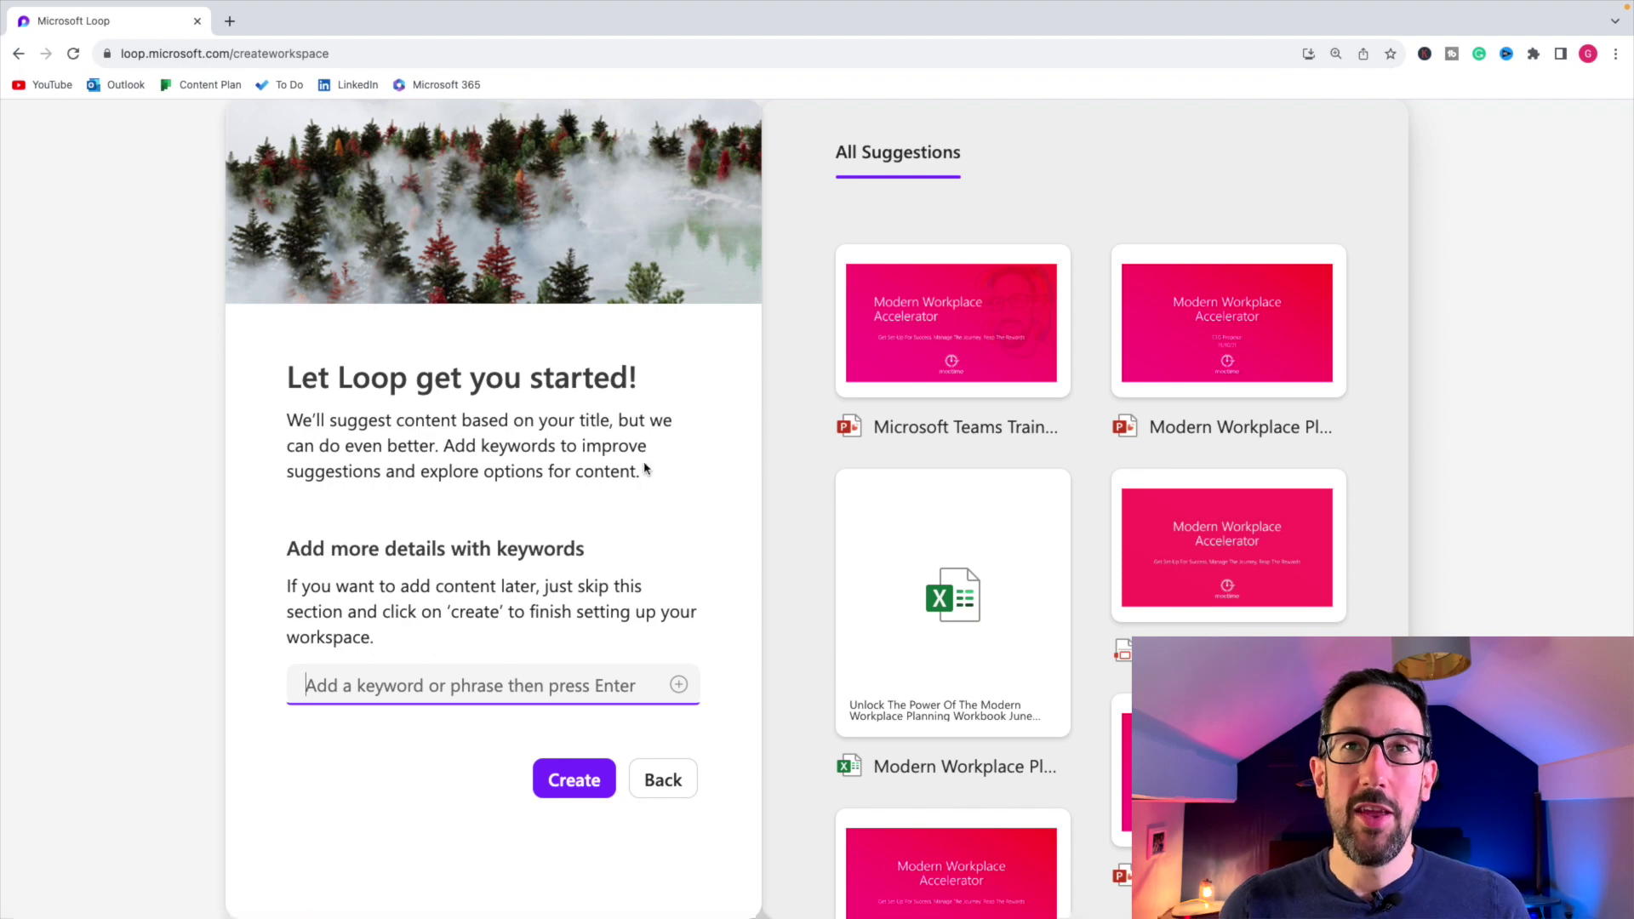
scroll(1062, 545, down, 10)
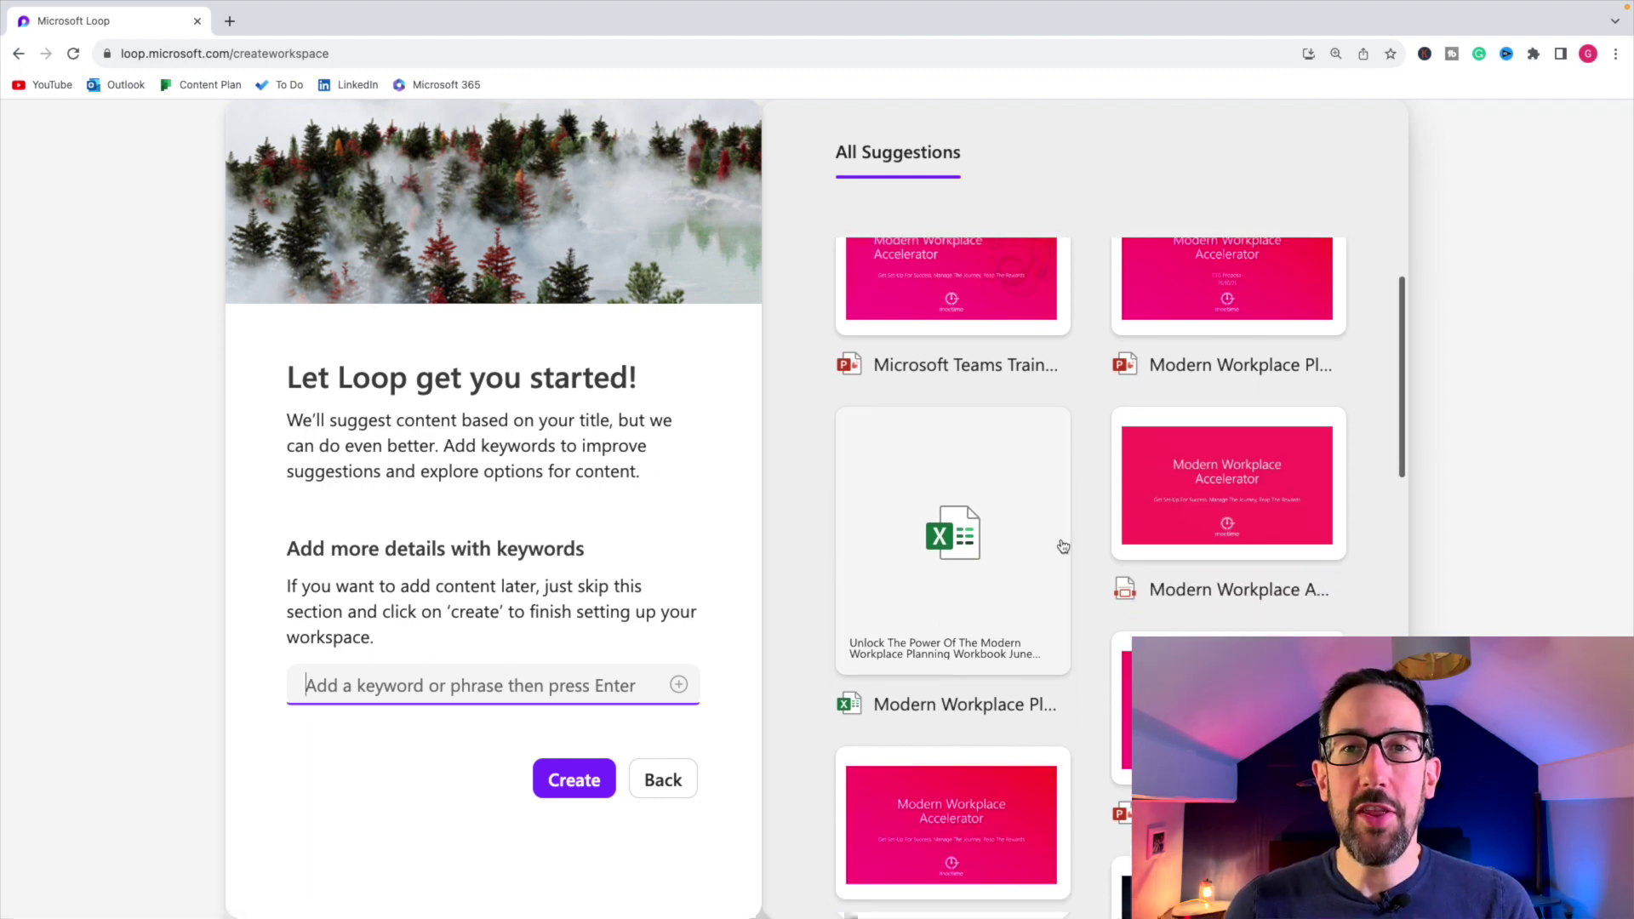
scroll(1061, 545, down, 3)
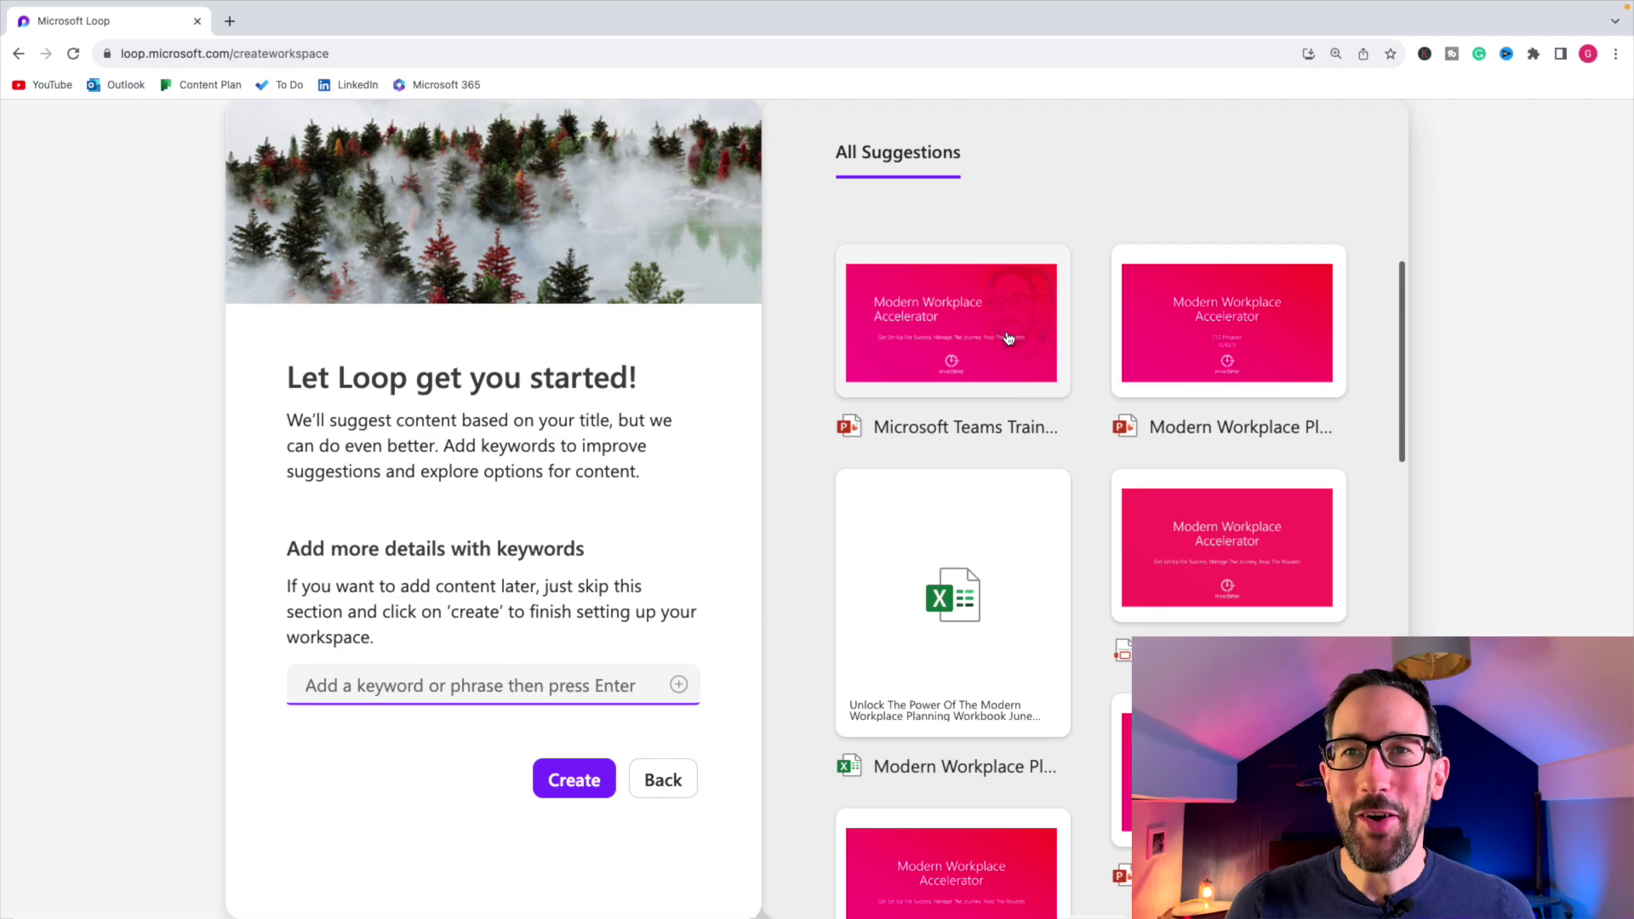
scroll(1103, 452, down, 1)
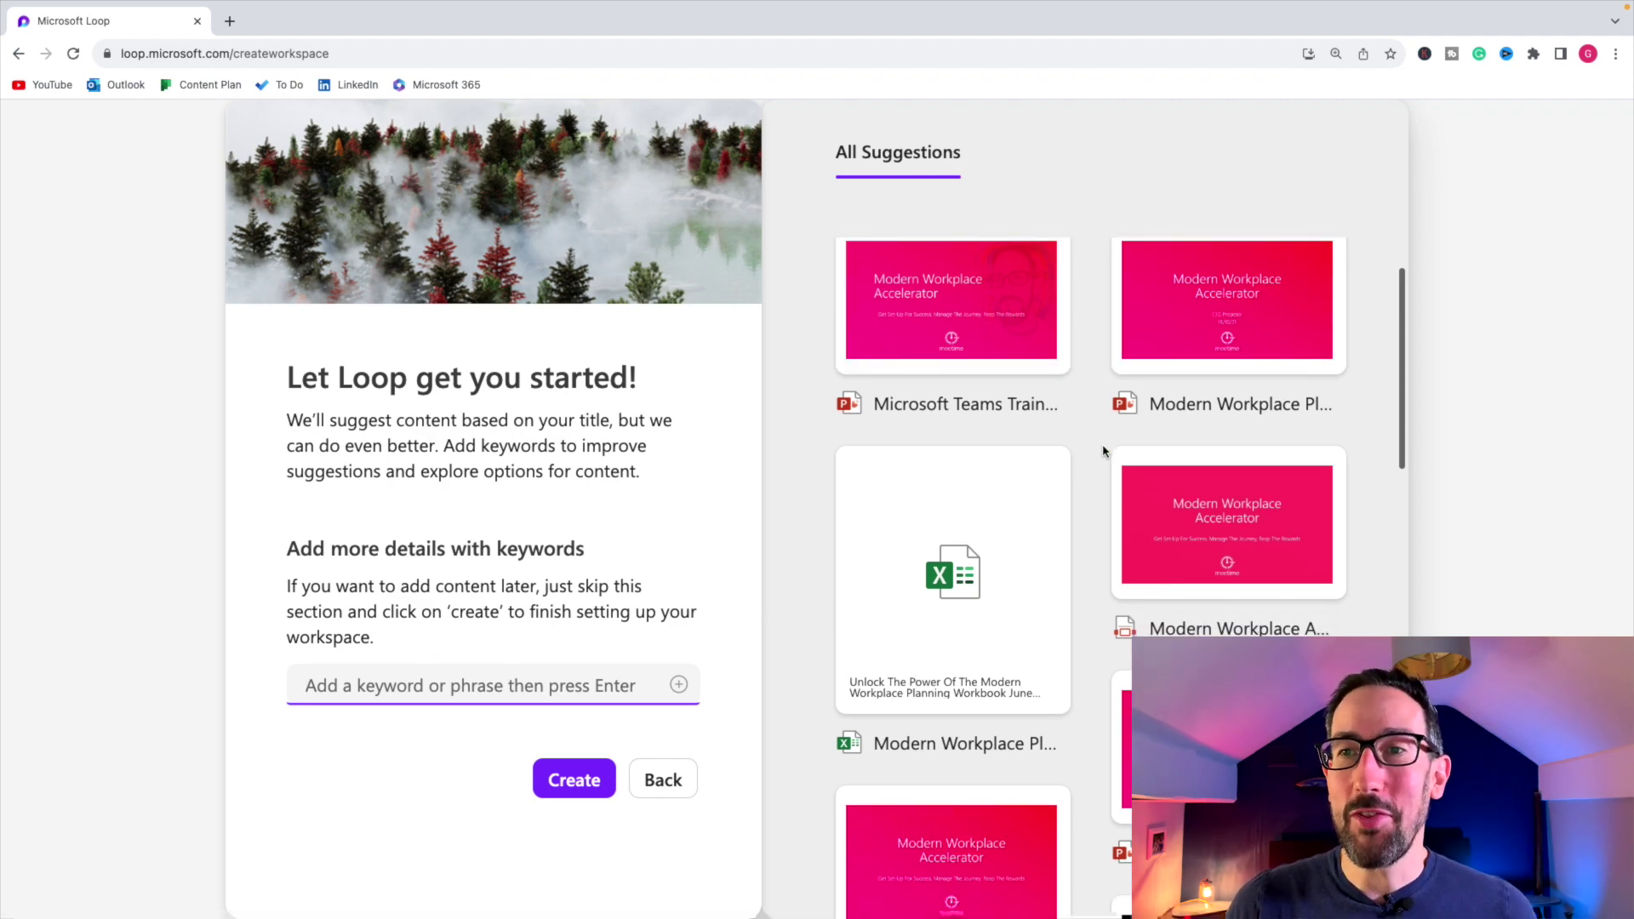
scroll(1102, 451, down, 3)
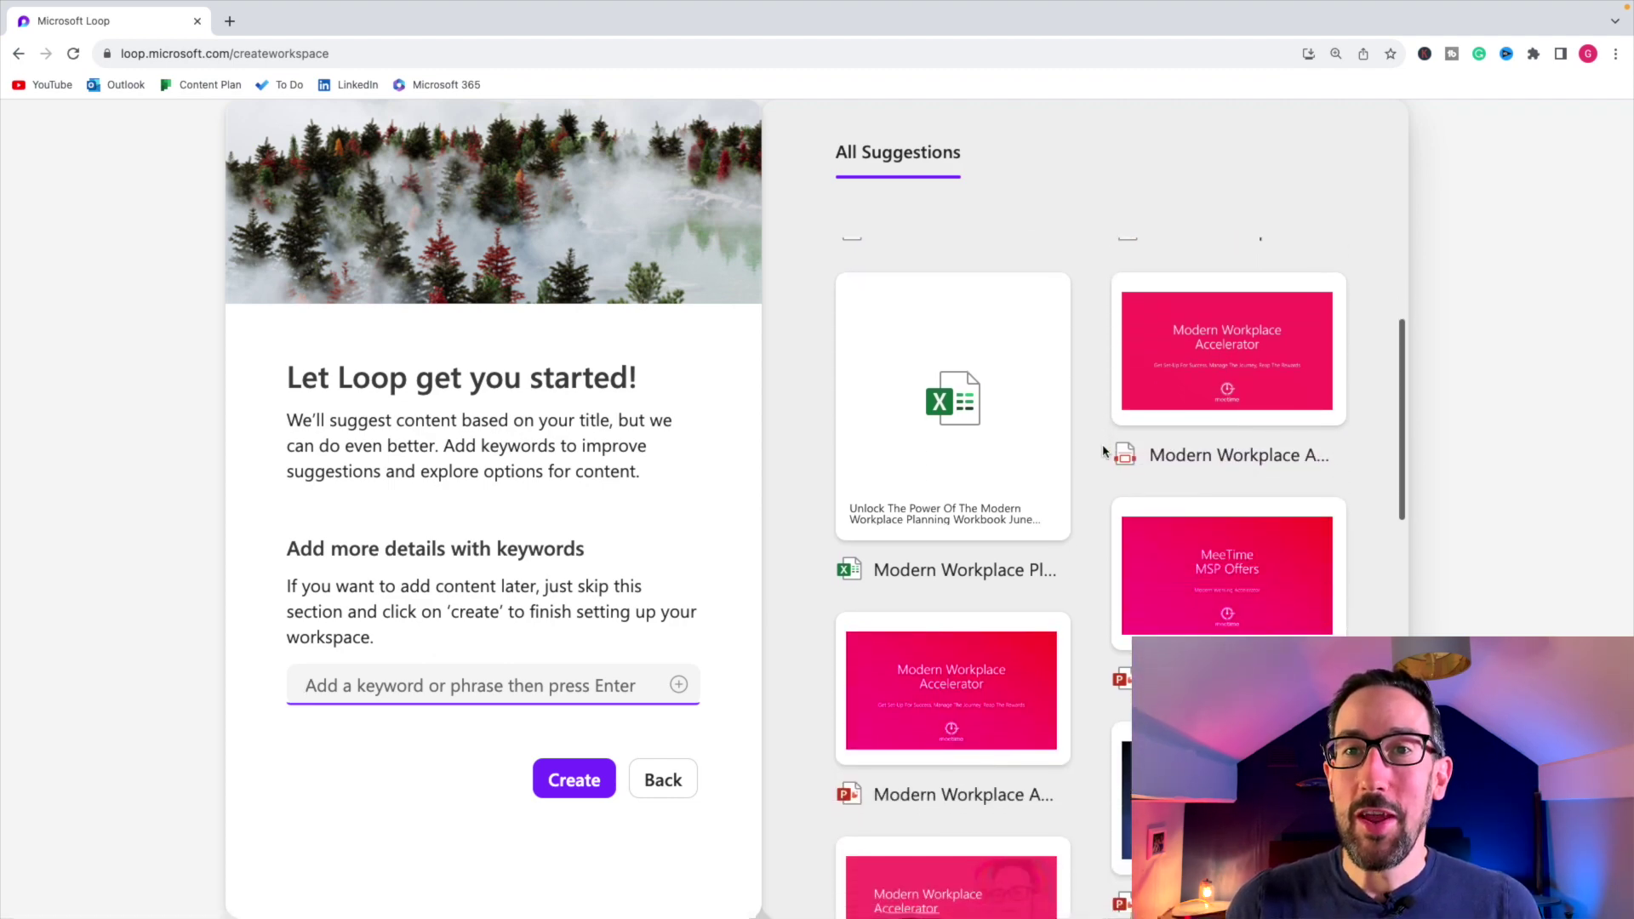
scroll(1103, 451, up, 3)
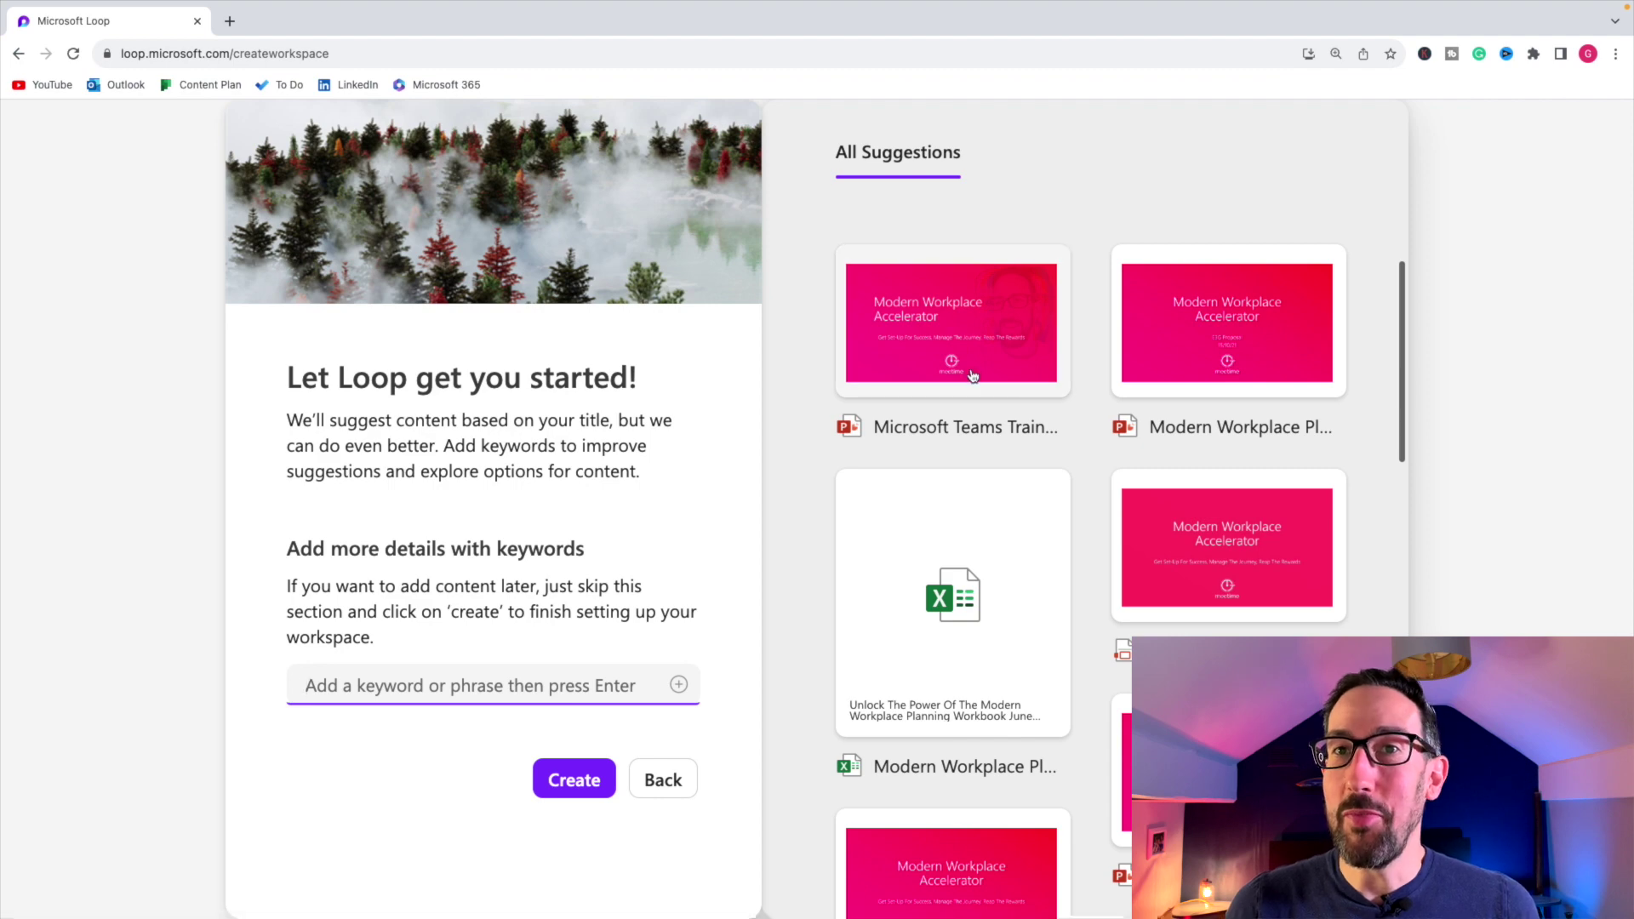
scroll(1086, 443, down, 1)
scroll(1084, 460, down, 1)
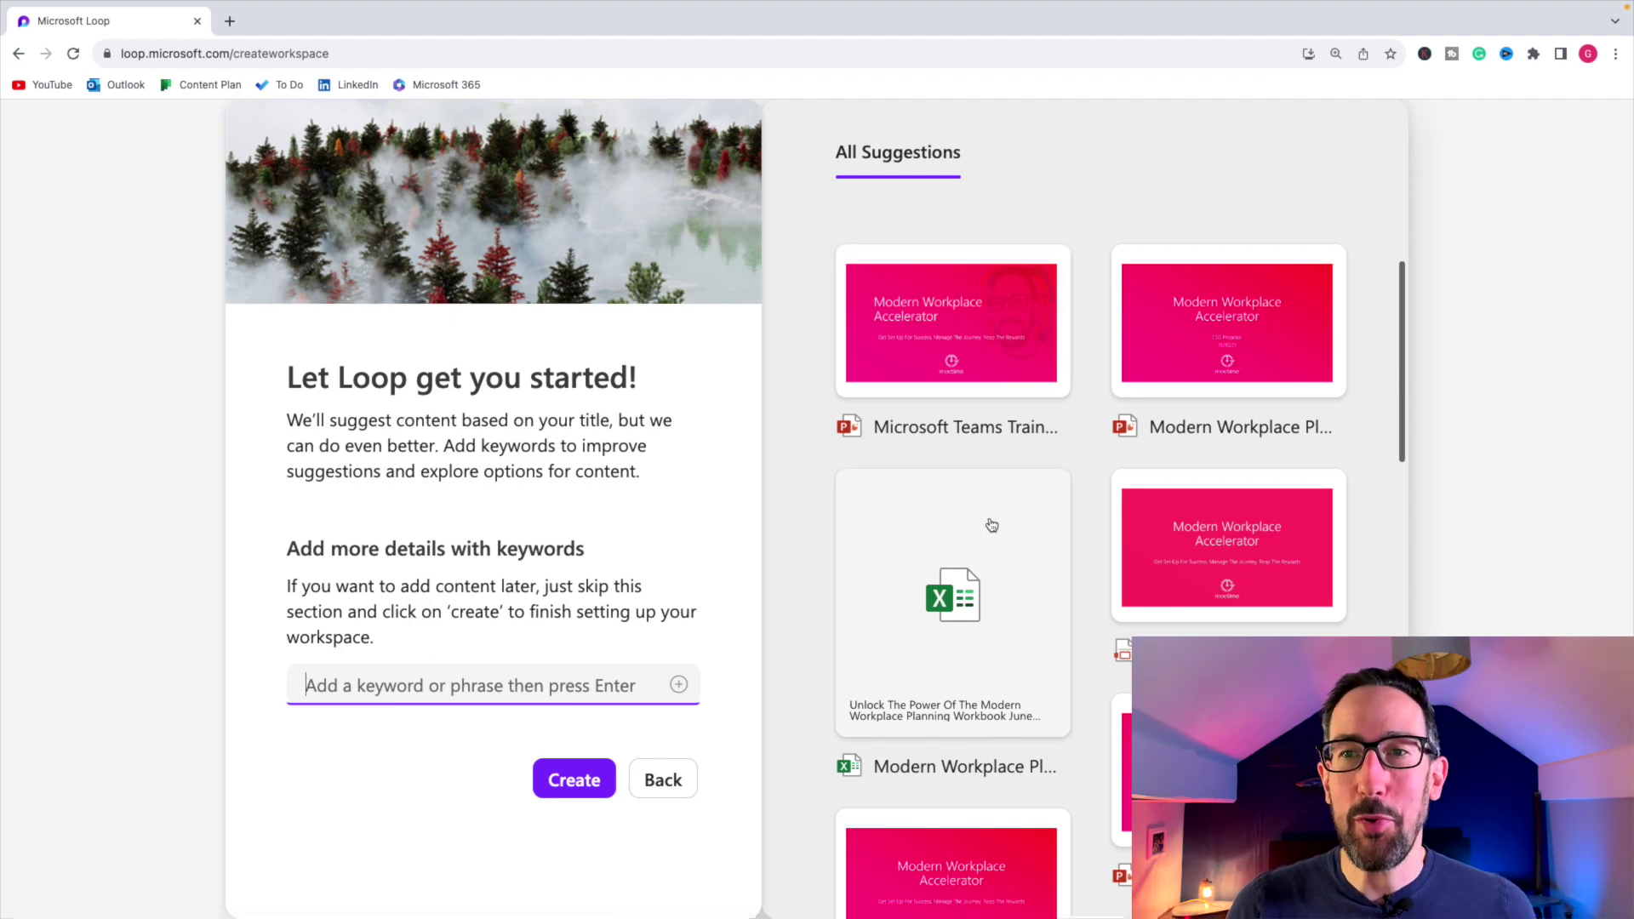
scroll(1077, 613, down, 8)
scroll(1065, 643, down, 10)
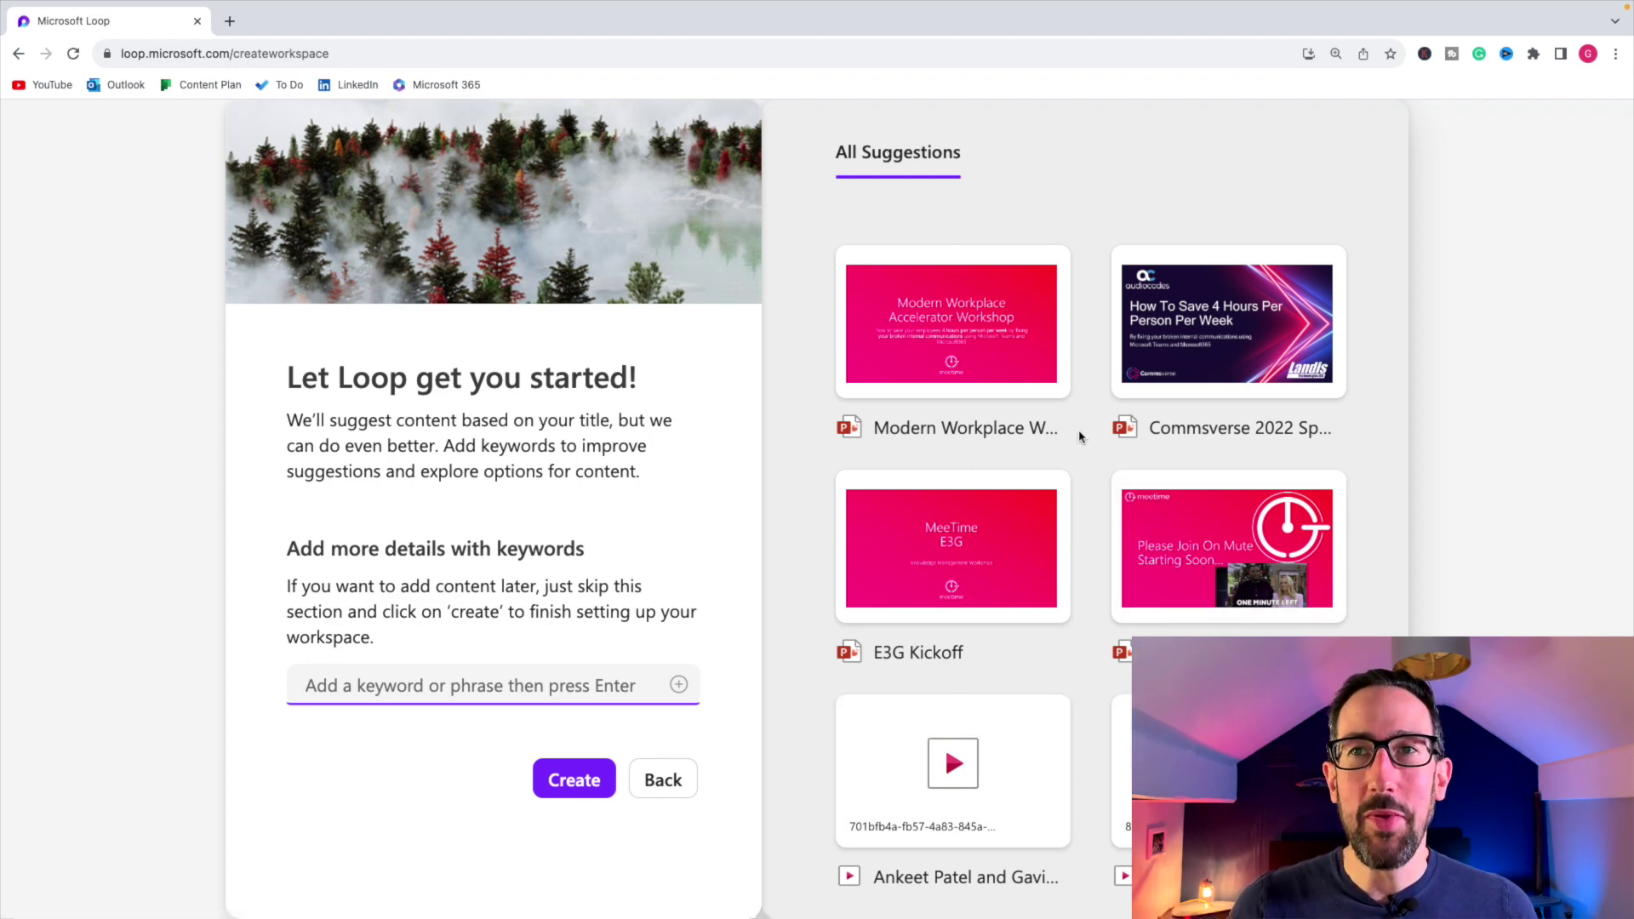
Add 'project' and 'proposal' as keywords to refine the suggested content
click(497, 698)
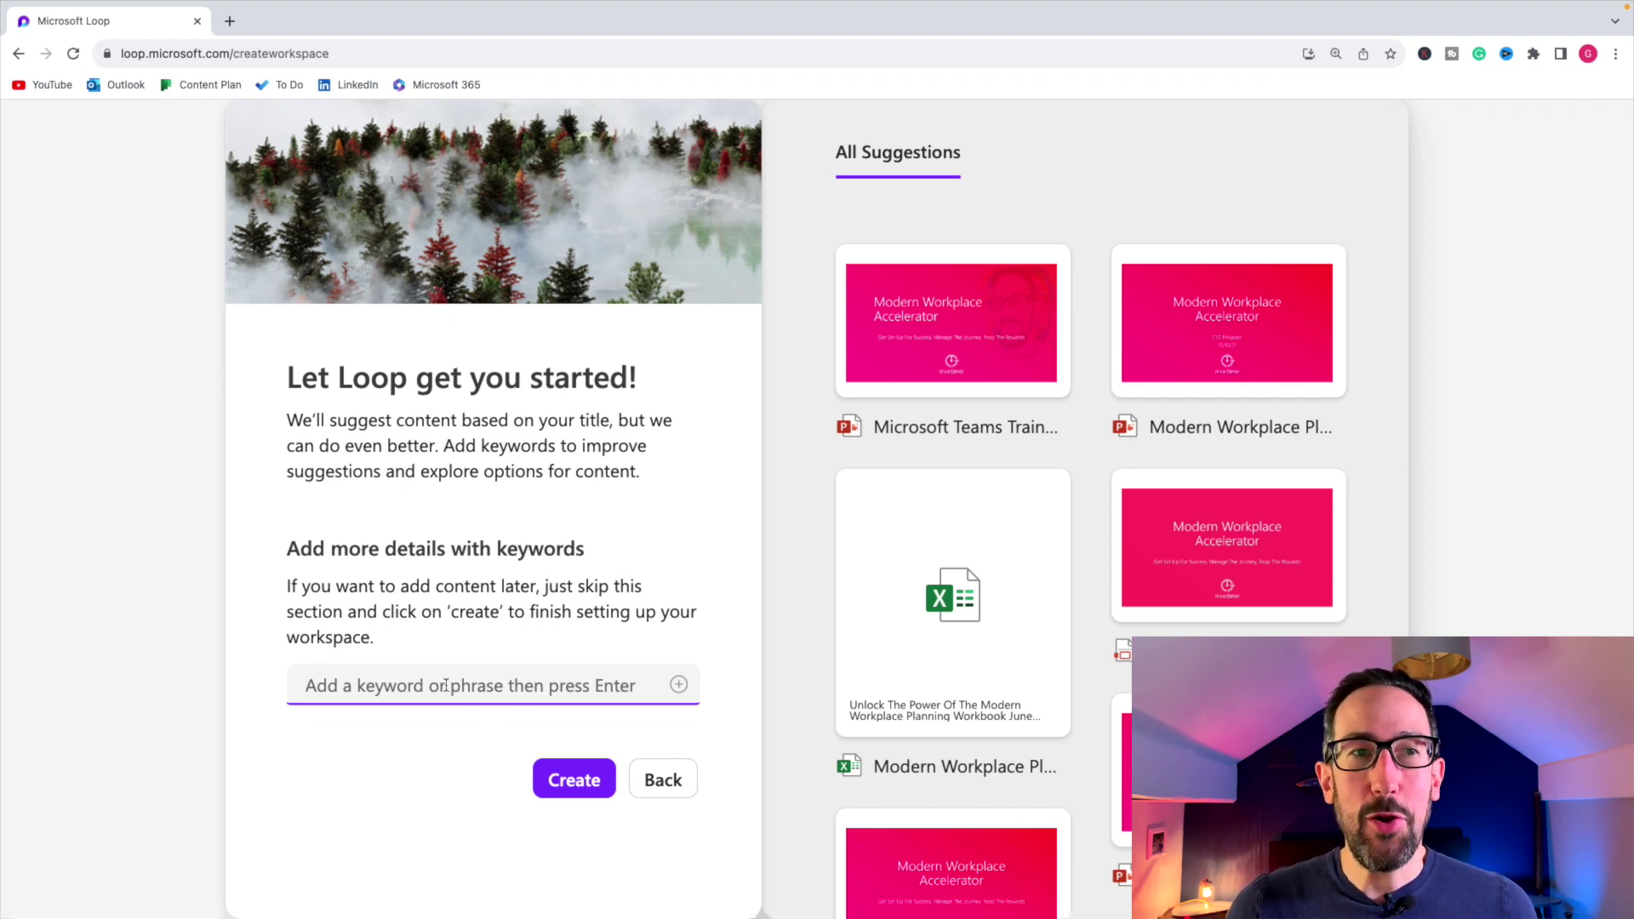
text(pro)
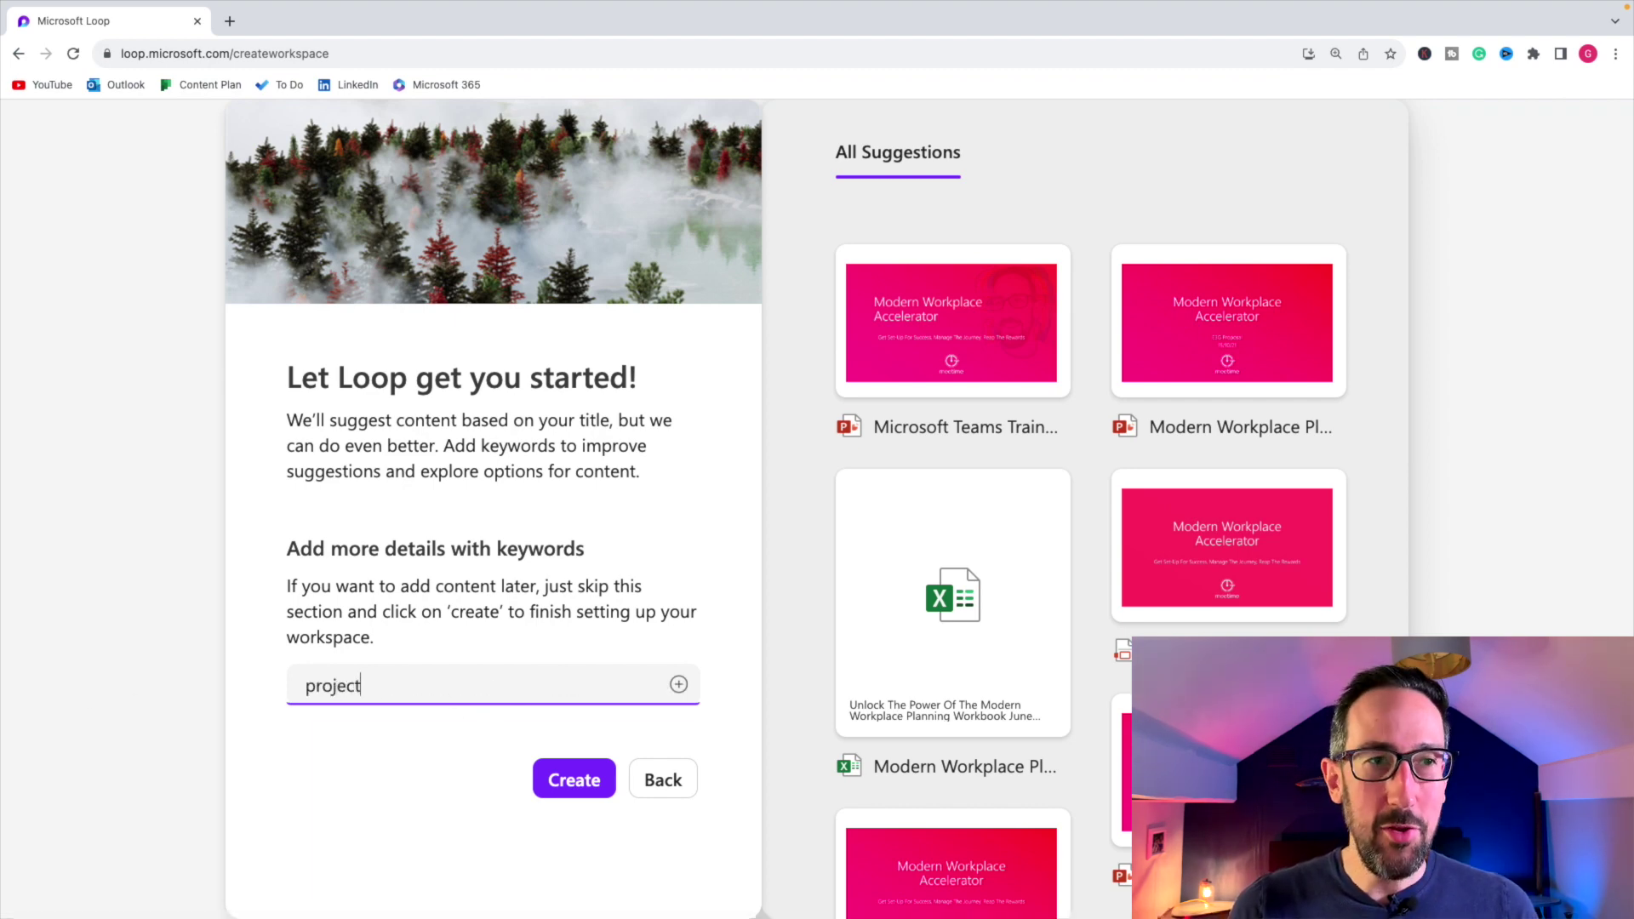
text(ject)
key(Return)
text(proposal)
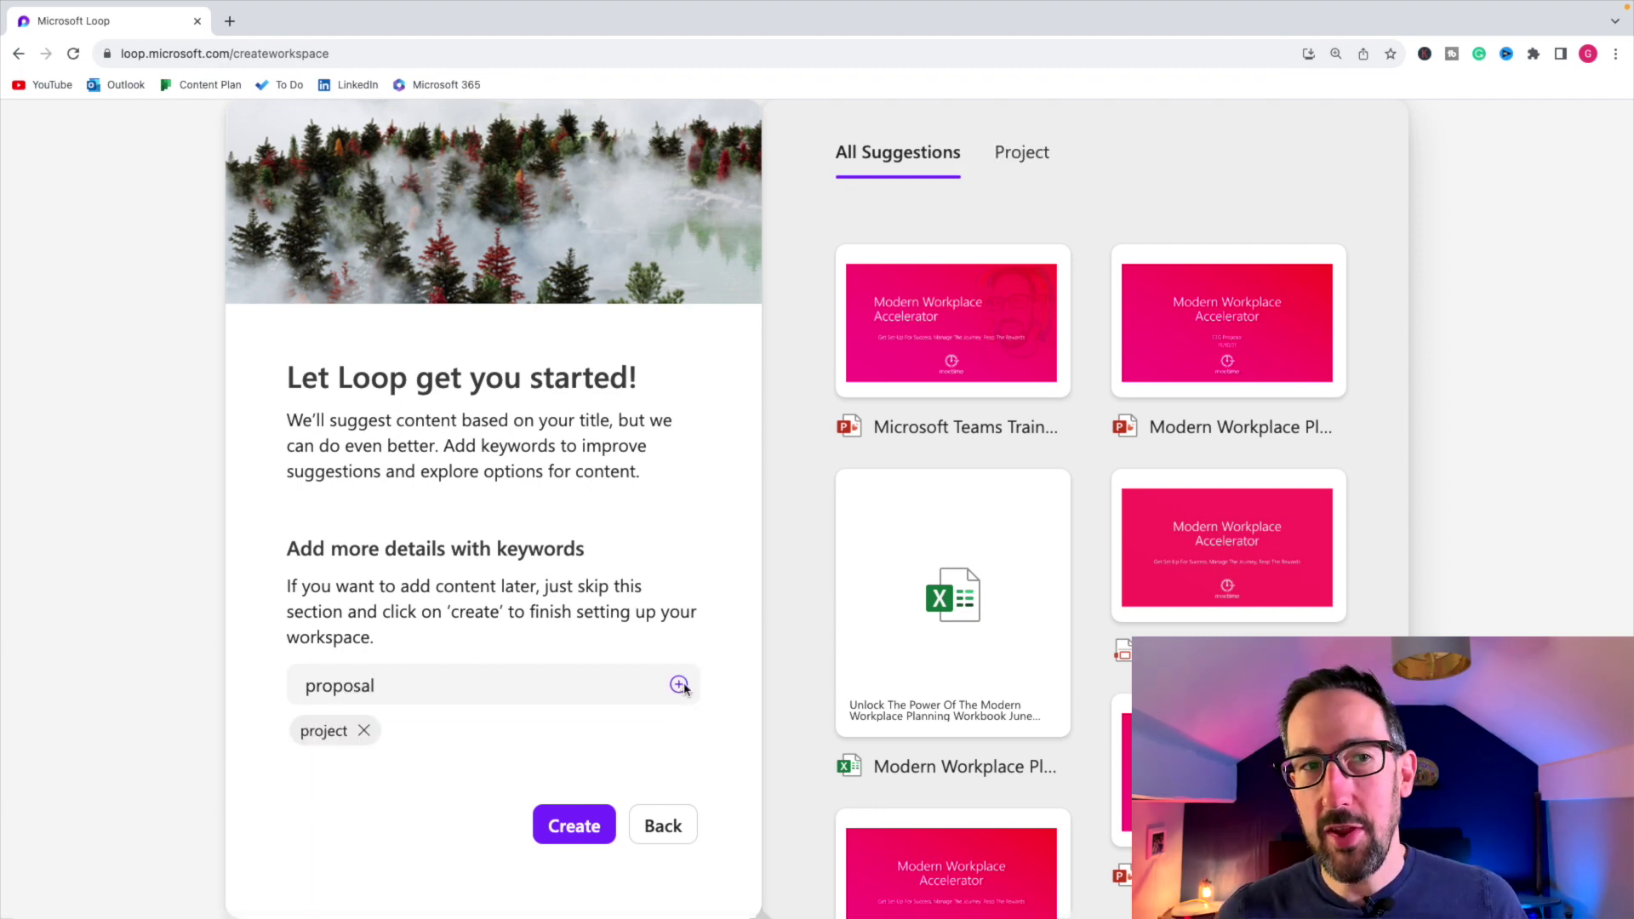
click(687, 688)
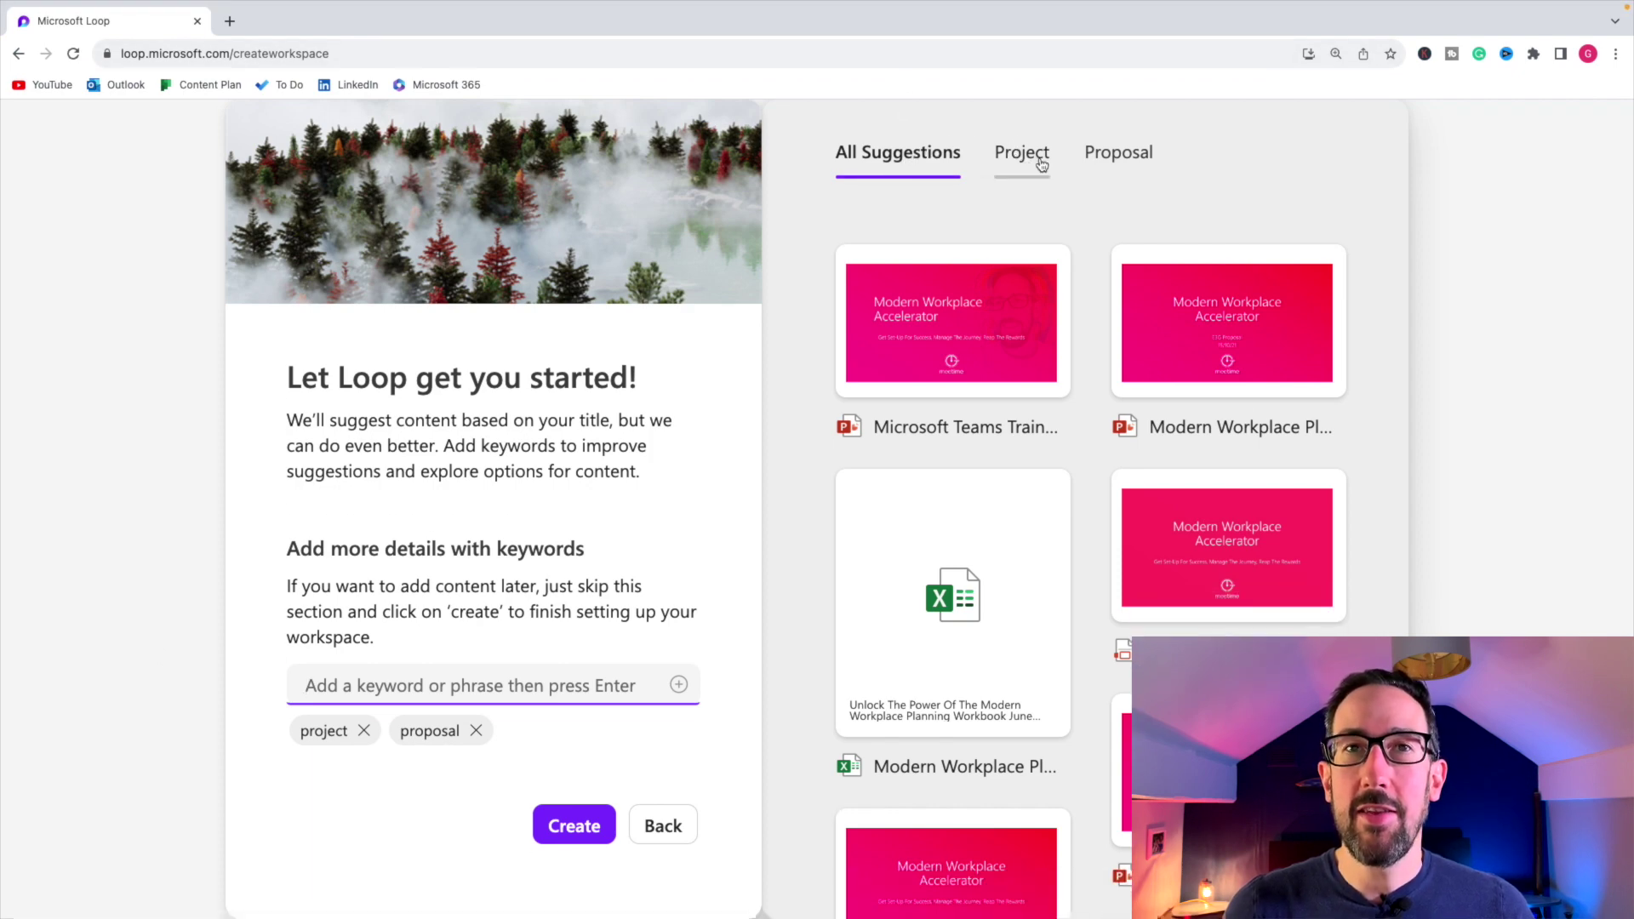
Review the suggestions listed under the project keyword
click(1009, 163)
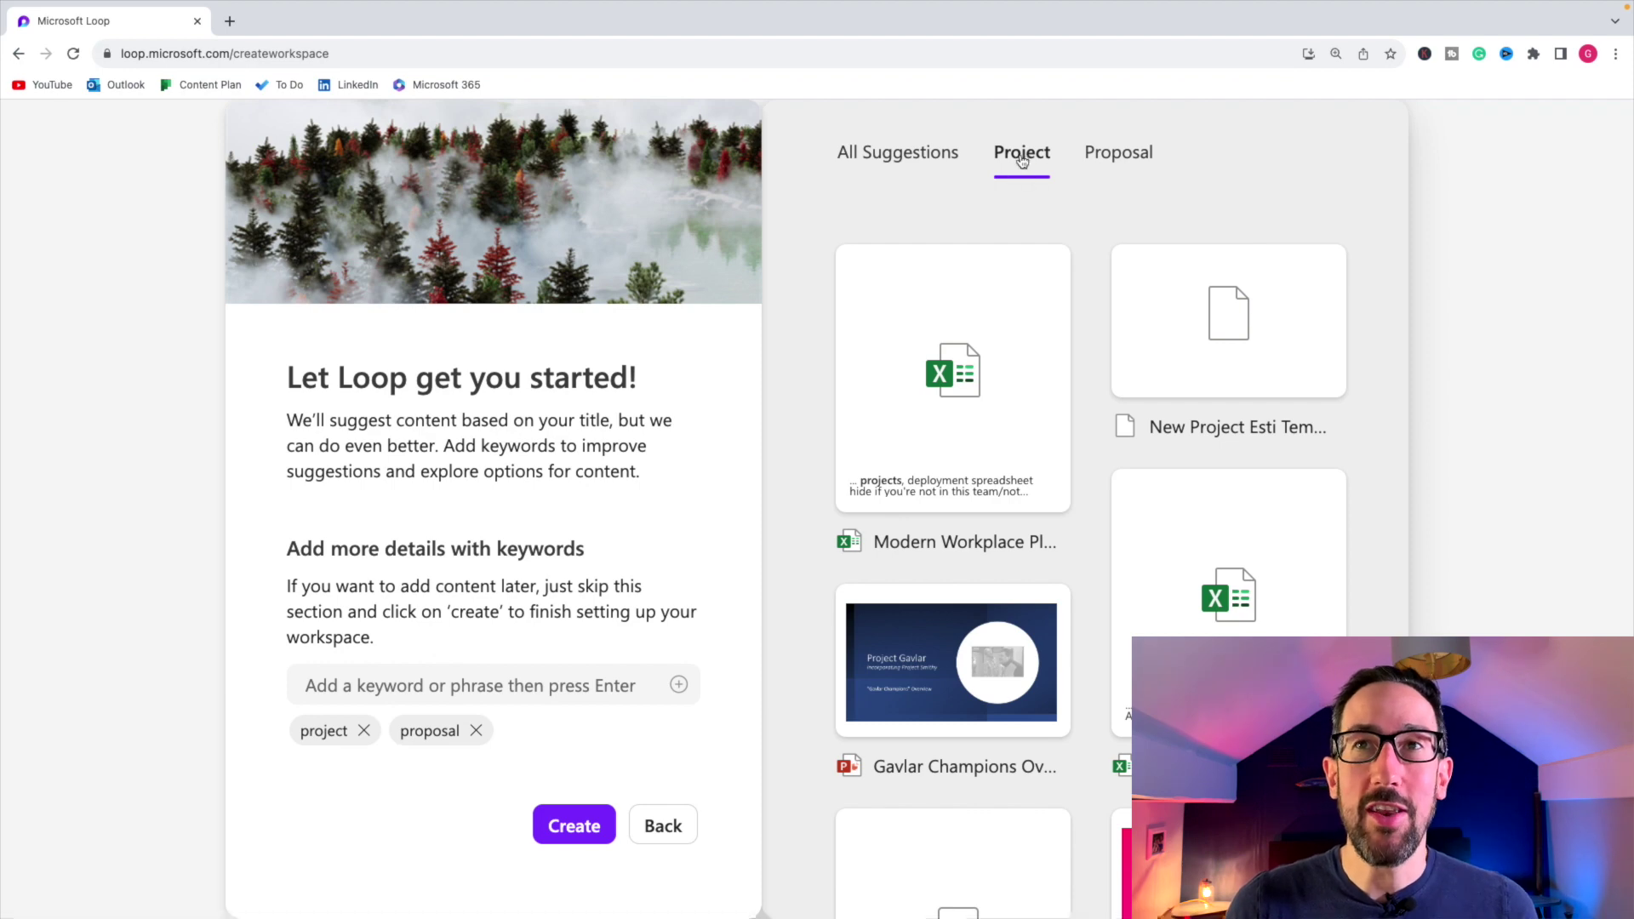
scroll(1004, 400, down, 2)
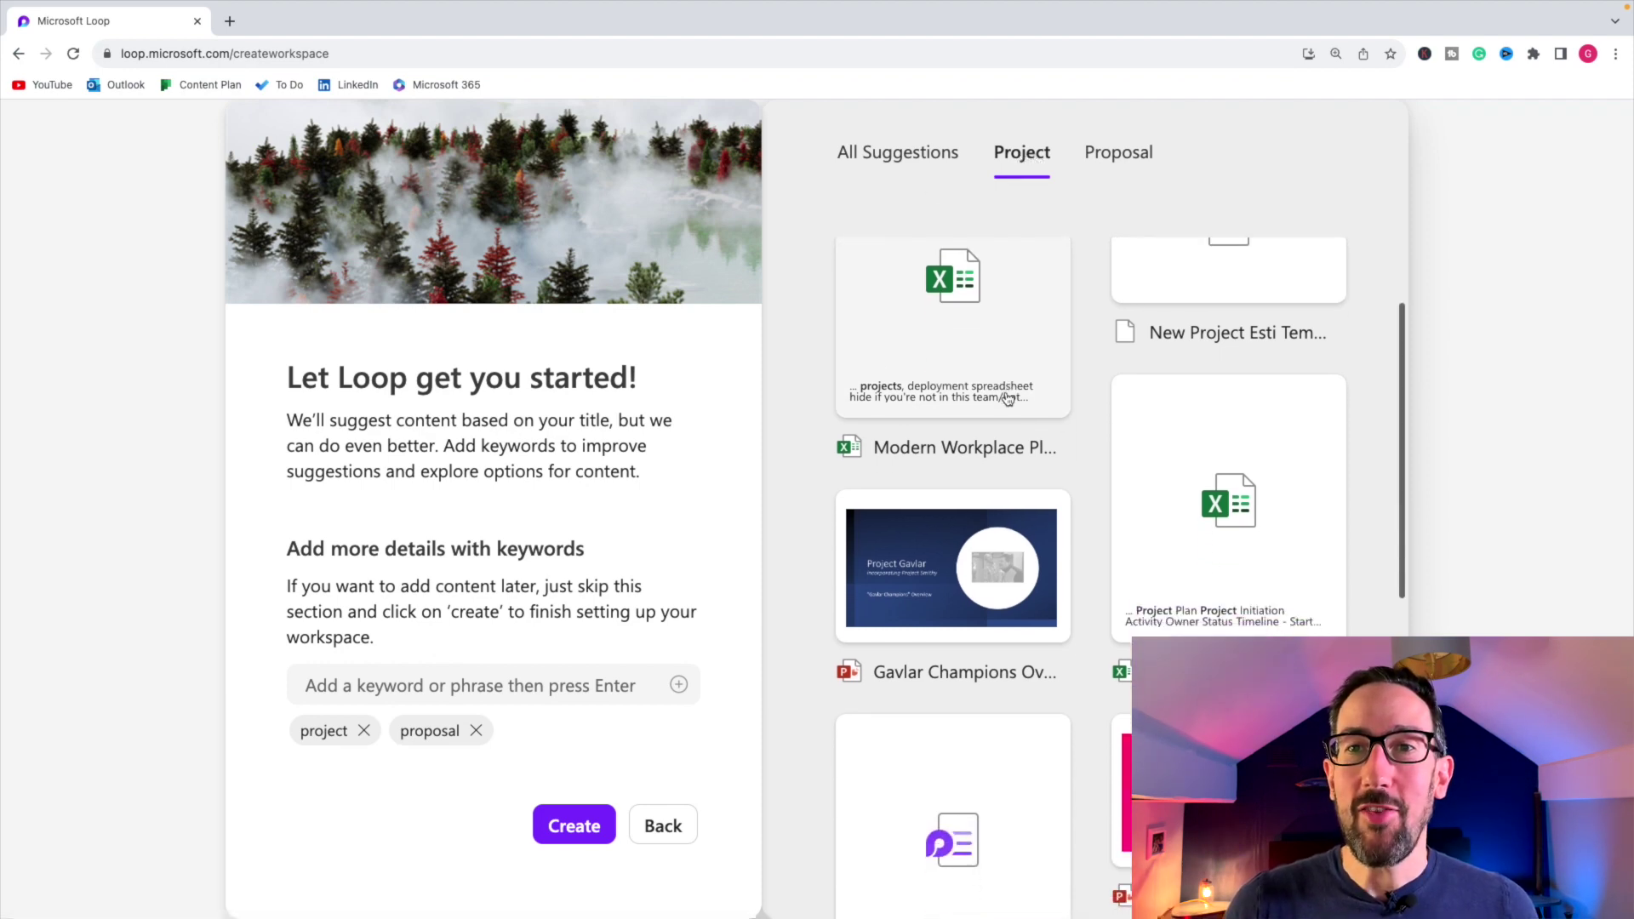
scroll(1006, 391, down, 5)
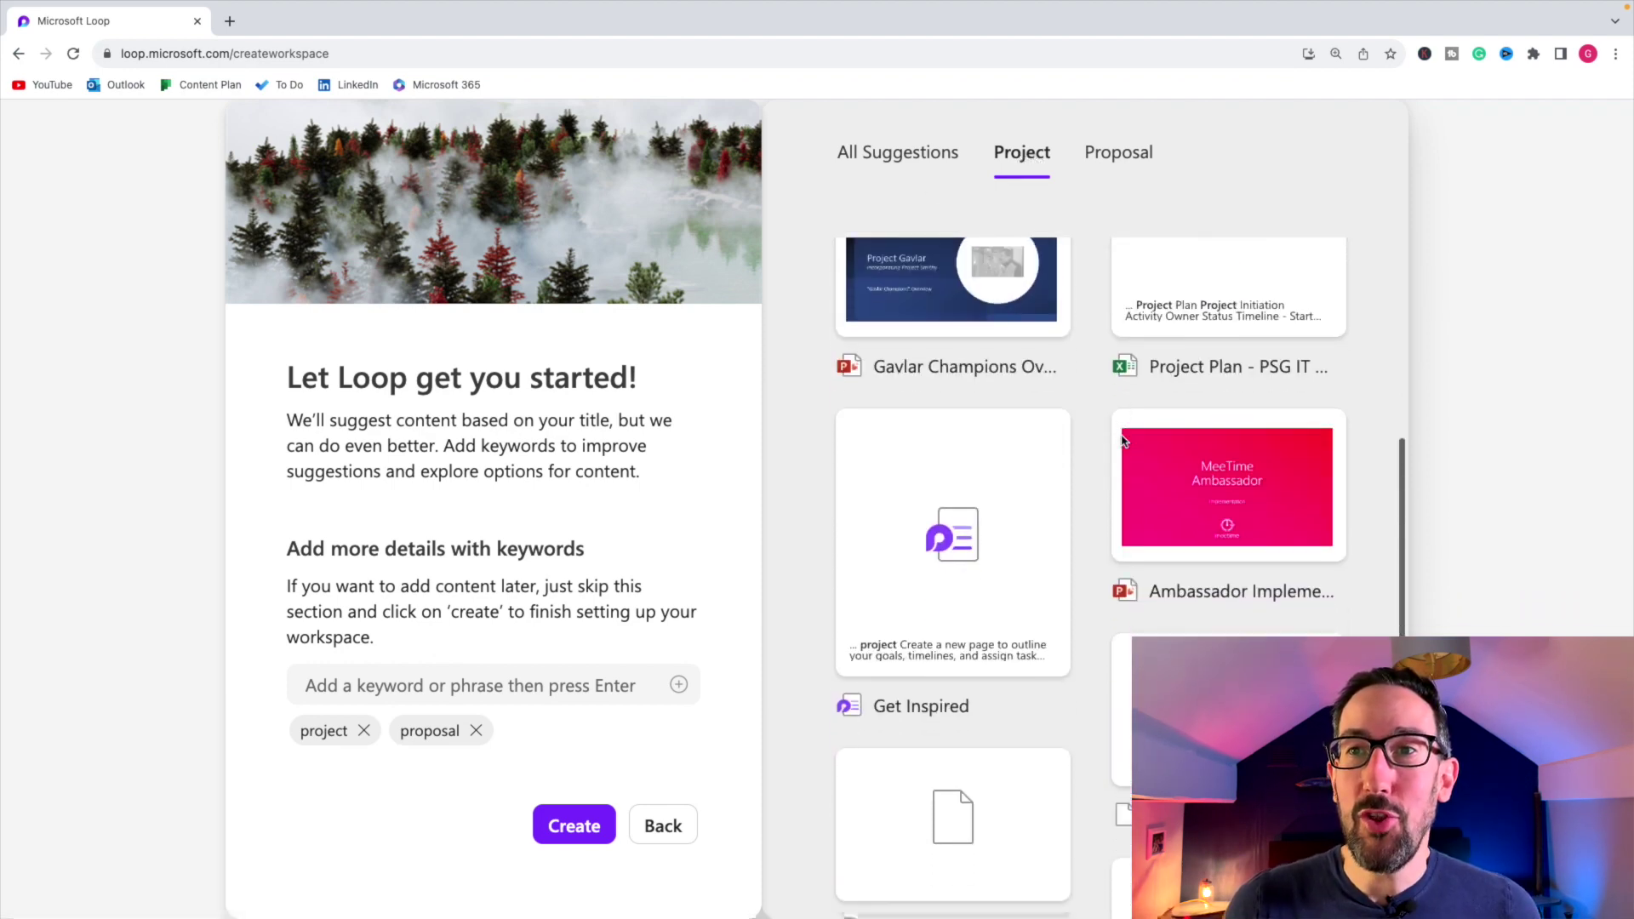
scroll(1124, 442, down, 3)
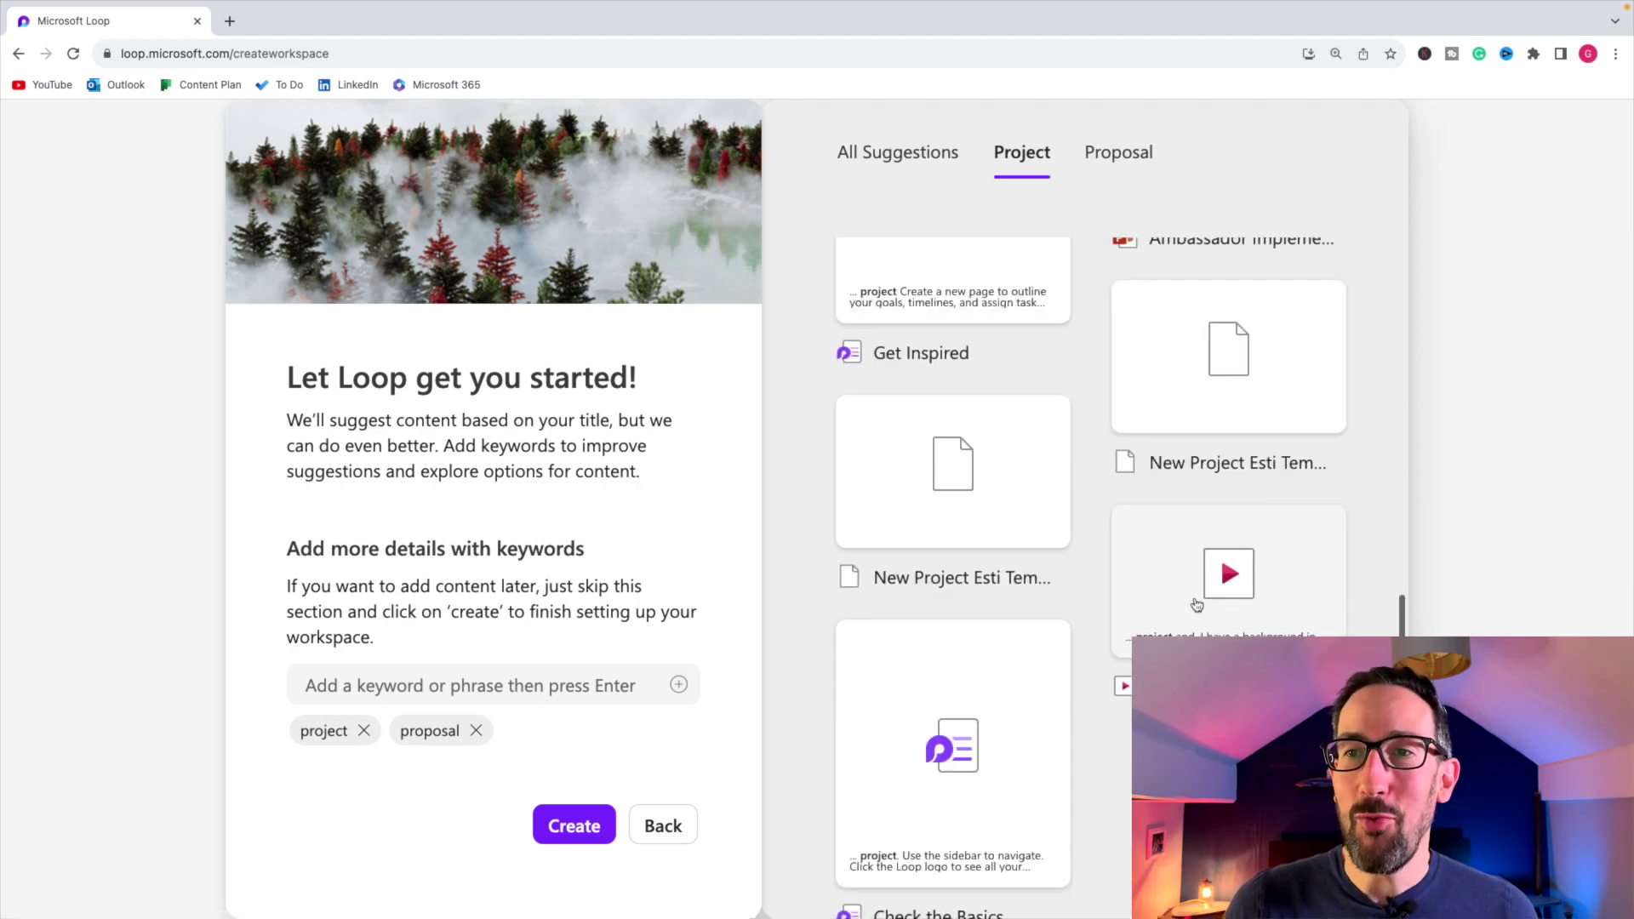
scroll(1100, 511, down, 1)
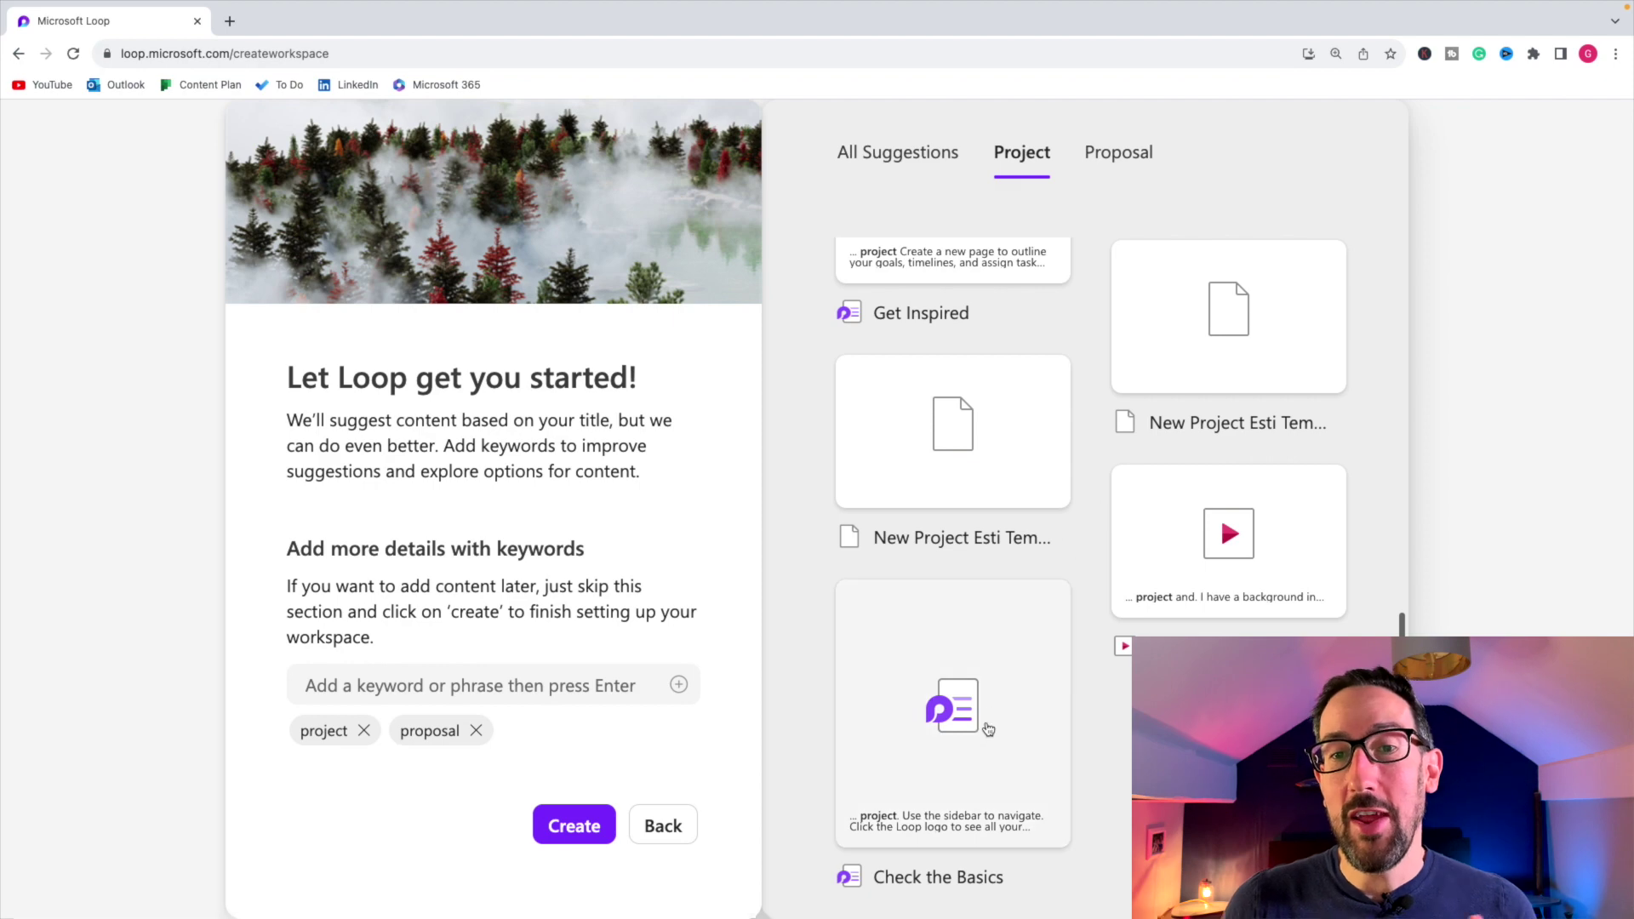
scroll(988, 730, up, 1)
scroll(988, 729, up, 6)
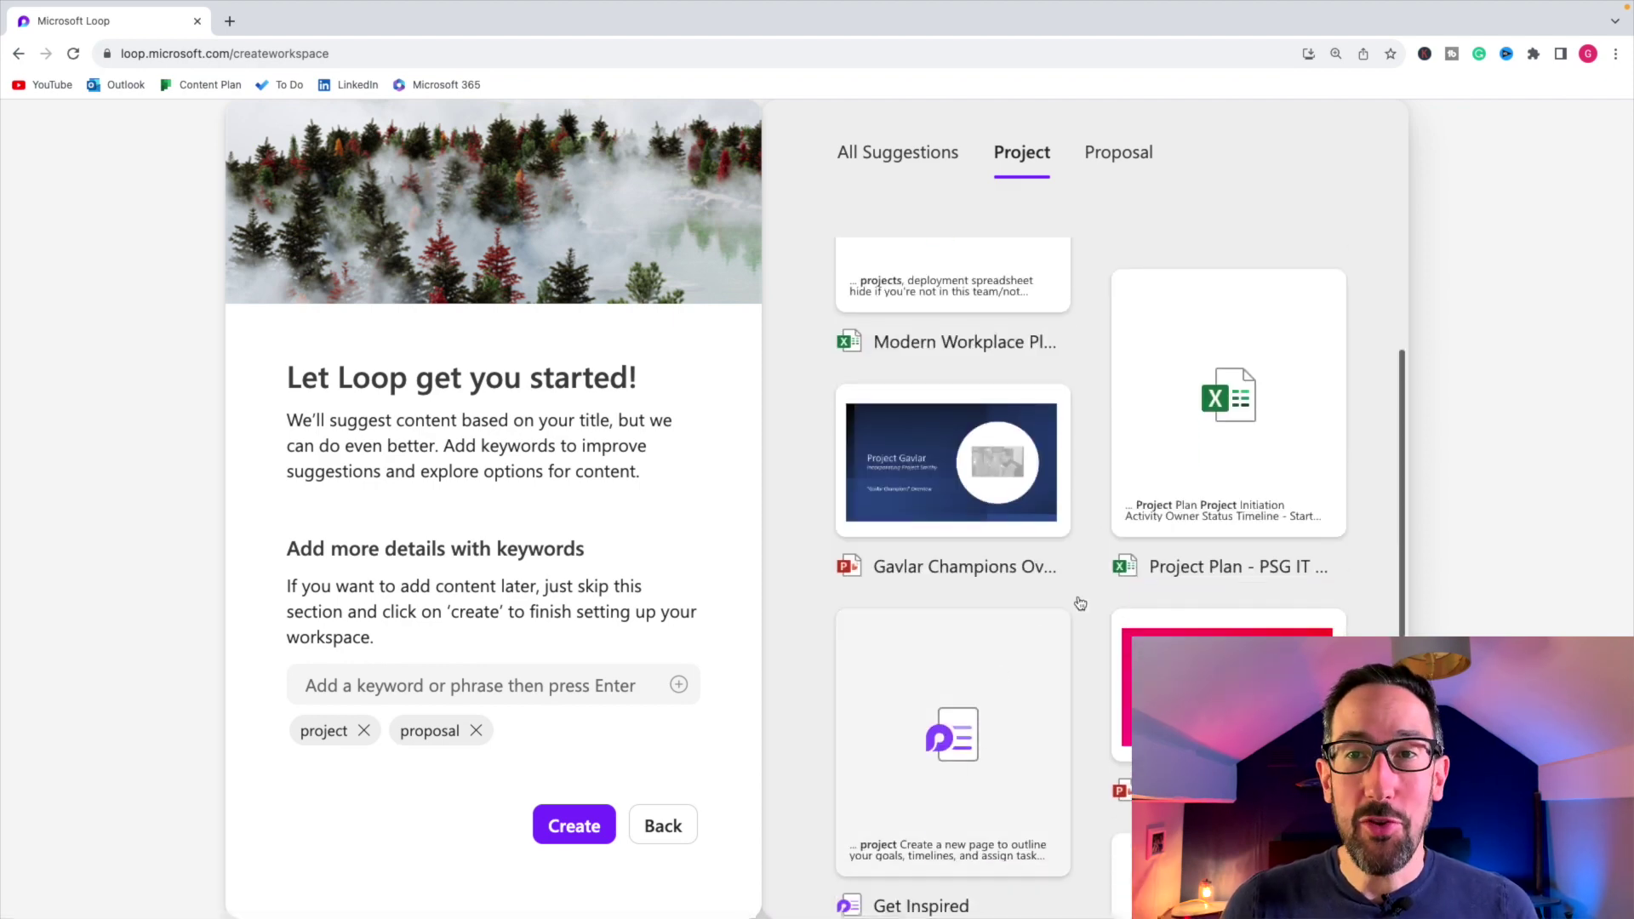
scroll(1099, 582, up, 2)
Review the suggestions listed under the proposal keyword
click(1110, 151)
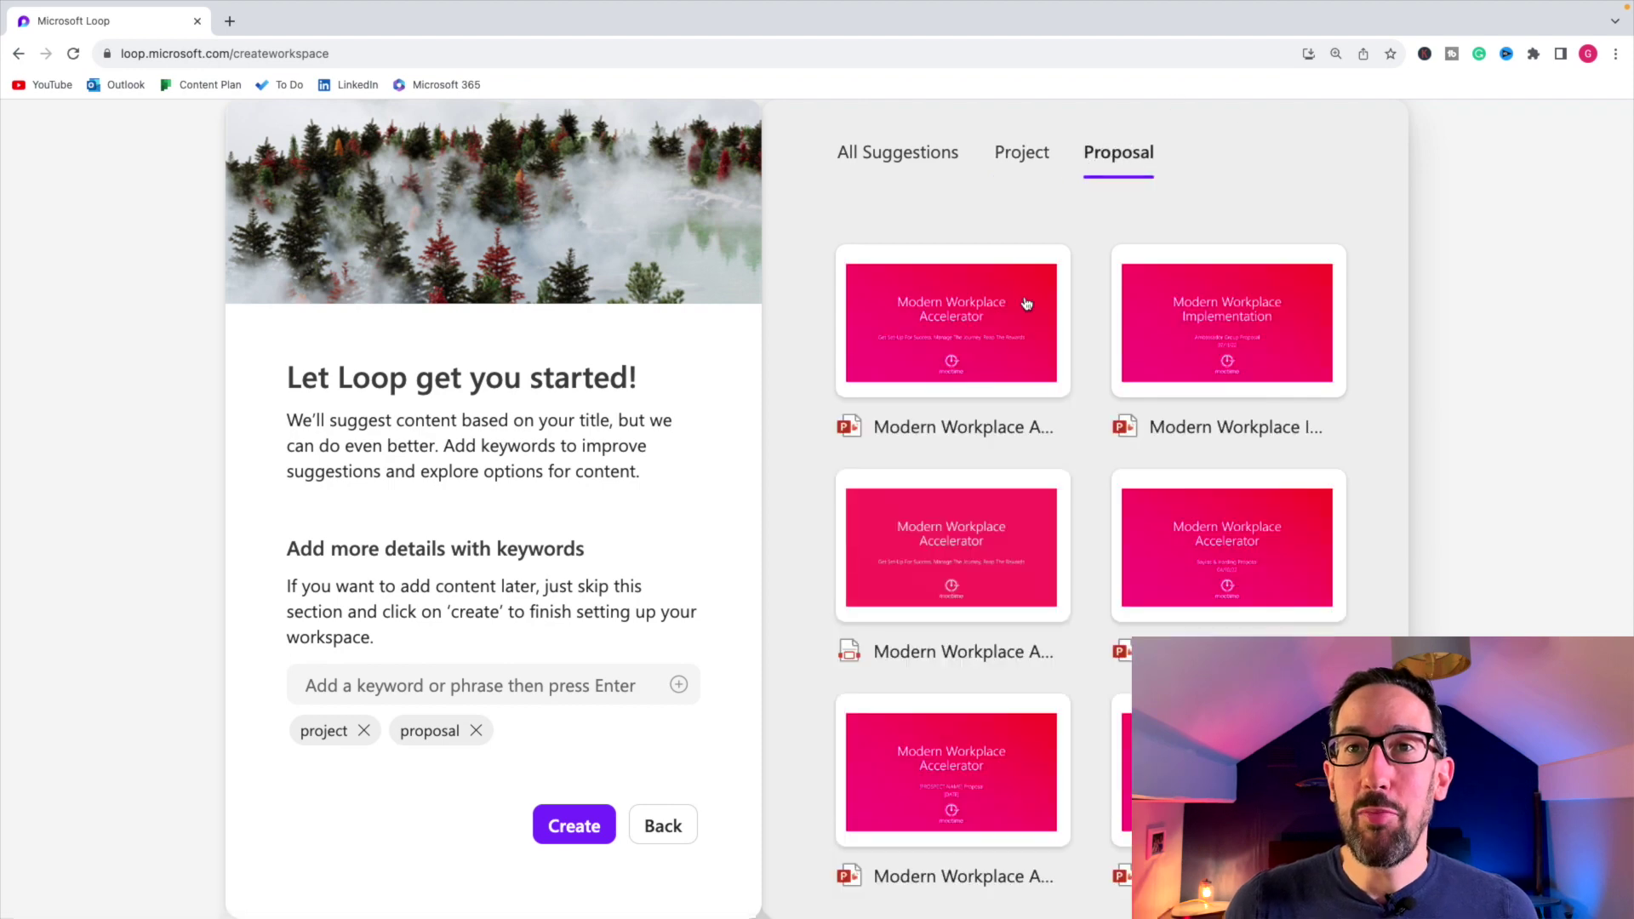
scroll(1127, 417, down, 5)
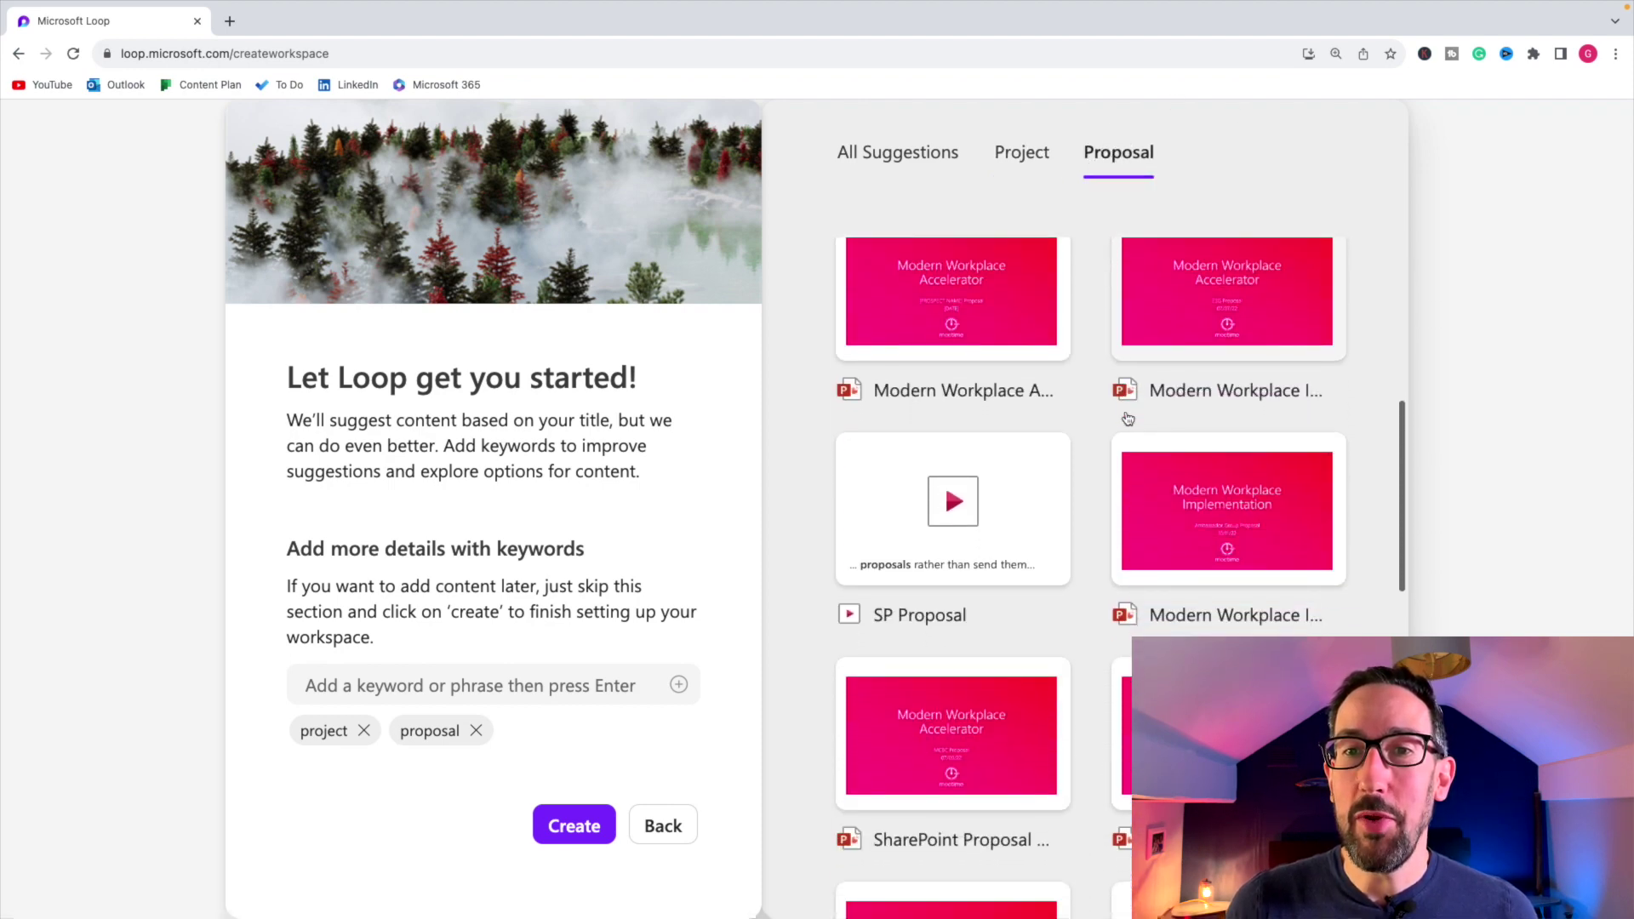
scroll(1128, 418, down, 8)
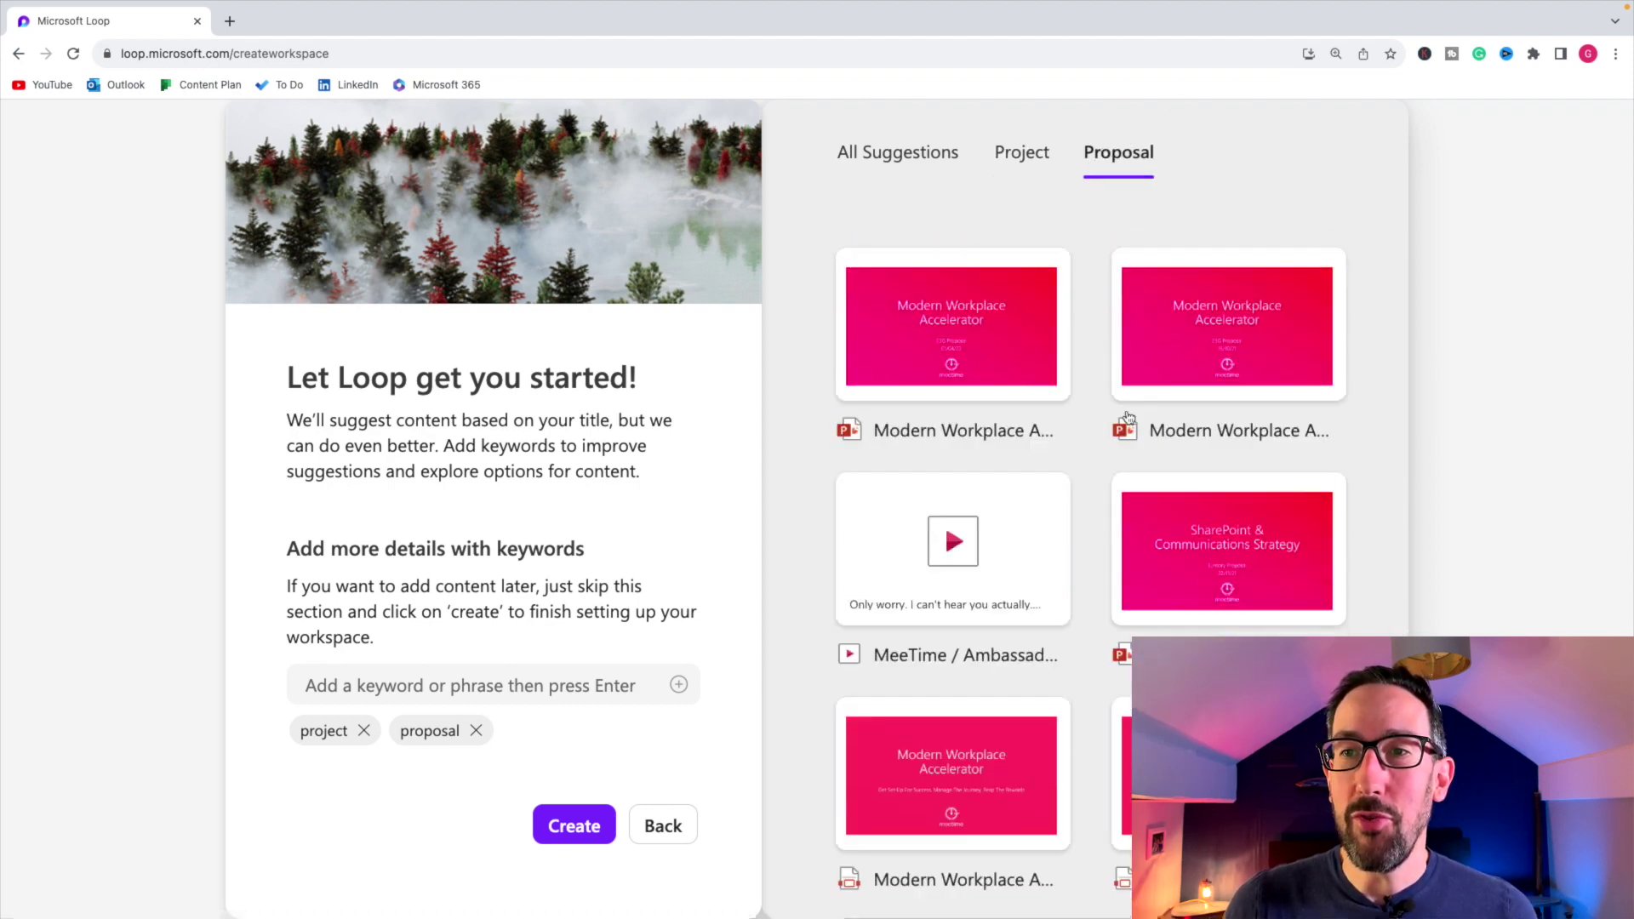
scroll(1128, 418, down, 3)
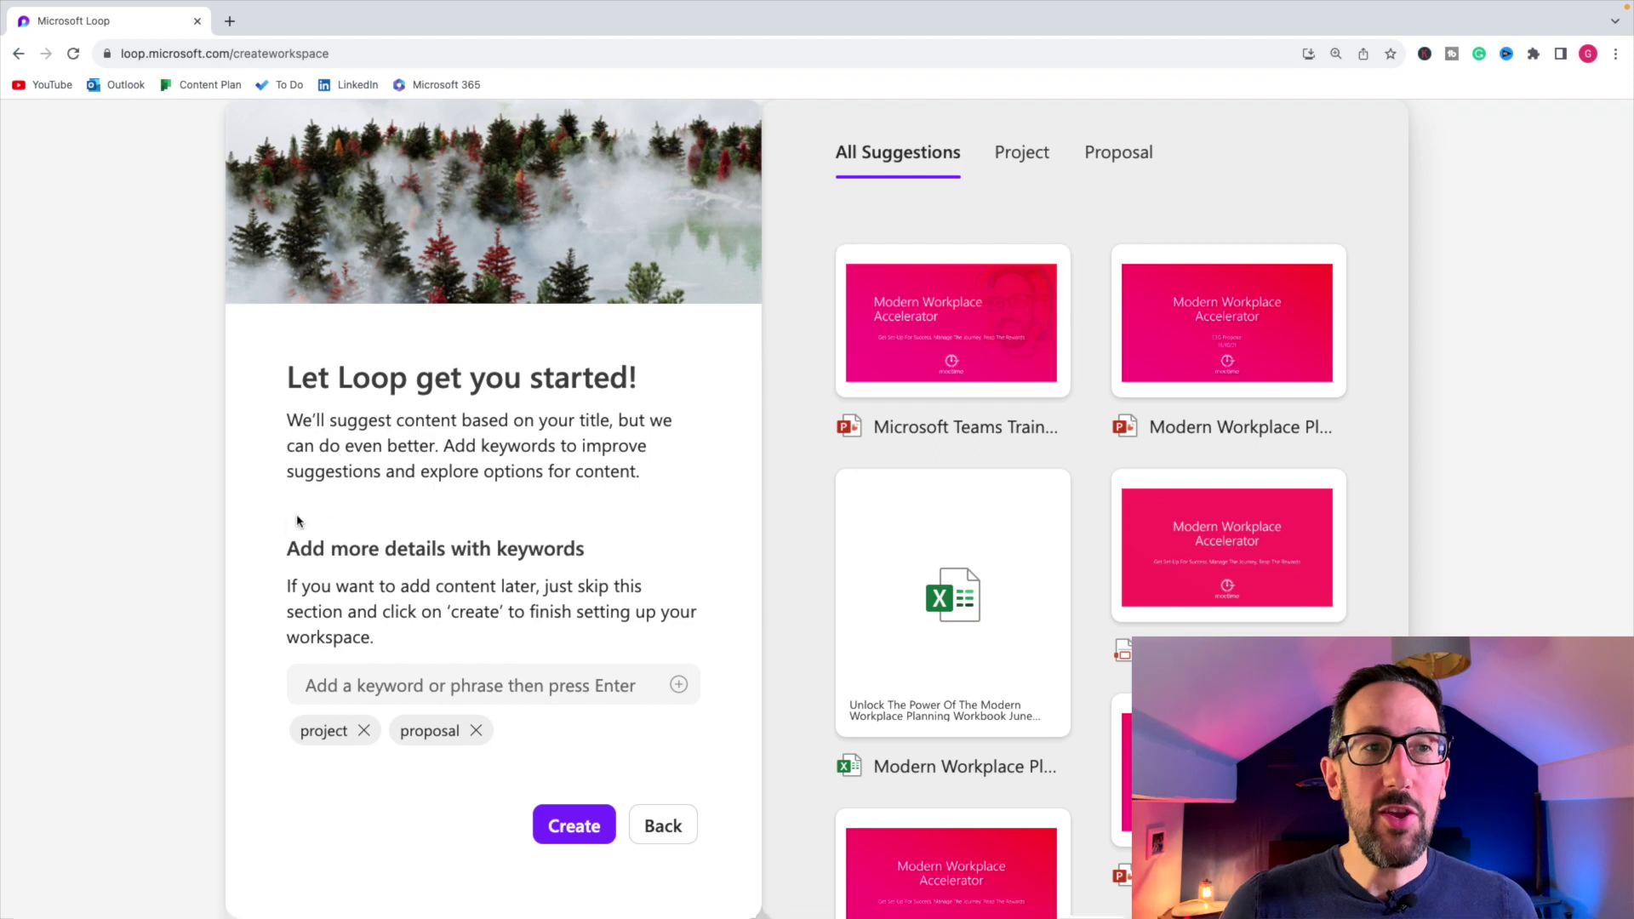
scroll(1034, 414, down, 1)
Pick the Microsoft Teams Training presentation and the Modern Workplace Planning workbook
scroll(984, 314, up, 1)
click(969, 317)
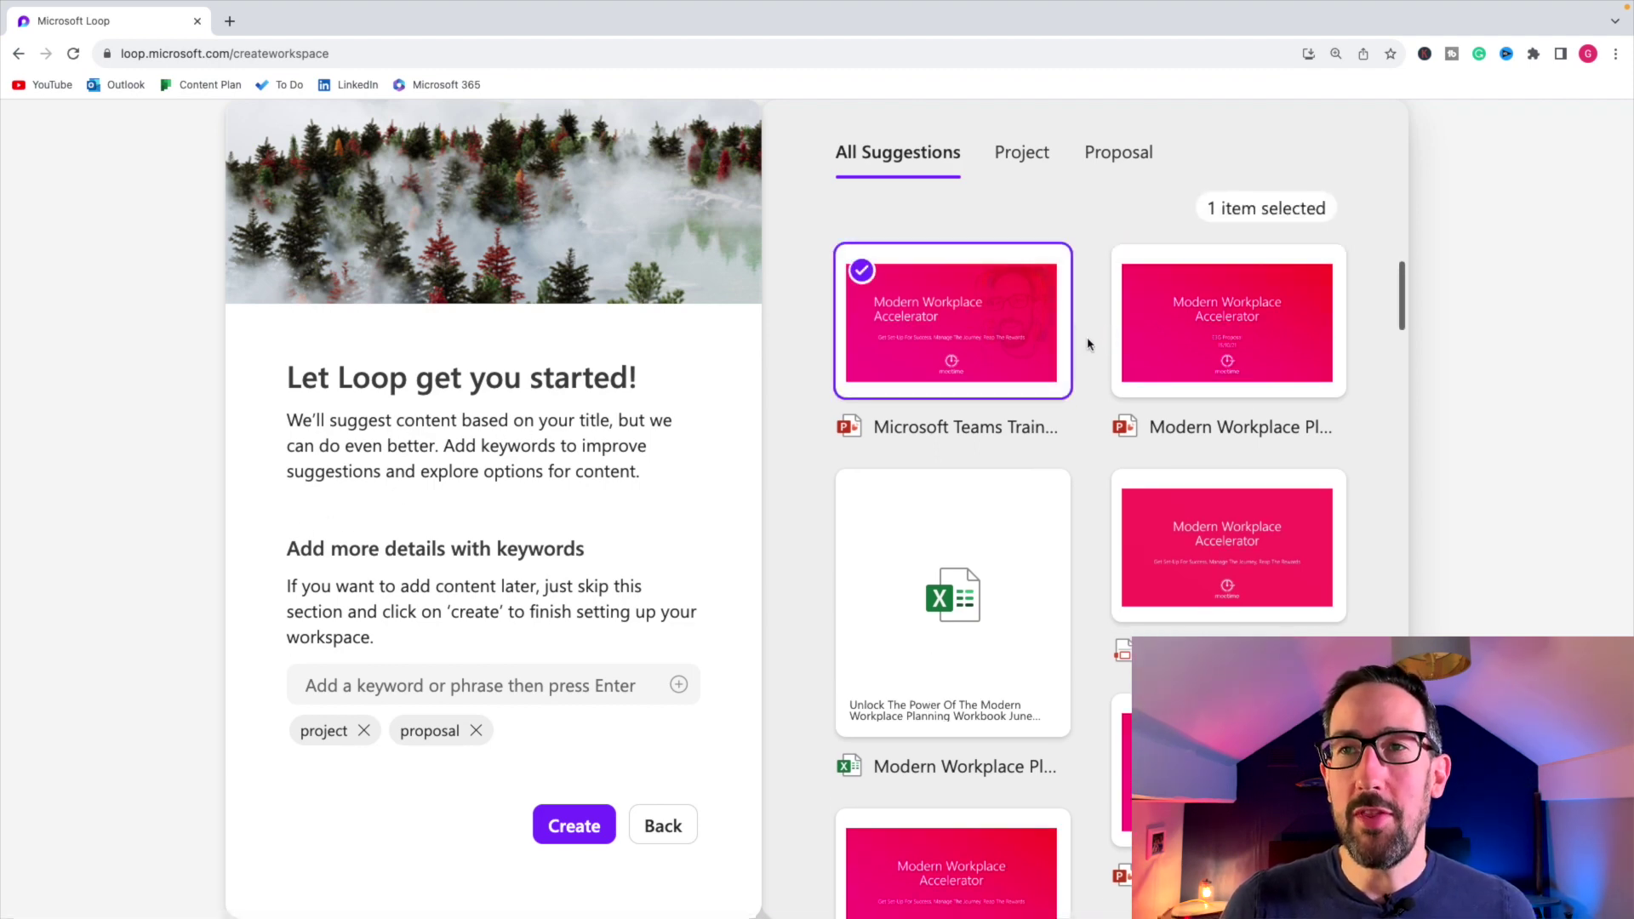
scroll(1088, 344, down, 2)
click(1035, 500)
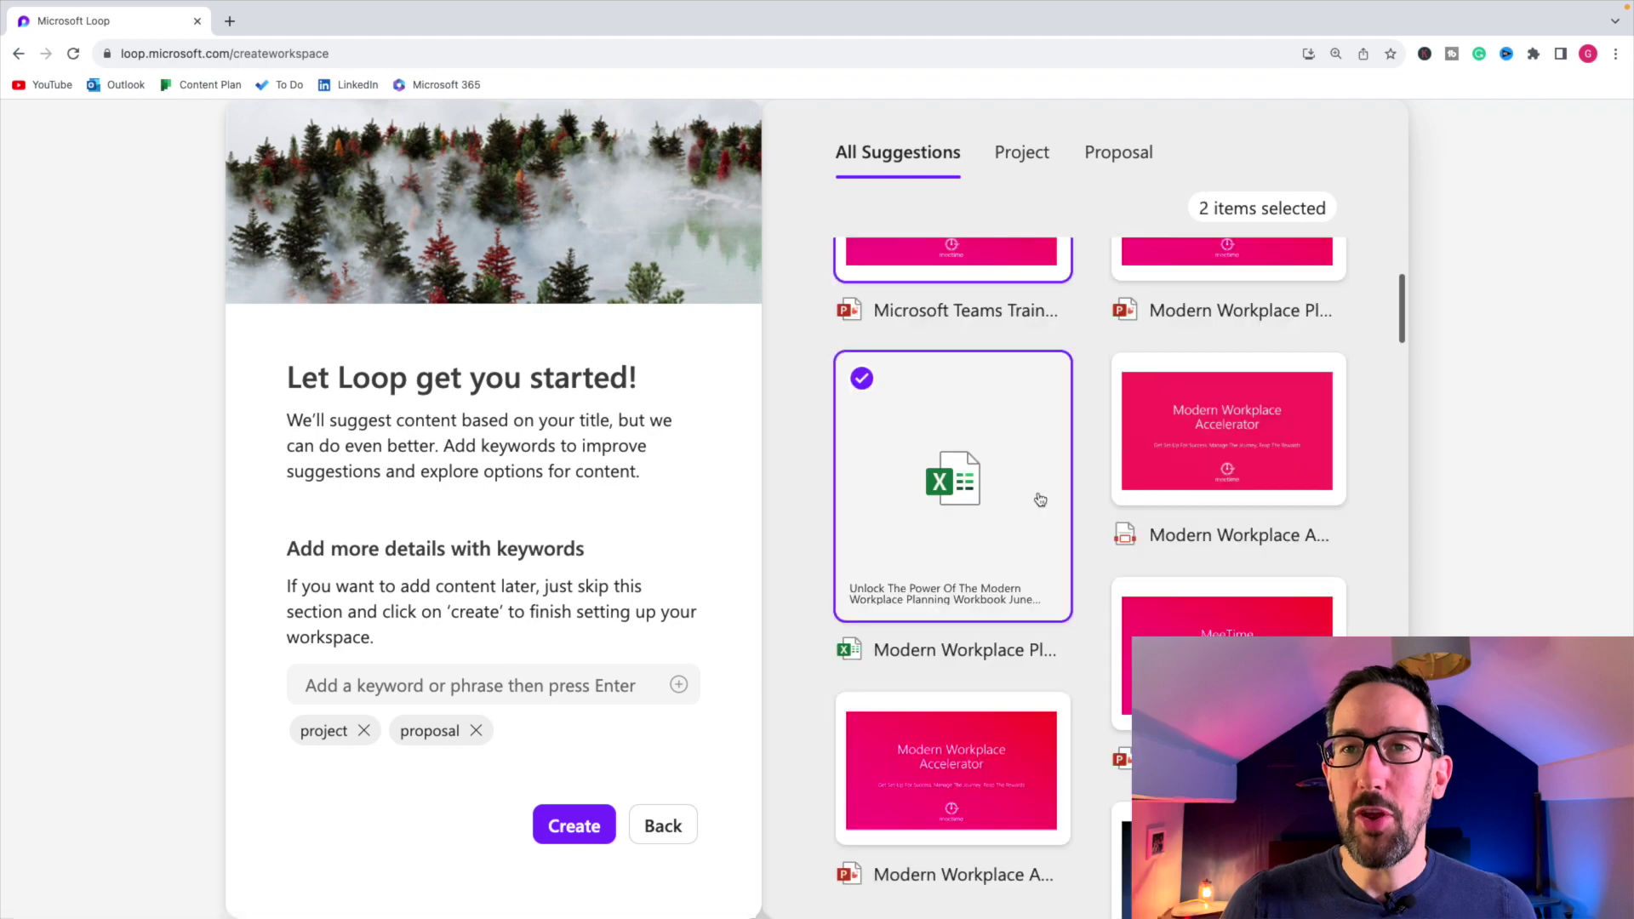
Add the Get Inspired page from the project suggestions to the picks
scroll(1067, 294, up, 2)
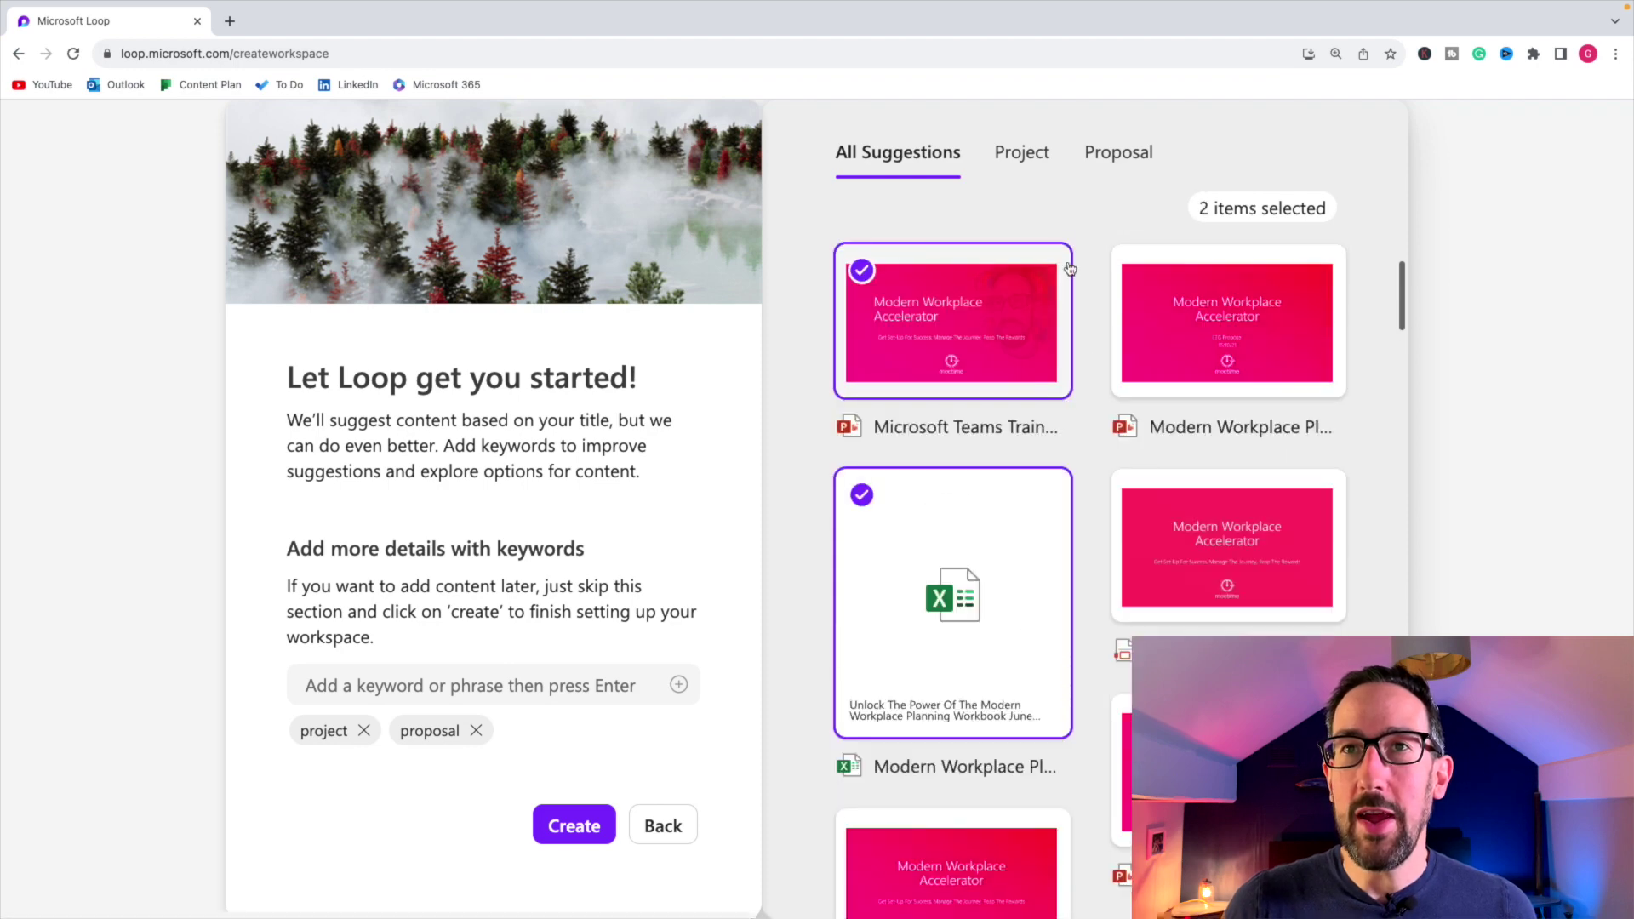
click(1022, 153)
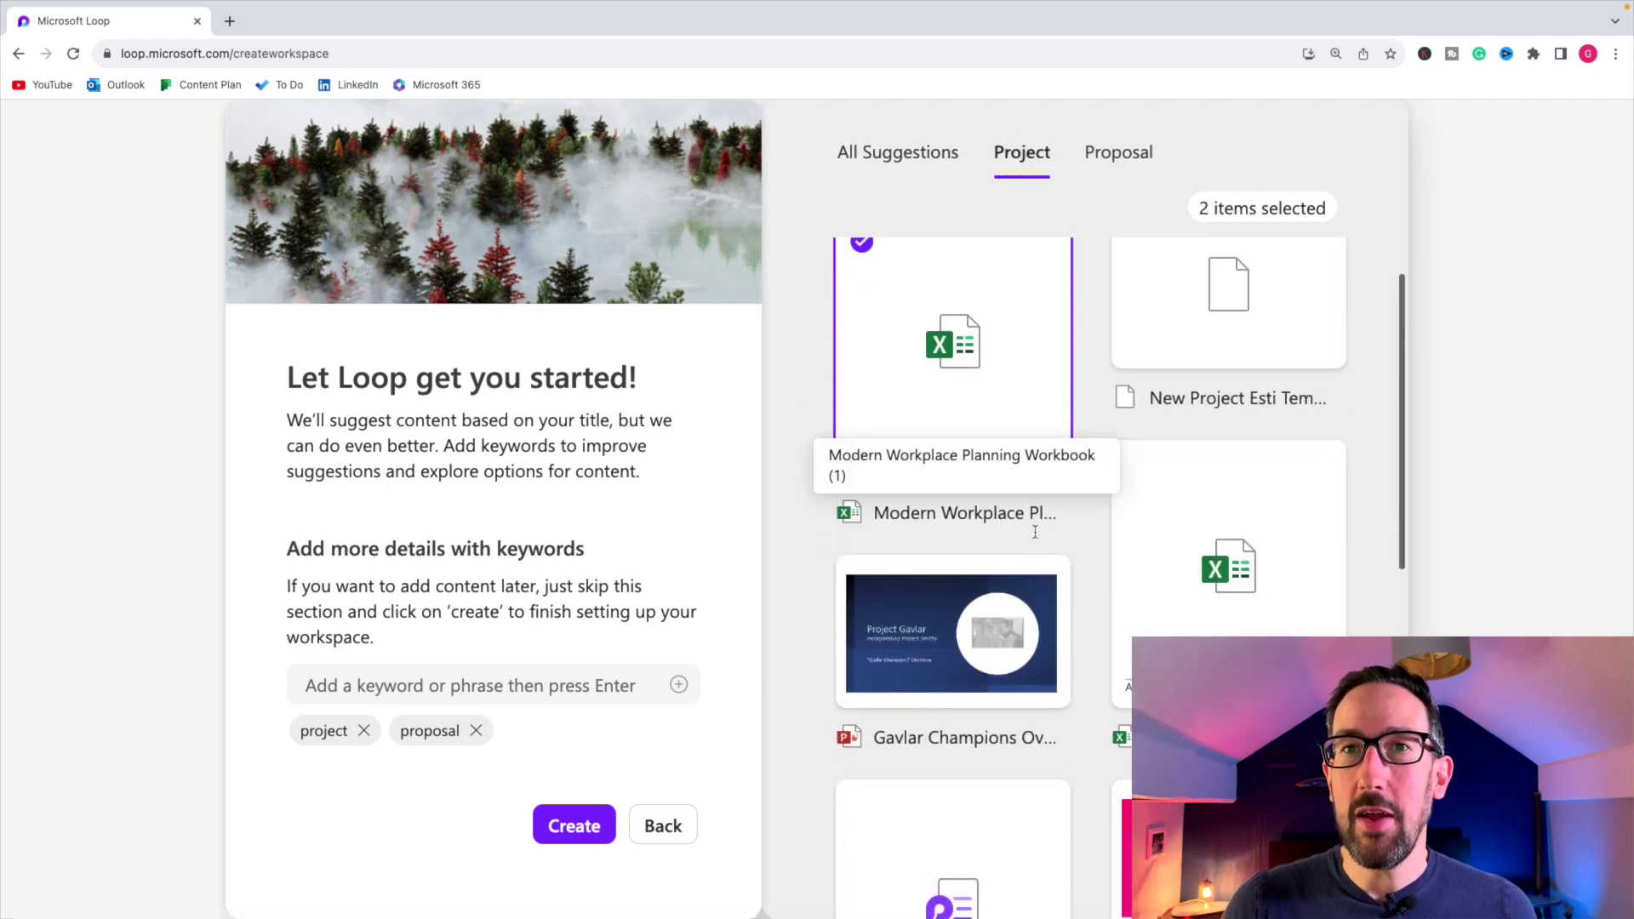
scroll(1097, 516, down, 5)
click(1051, 527)
scroll(1088, 361, up, 4)
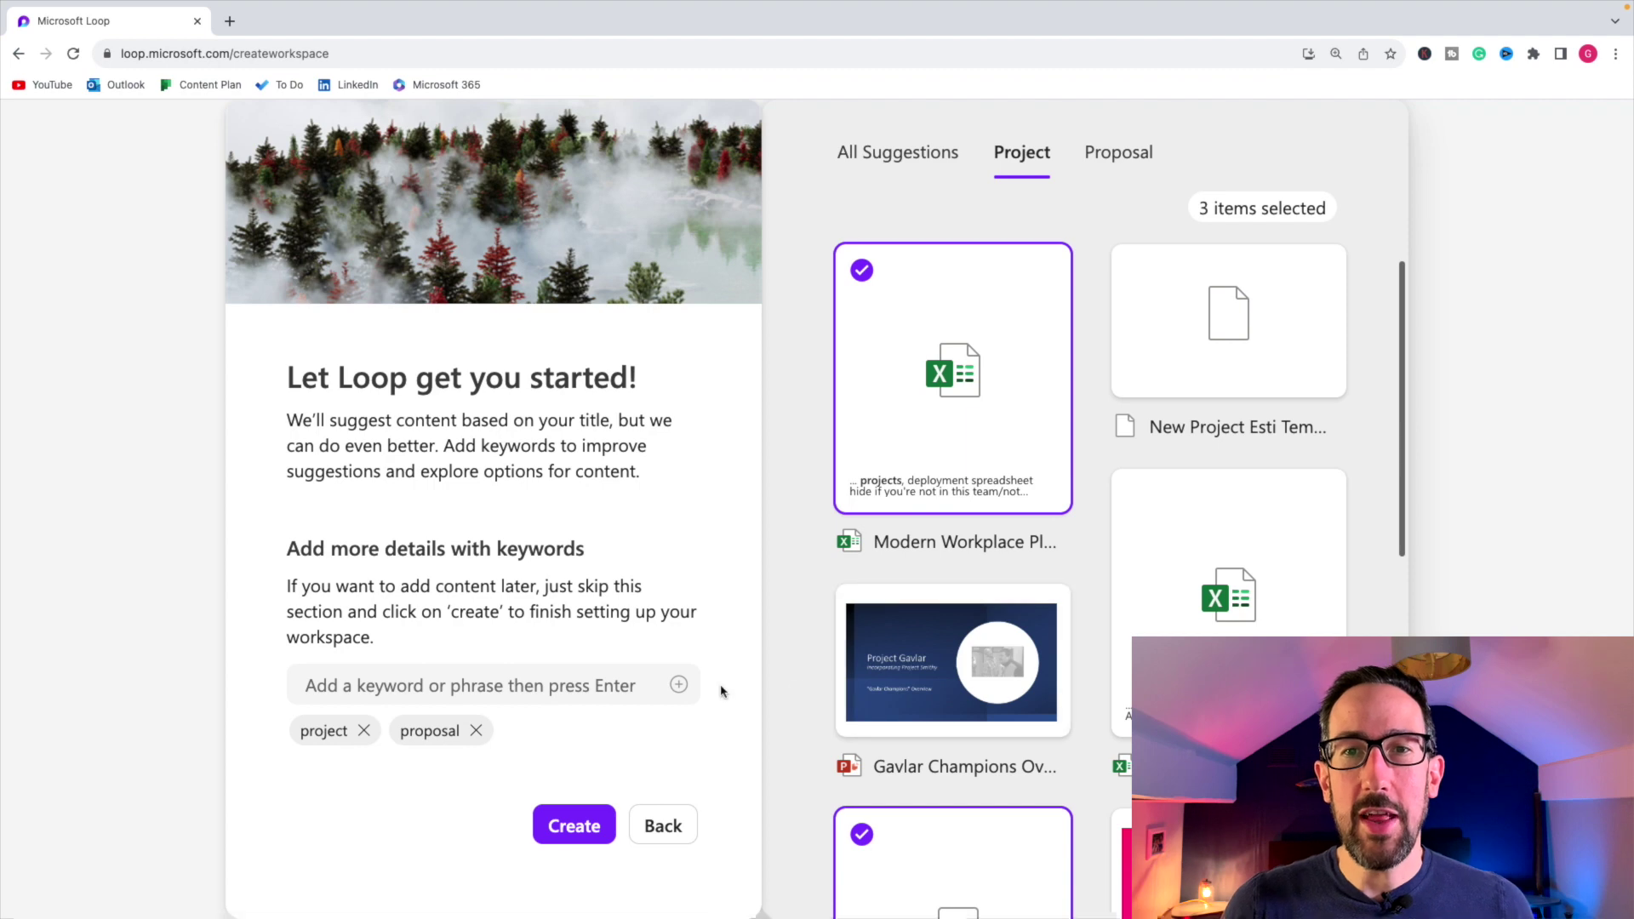
Recheck the suggestions and create the workspace with the chosen files
click(898, 153)
click(1034, 154)
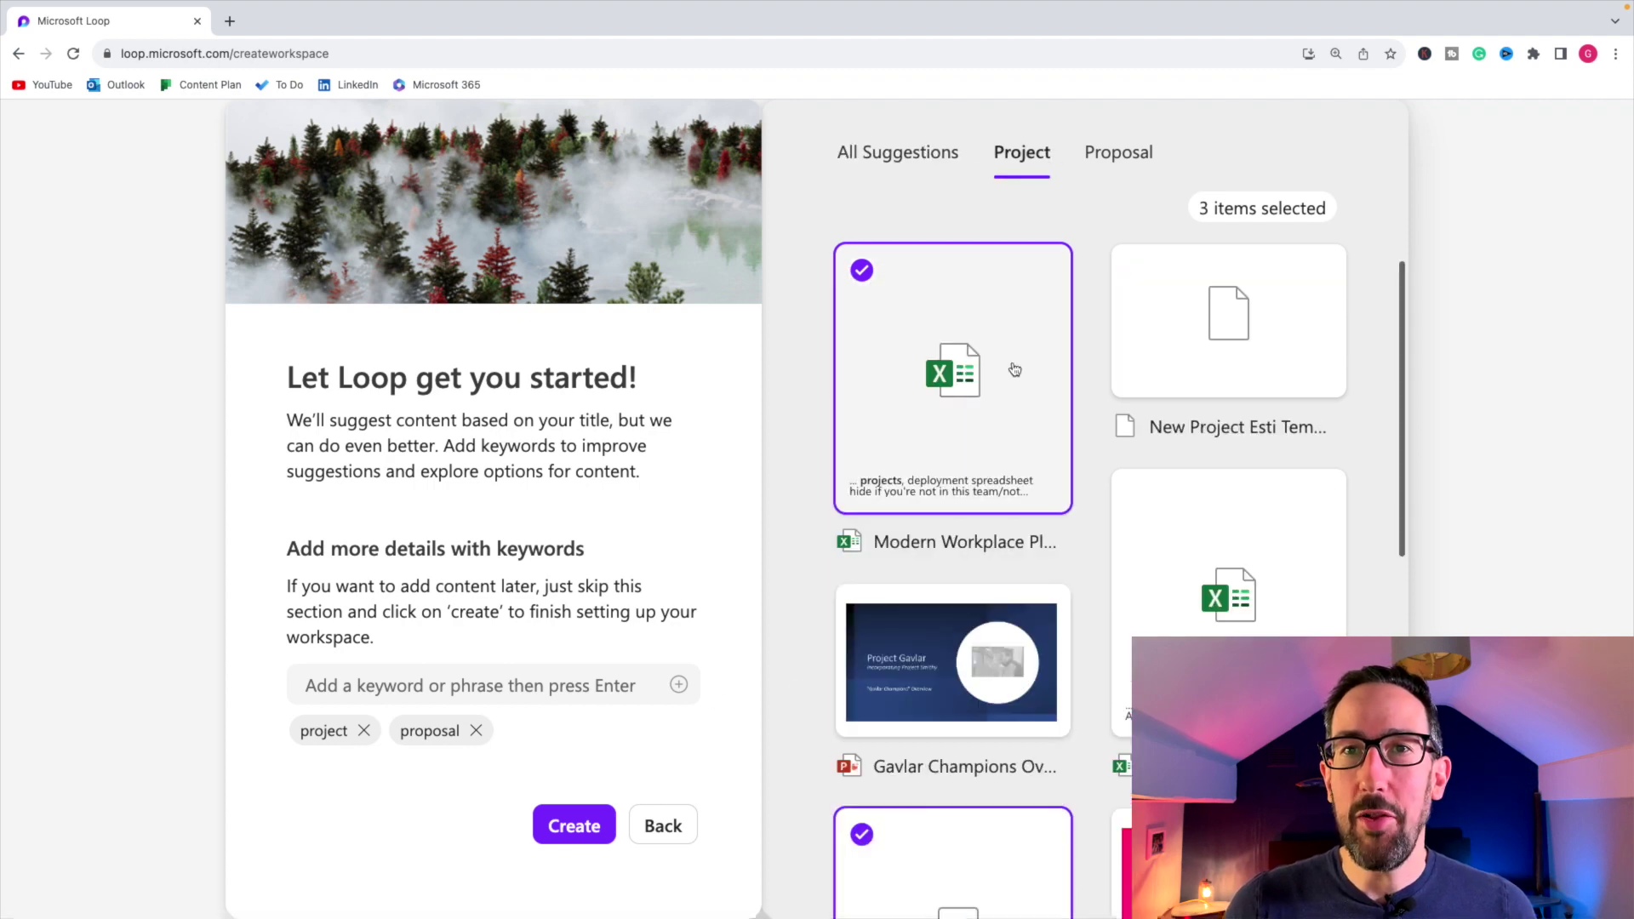
scroll(1002, 452, down, 3)
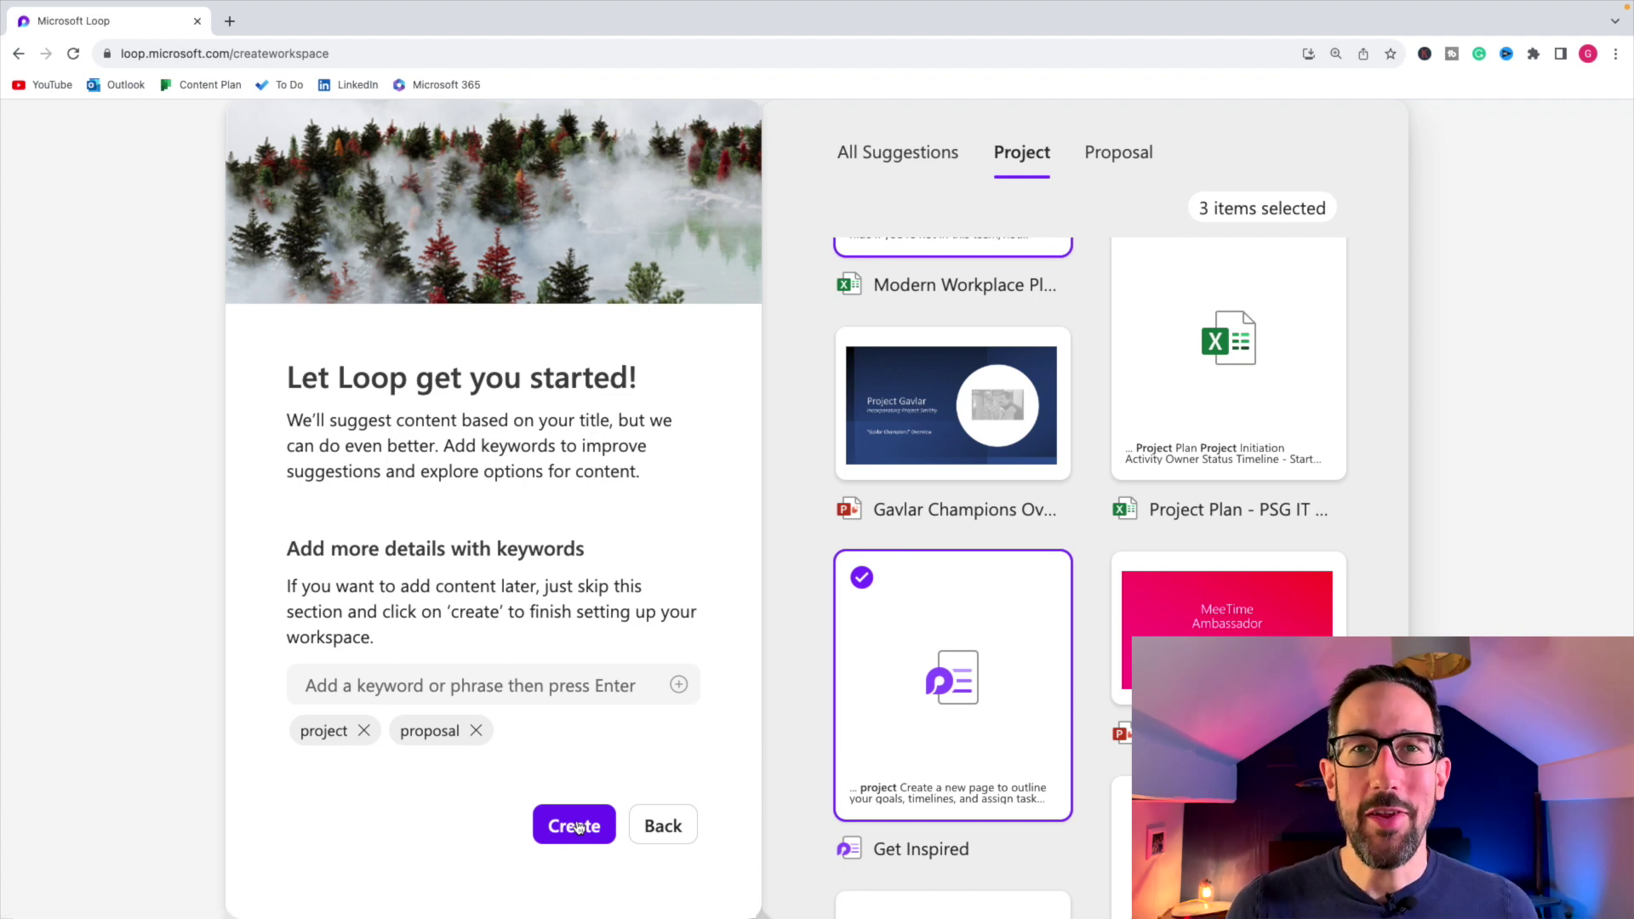
click(578, 827)
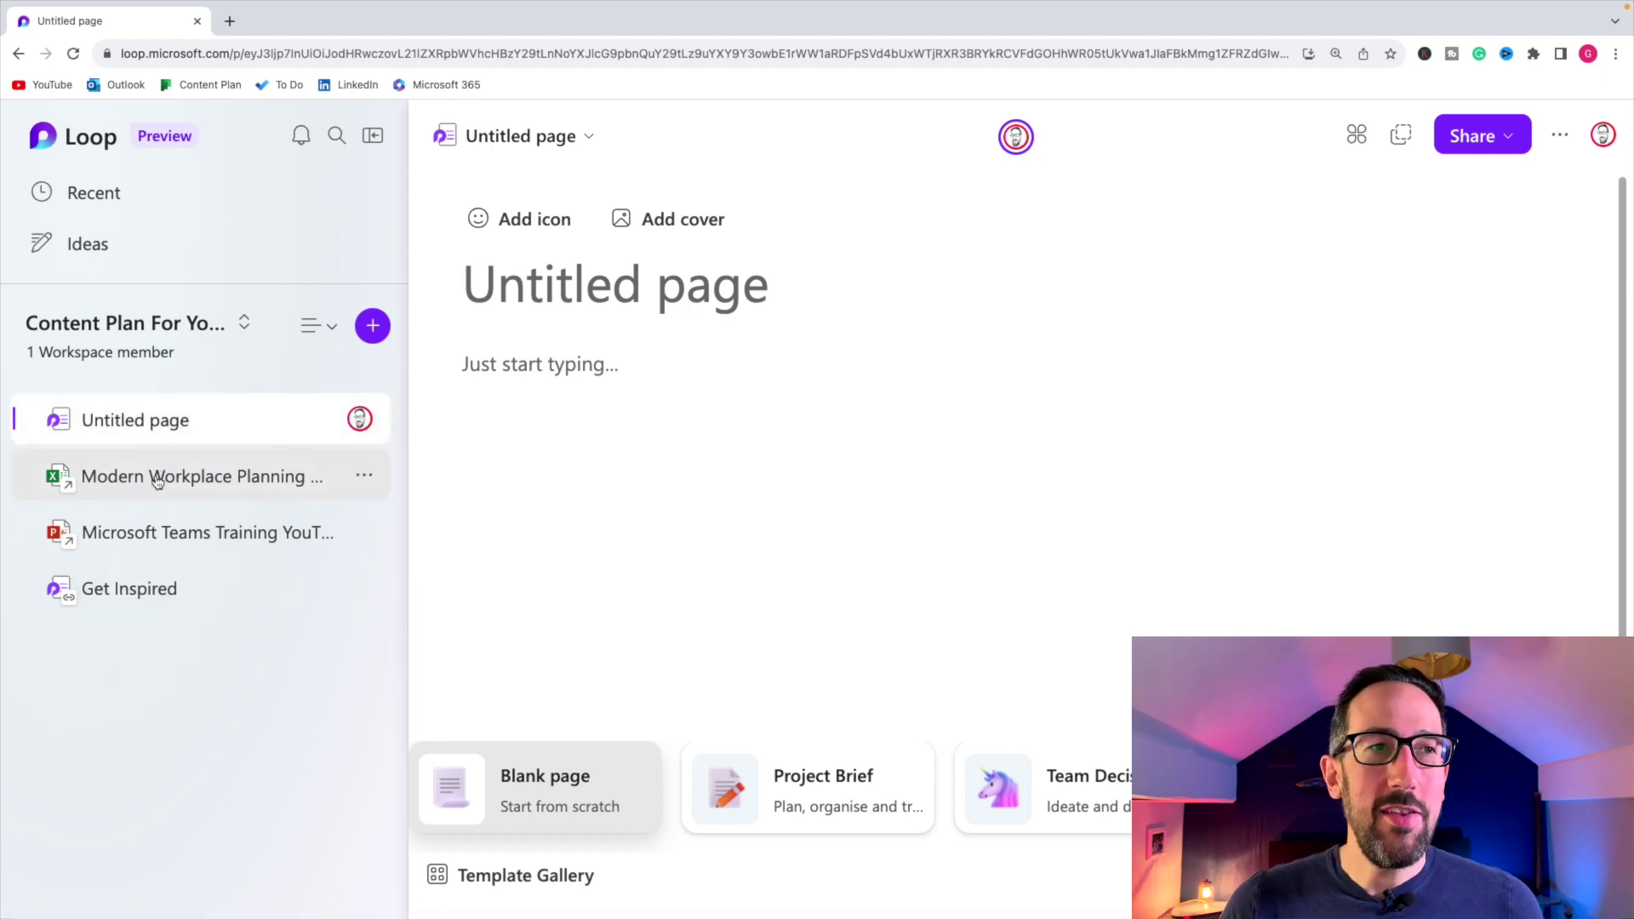
Preview, then close, the linked Modern Workplace Planning workbook and Teams Training presentation
click(156, 476)
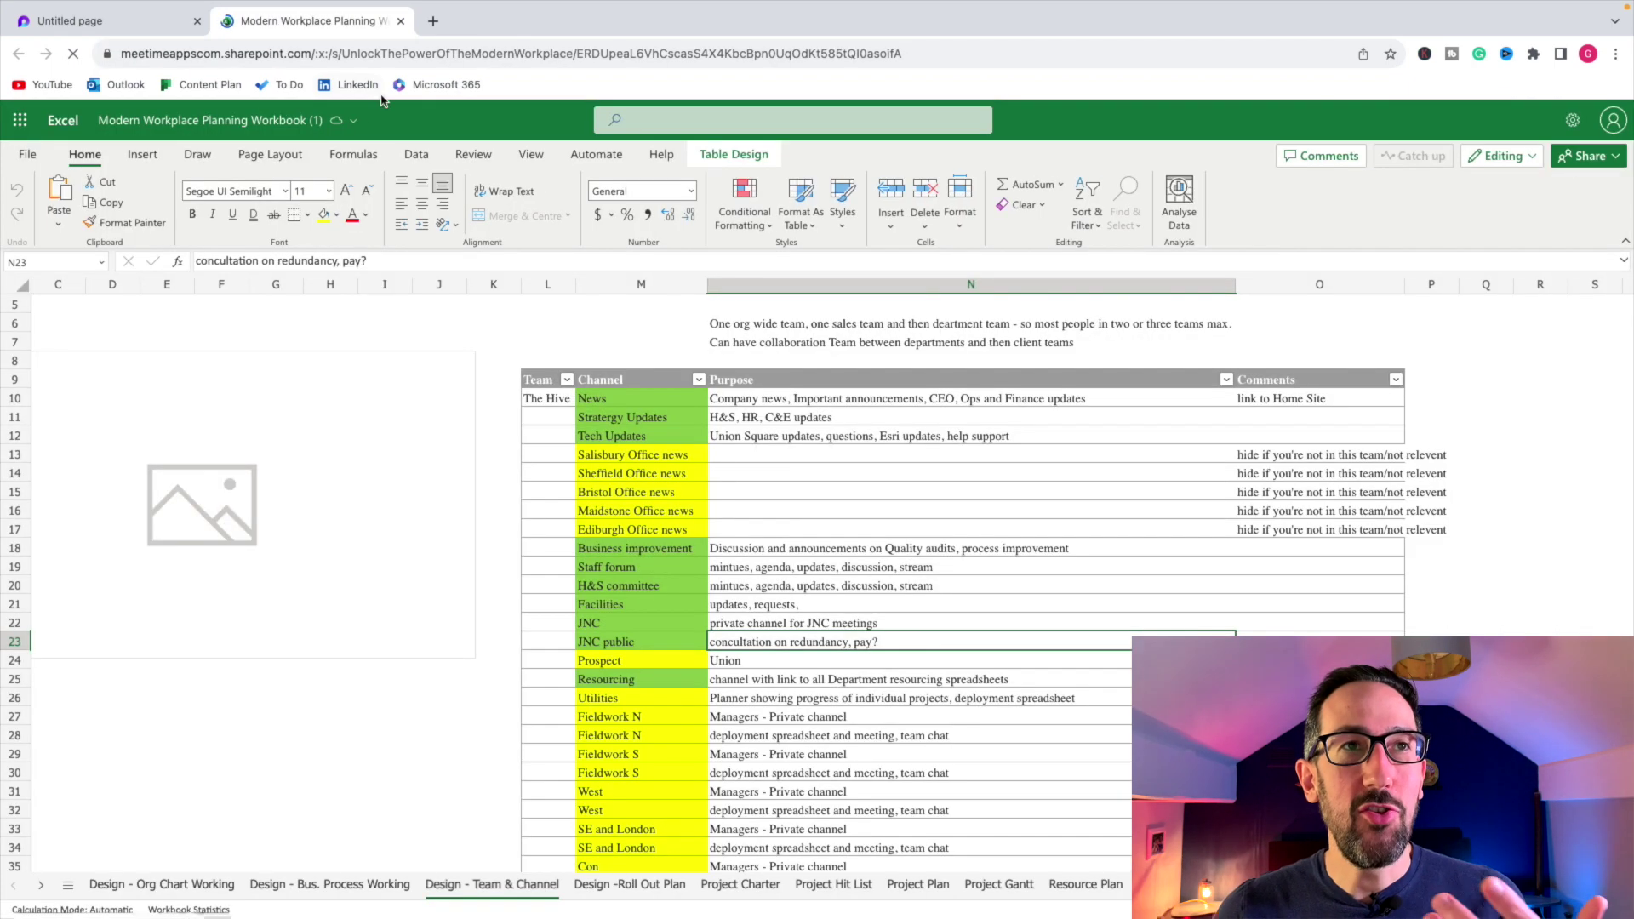
click(401, 21)
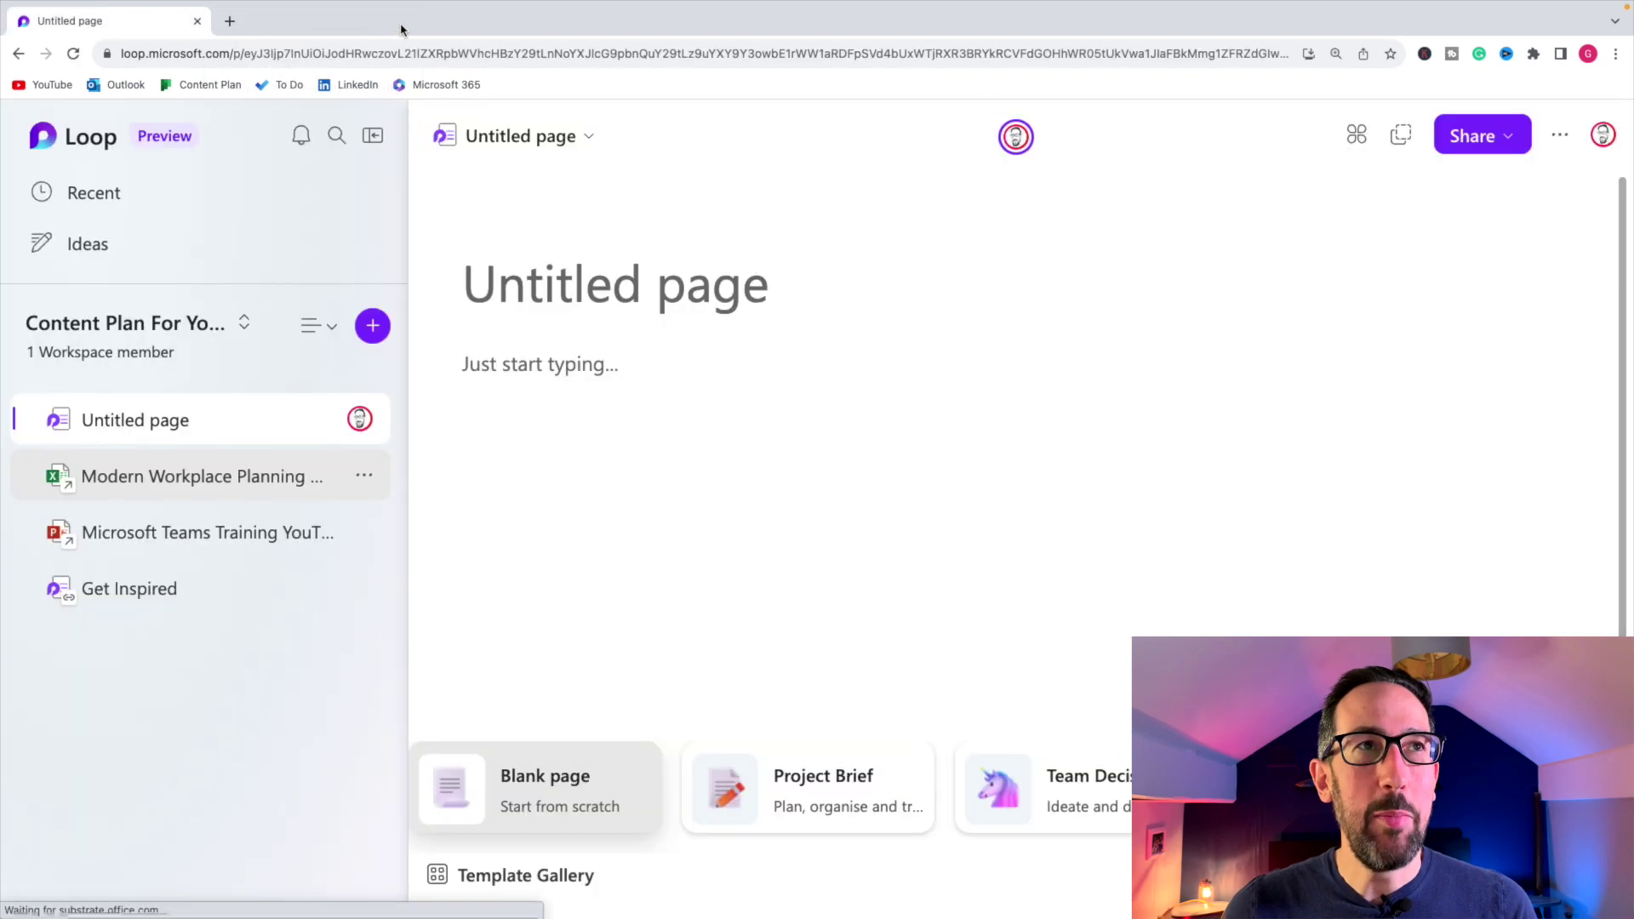
click(183, 531)
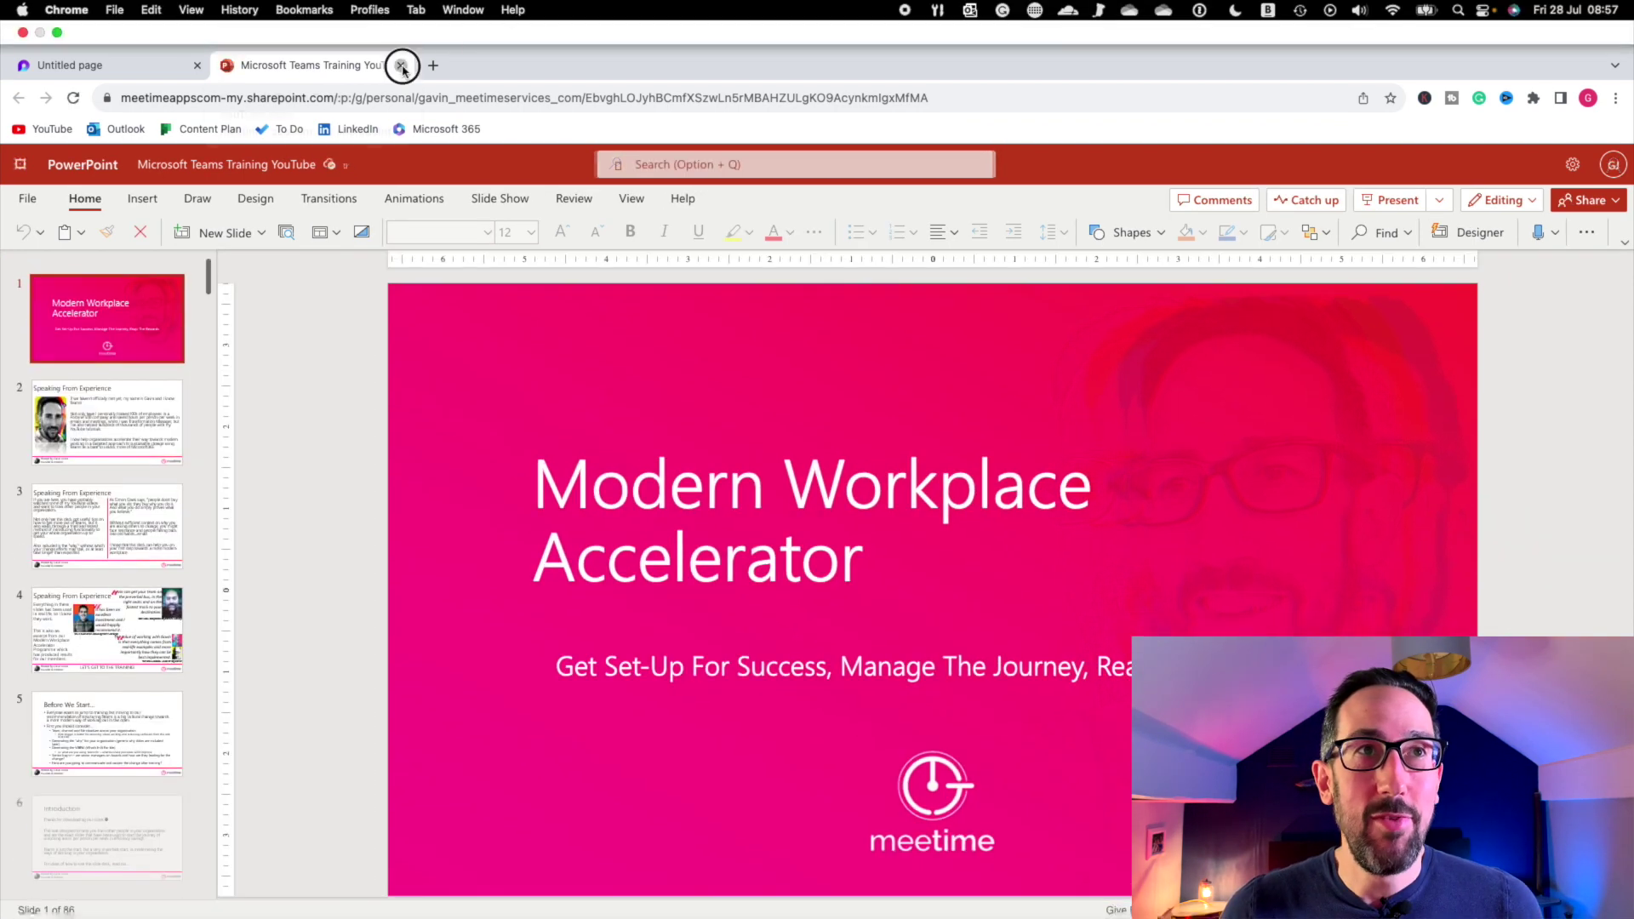
click(401, 21)
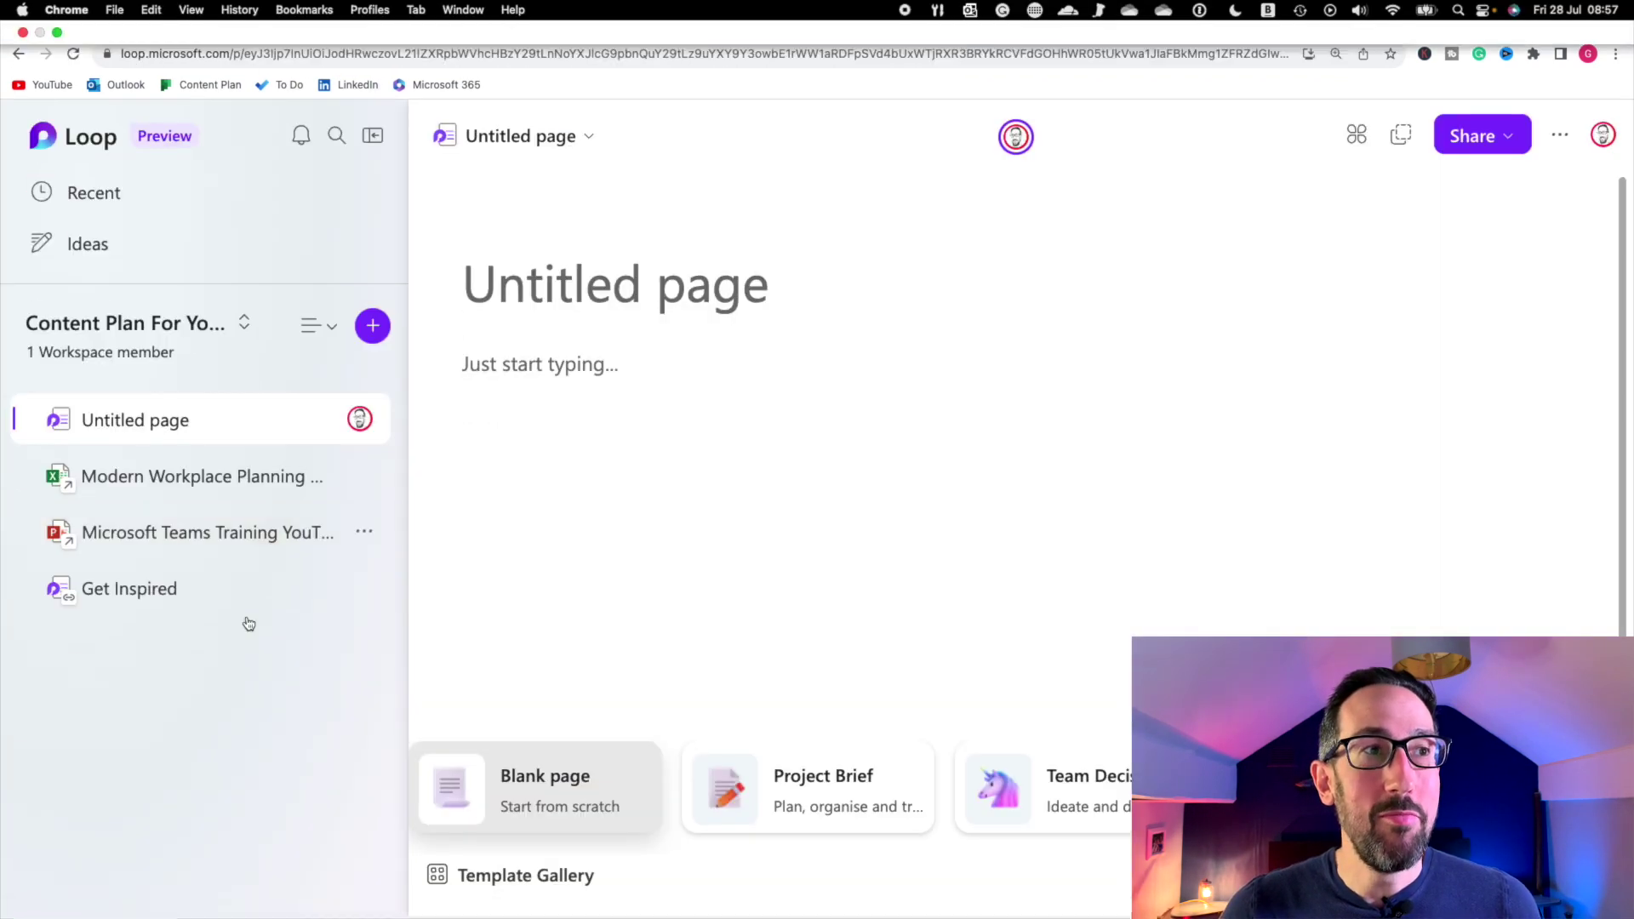
Open the Get Inspired page and look over its table of ideas
click(146, 590)
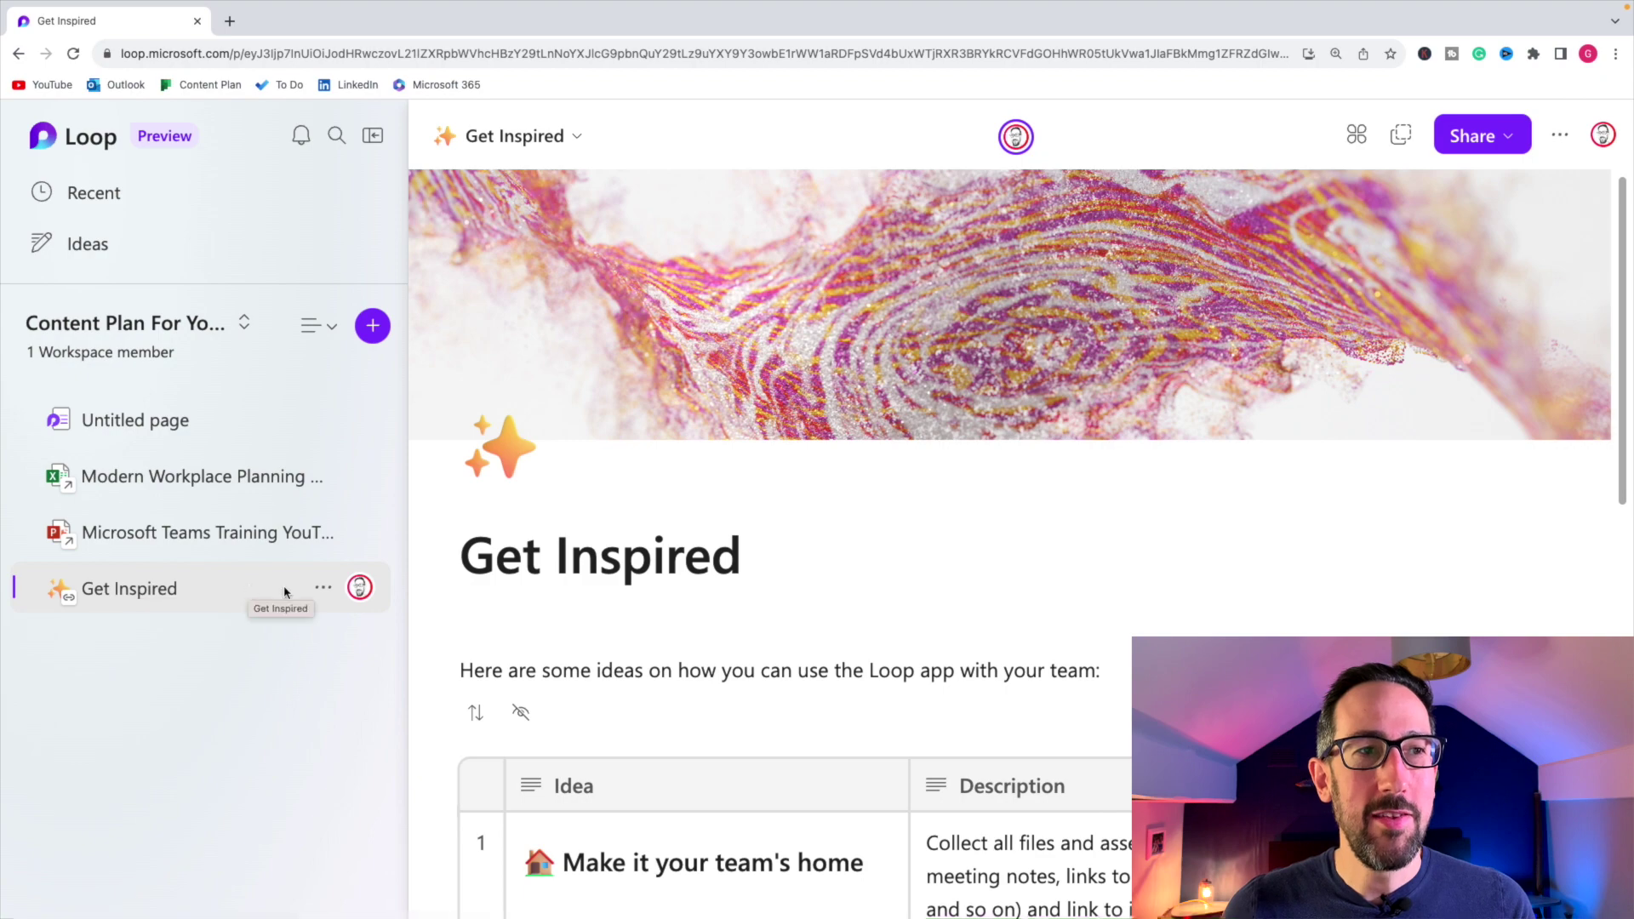
scroll(653, 580, down, 9)
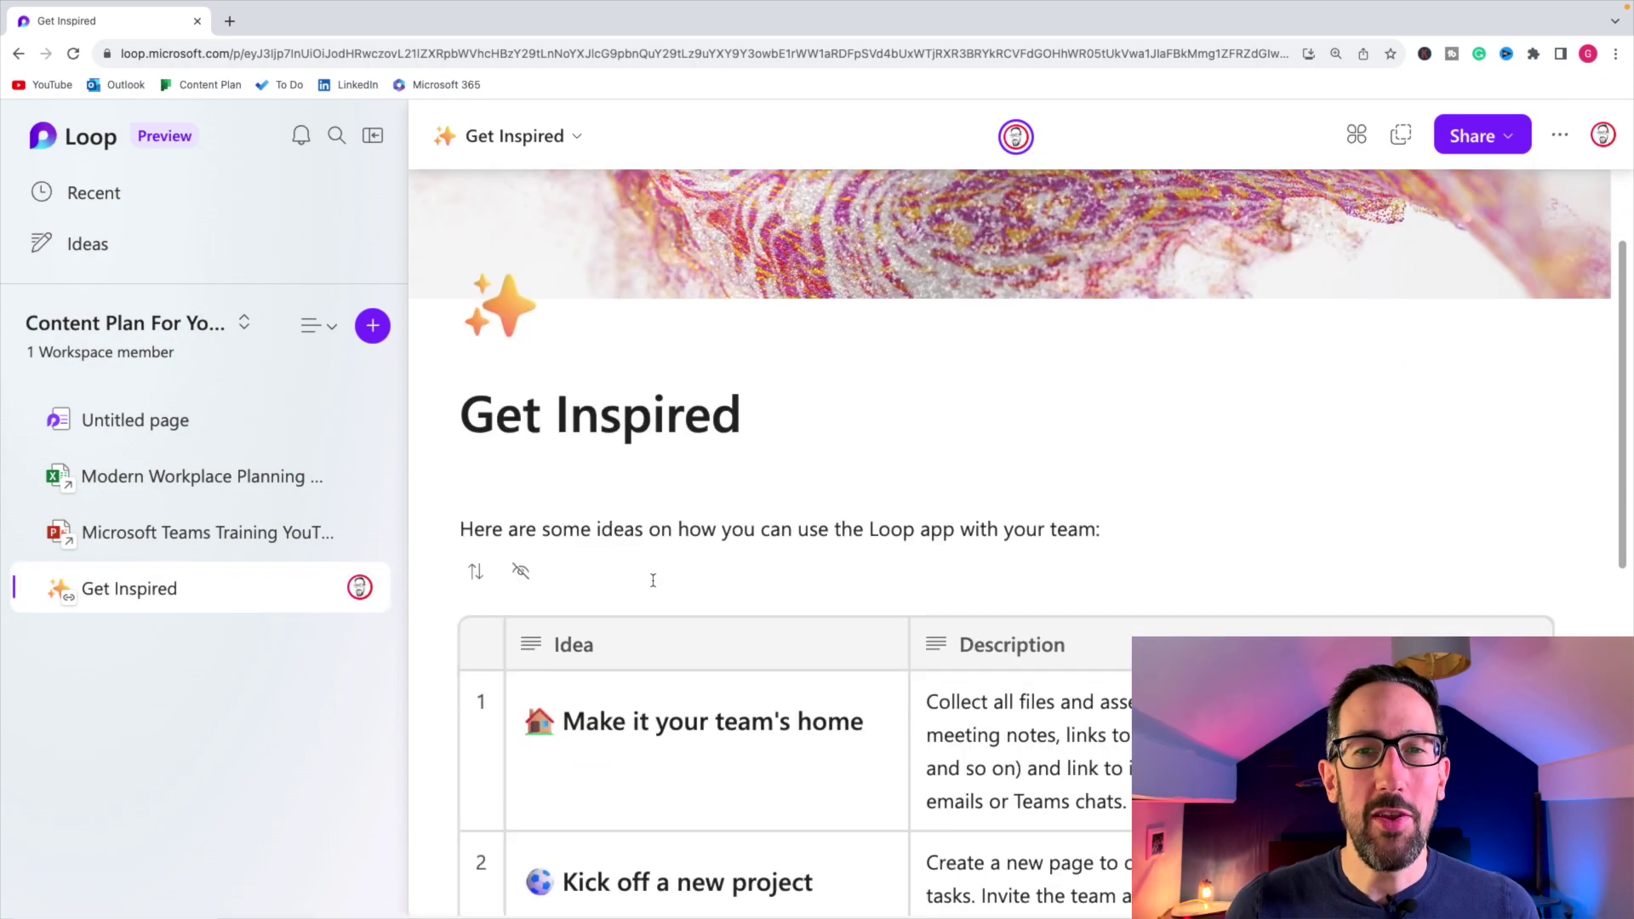
scroll(653, 580, up, 10)
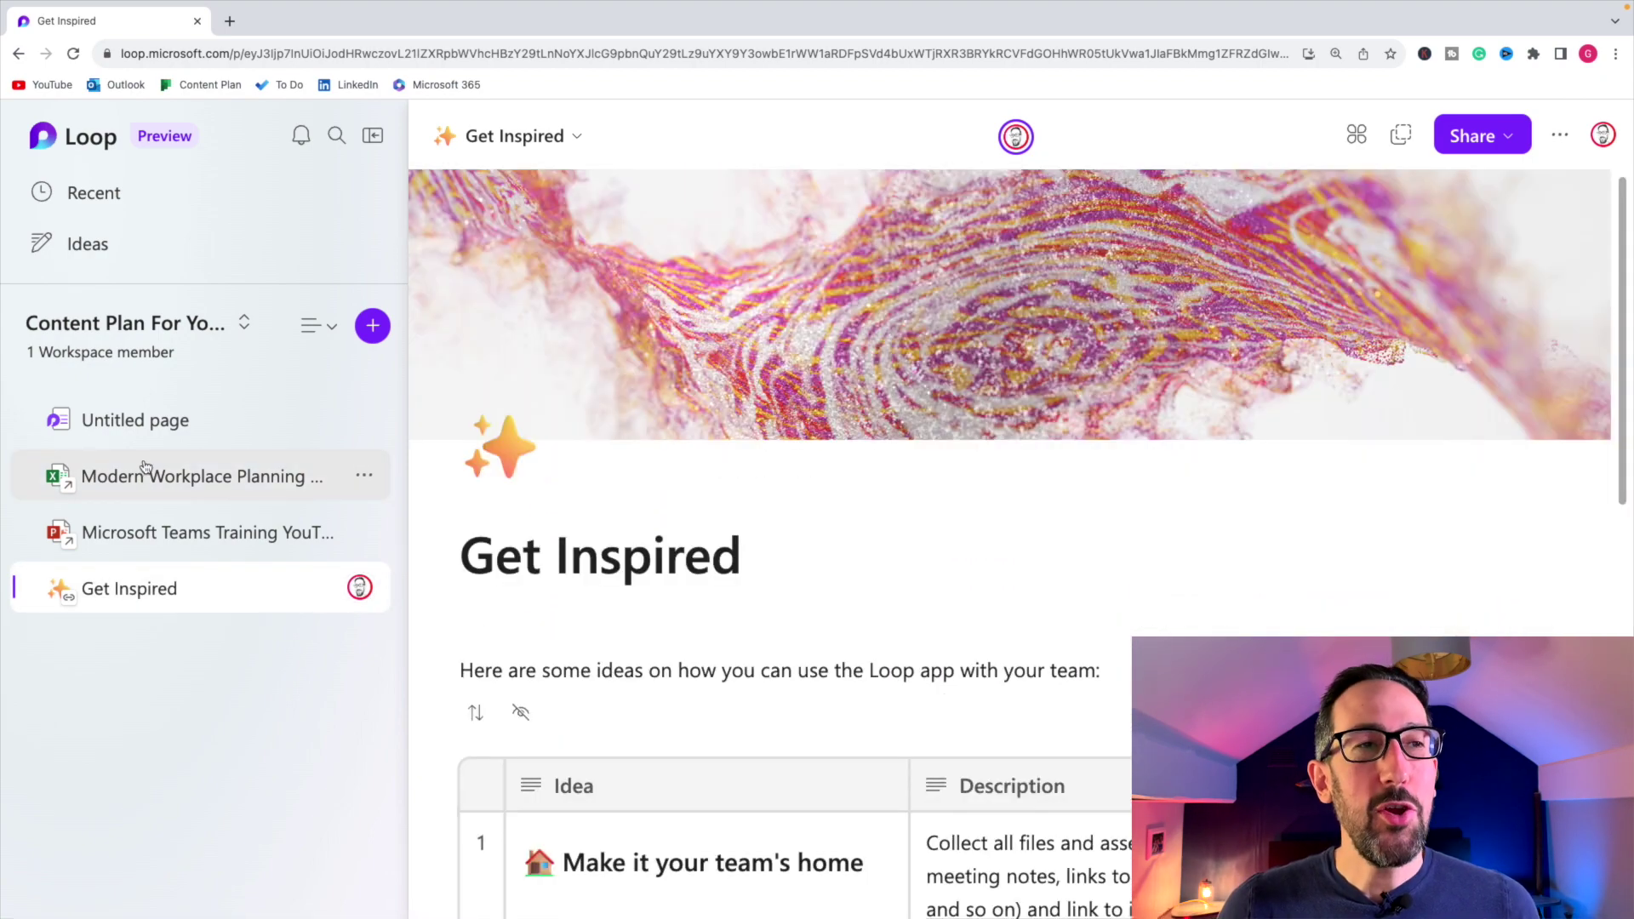
click(364, 479)
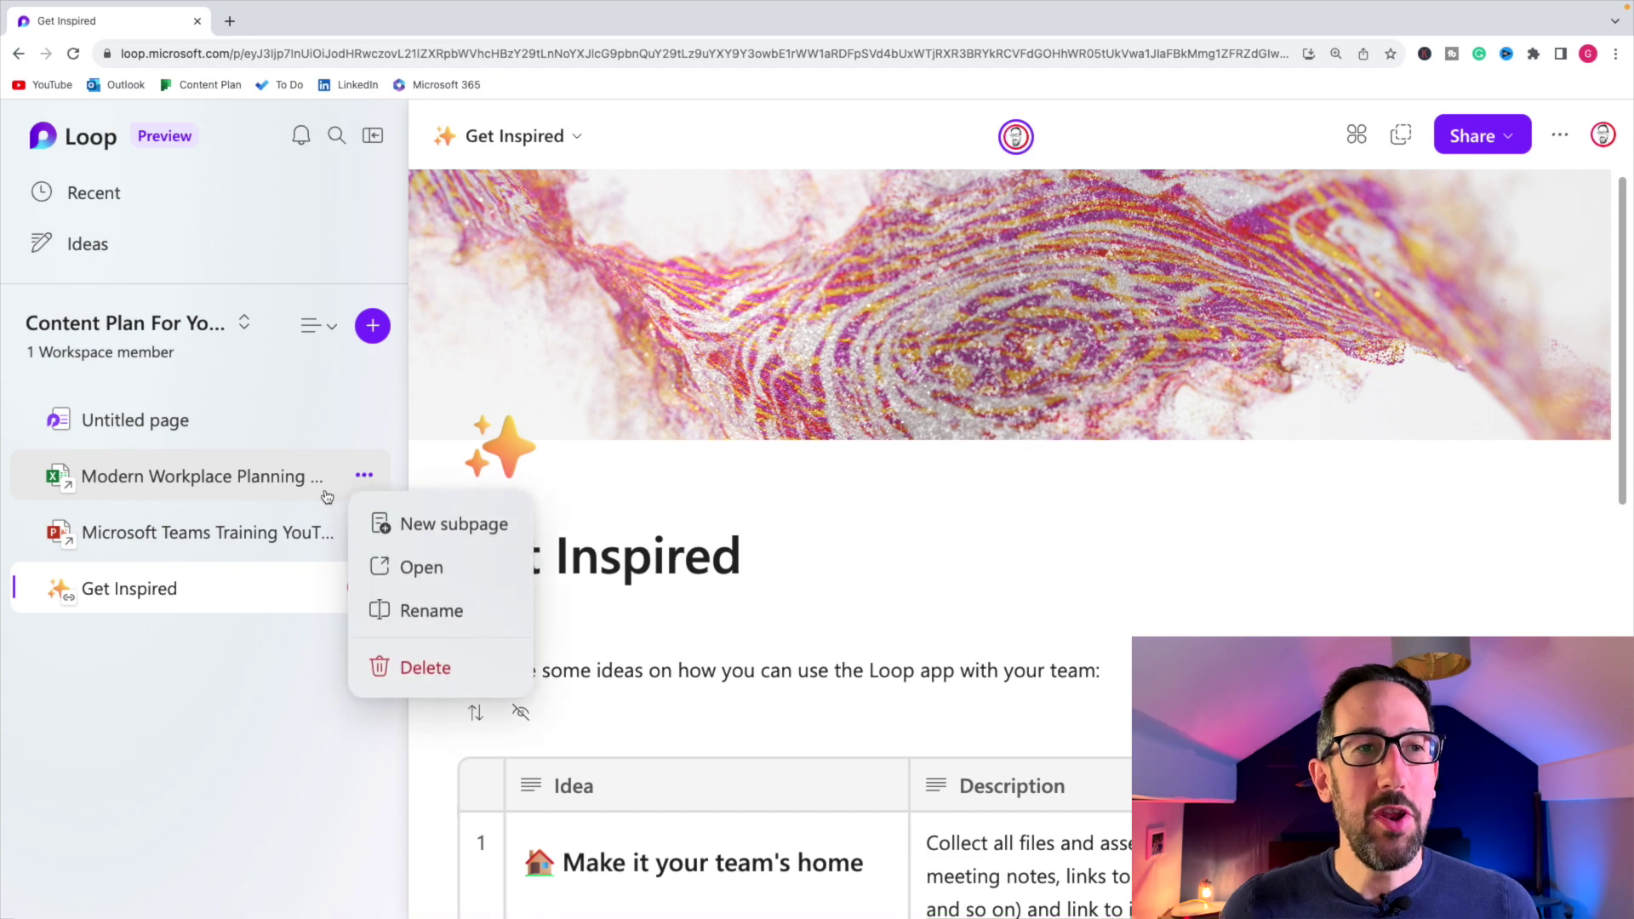
click(373, 330)
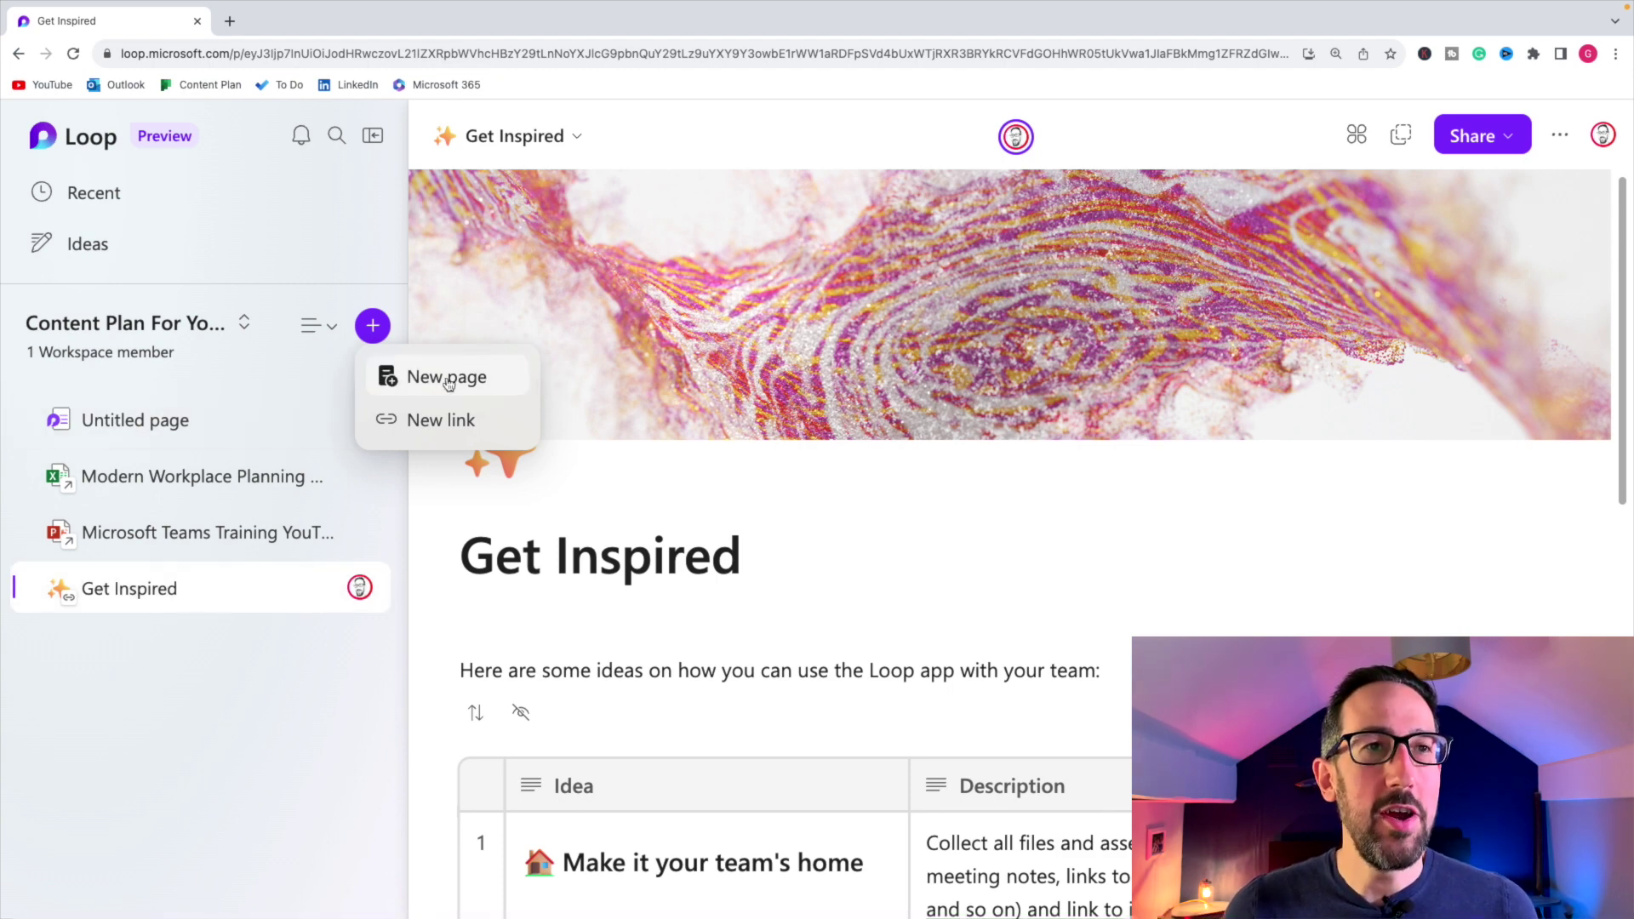
click(421, 421)
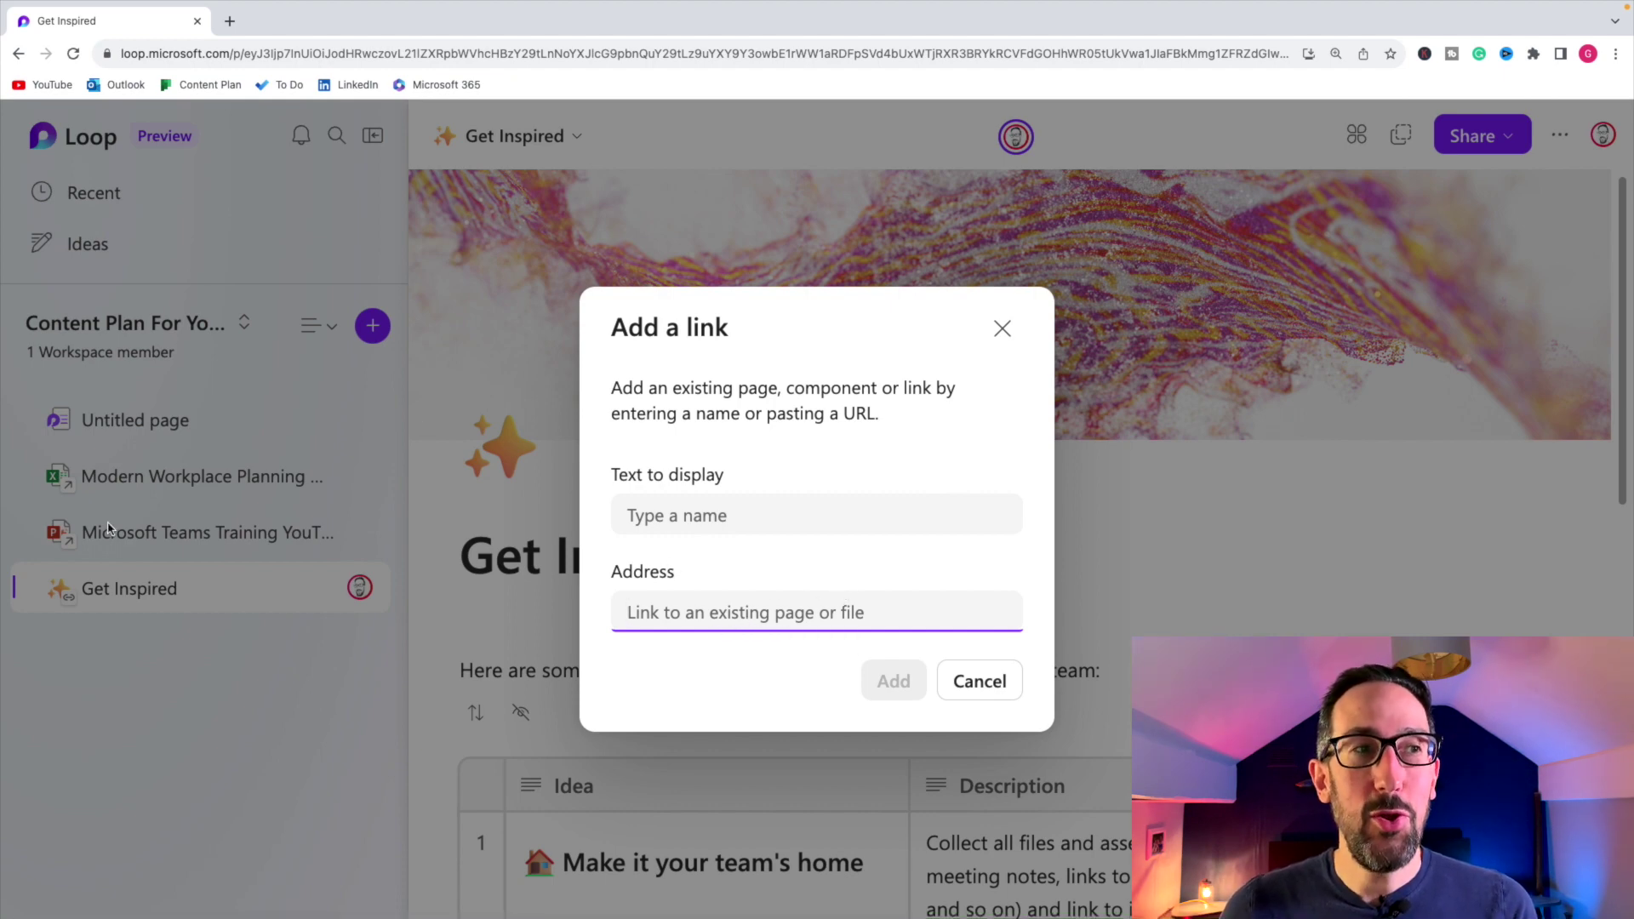
click(759, 515)
click(724, 611)
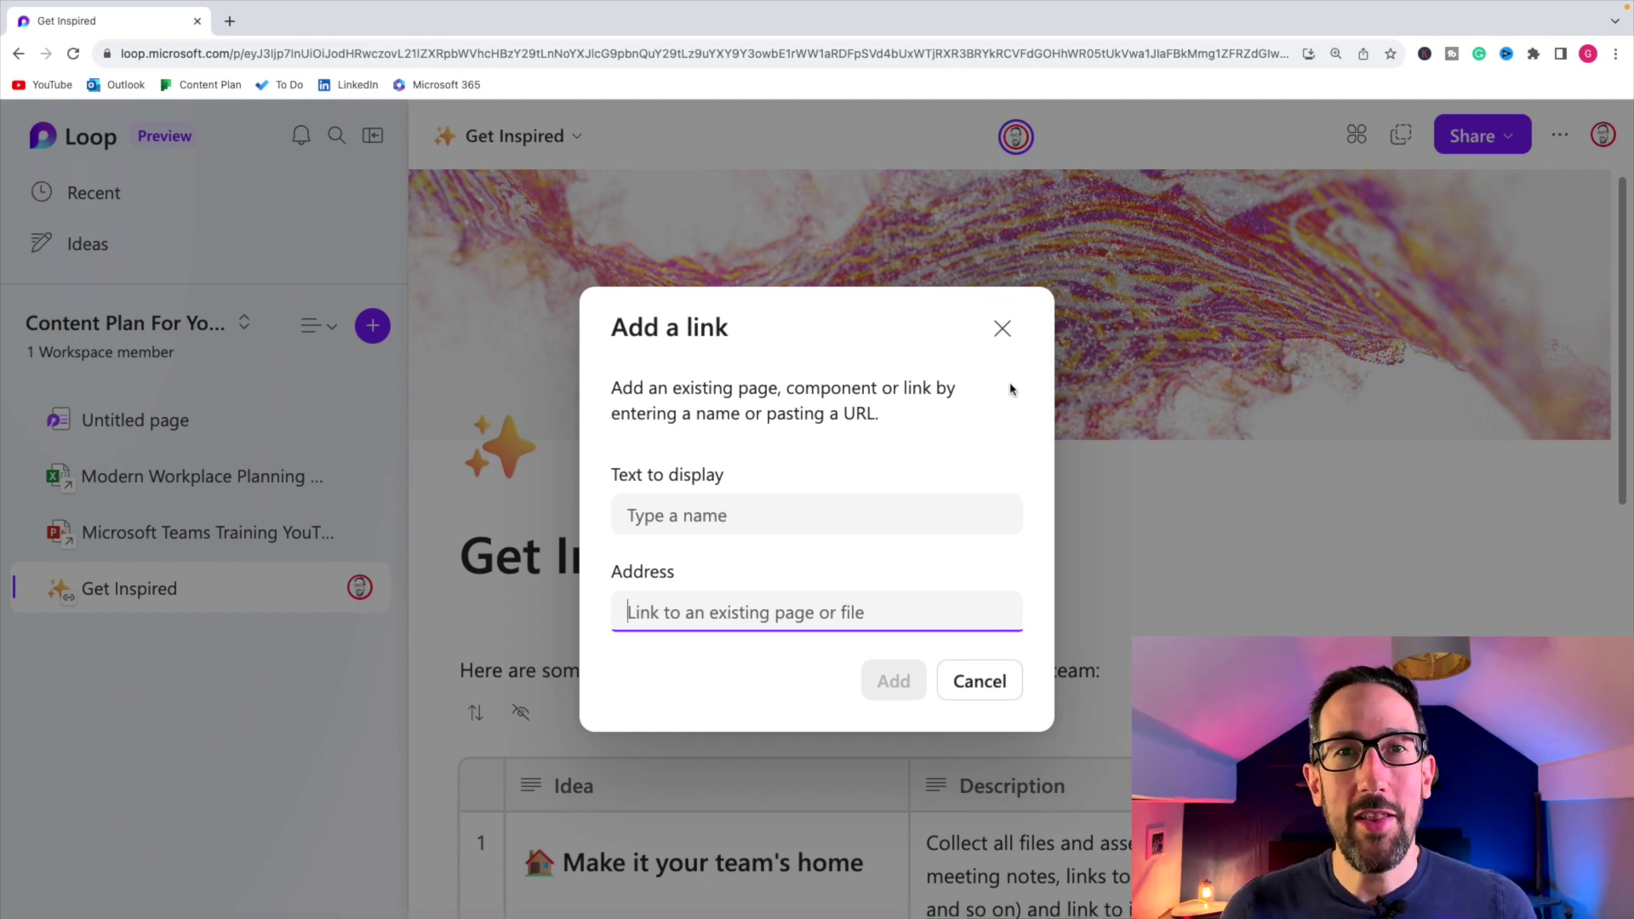
click(1002, 330)
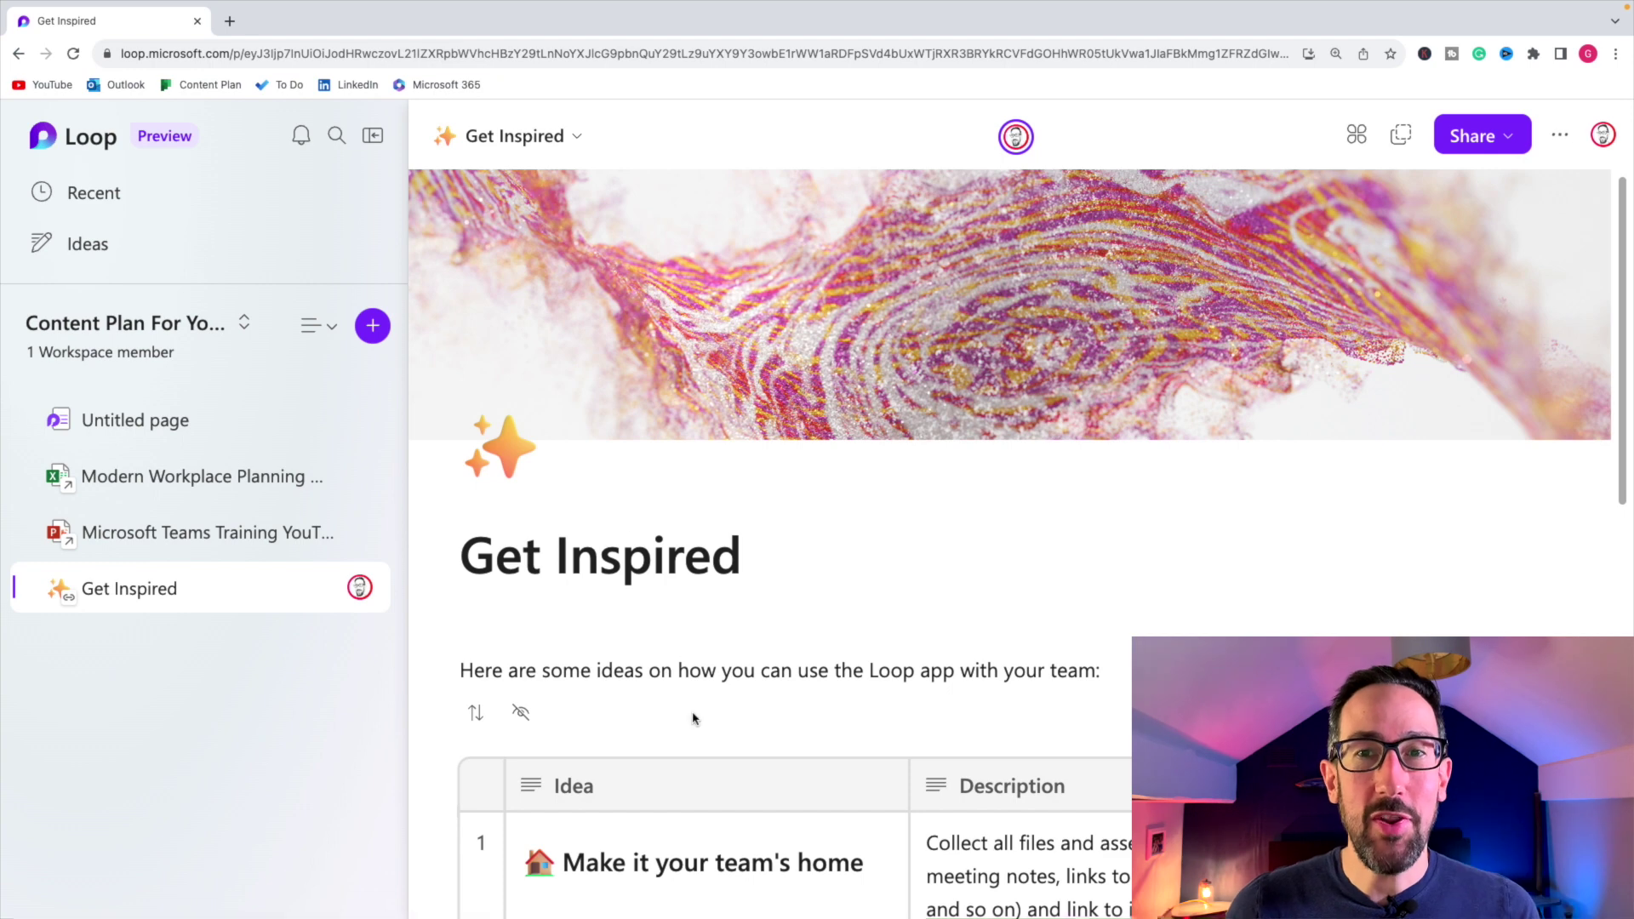
Open the workspace's + menu with its New page and New link choices
scroll(693, 719, down, 2)
scroll(693, 719, down, 5)
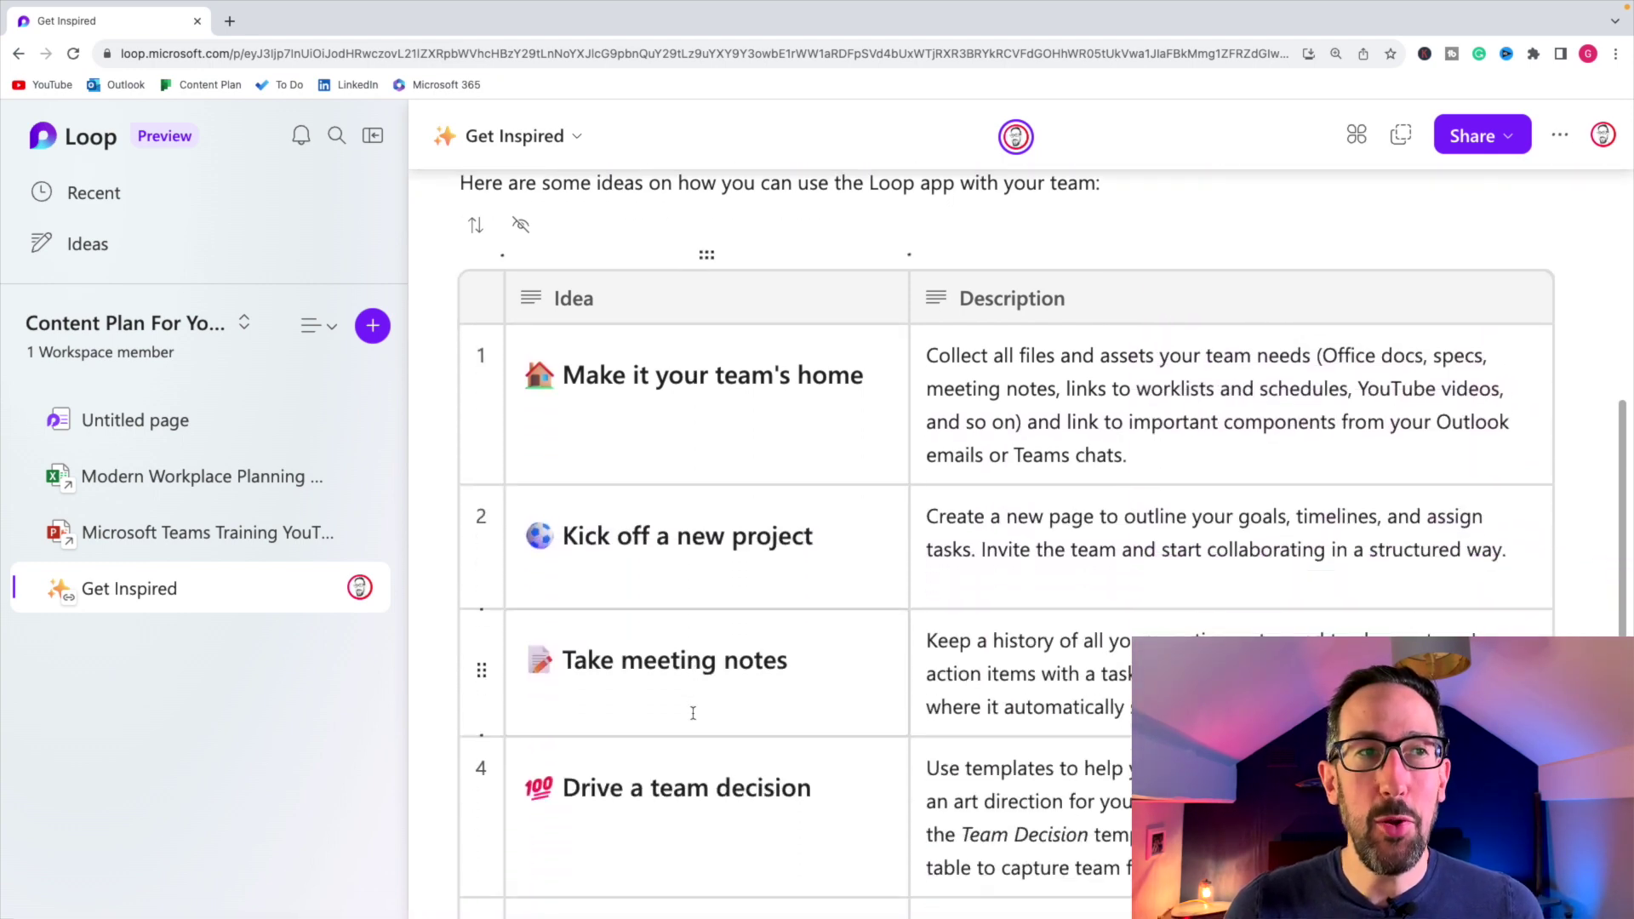
scroll(693, 713, up, 7)
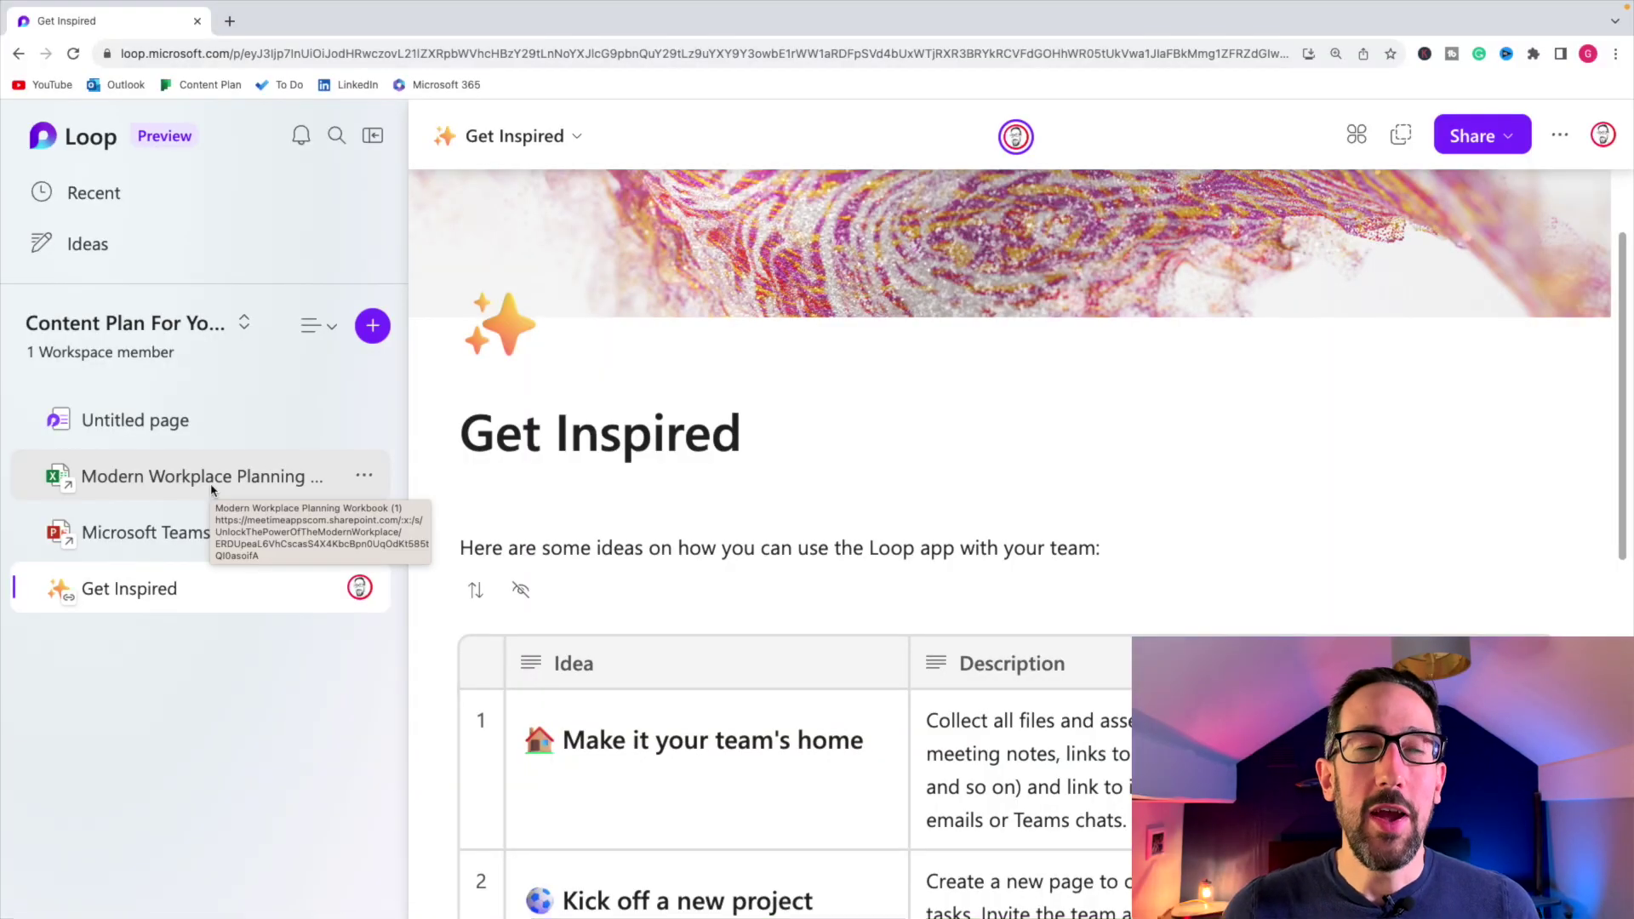
click(373, 326)
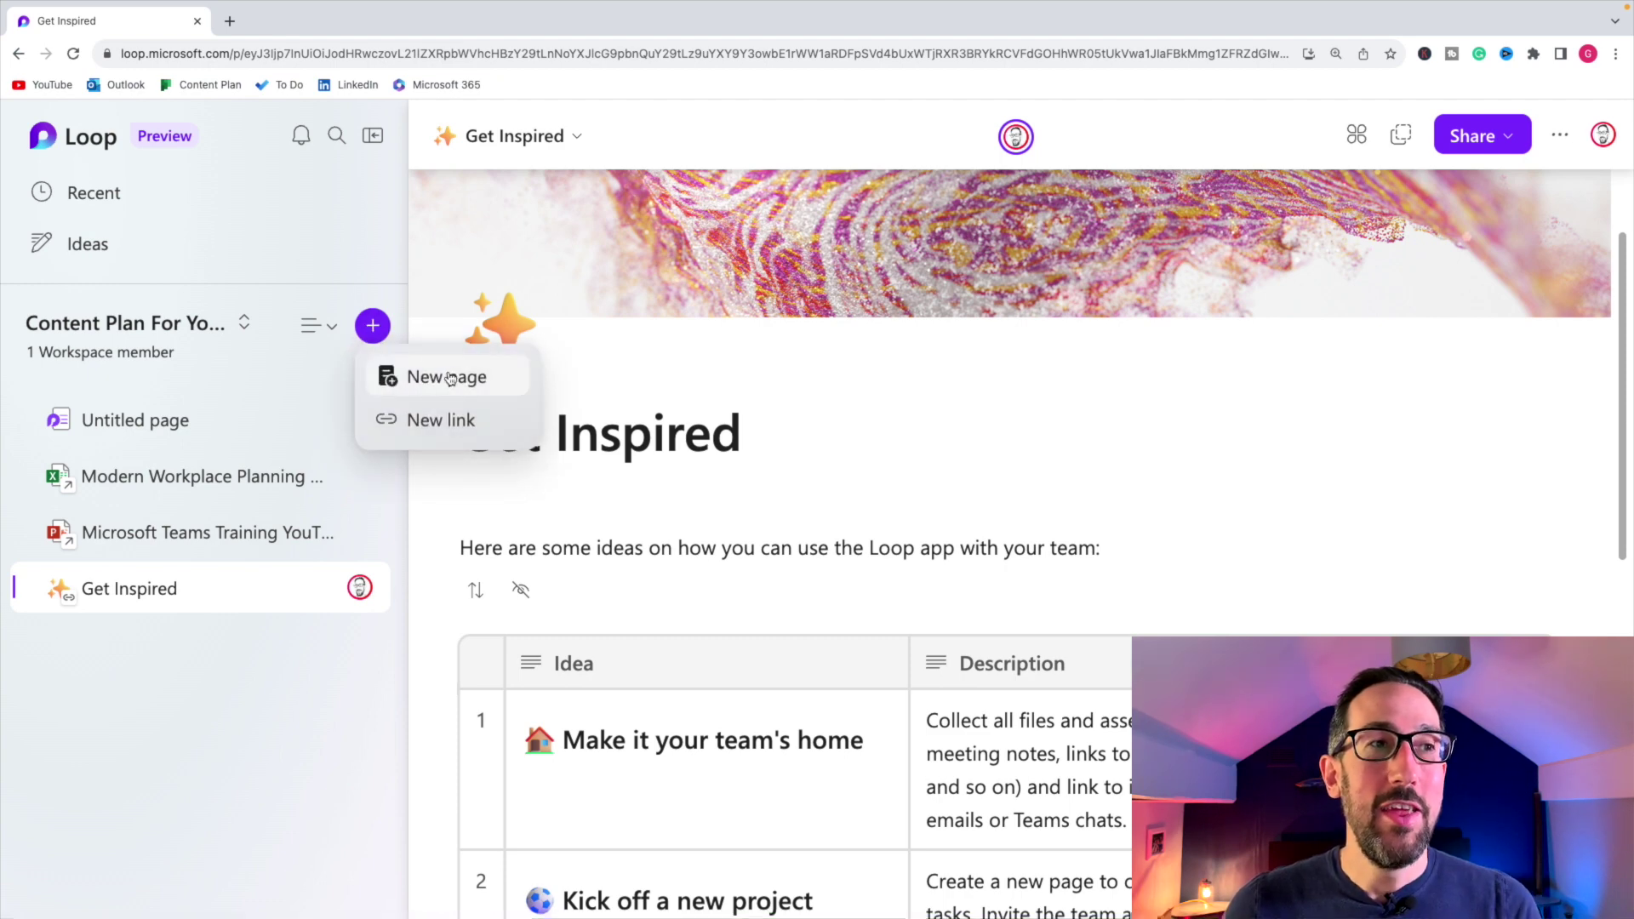
Add a second untitled page to the workspace and click into its body
click(449, 379)
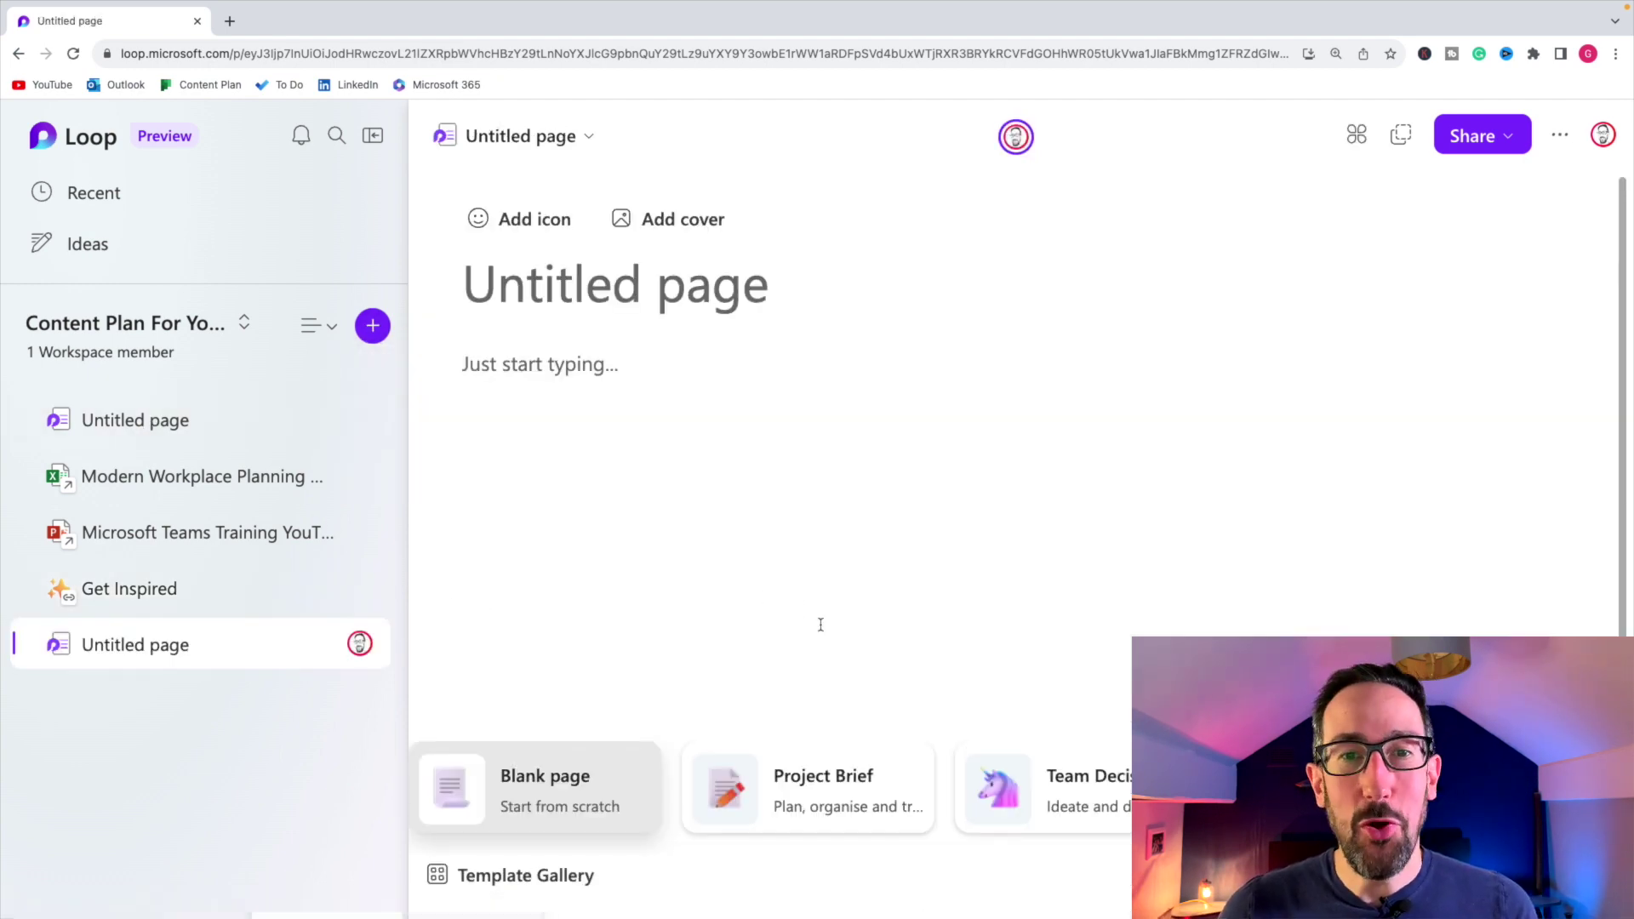
scroll(821, 626, down, 1)
scroll(820, 625, up, 1)
scroll(821, 625, down, 1)
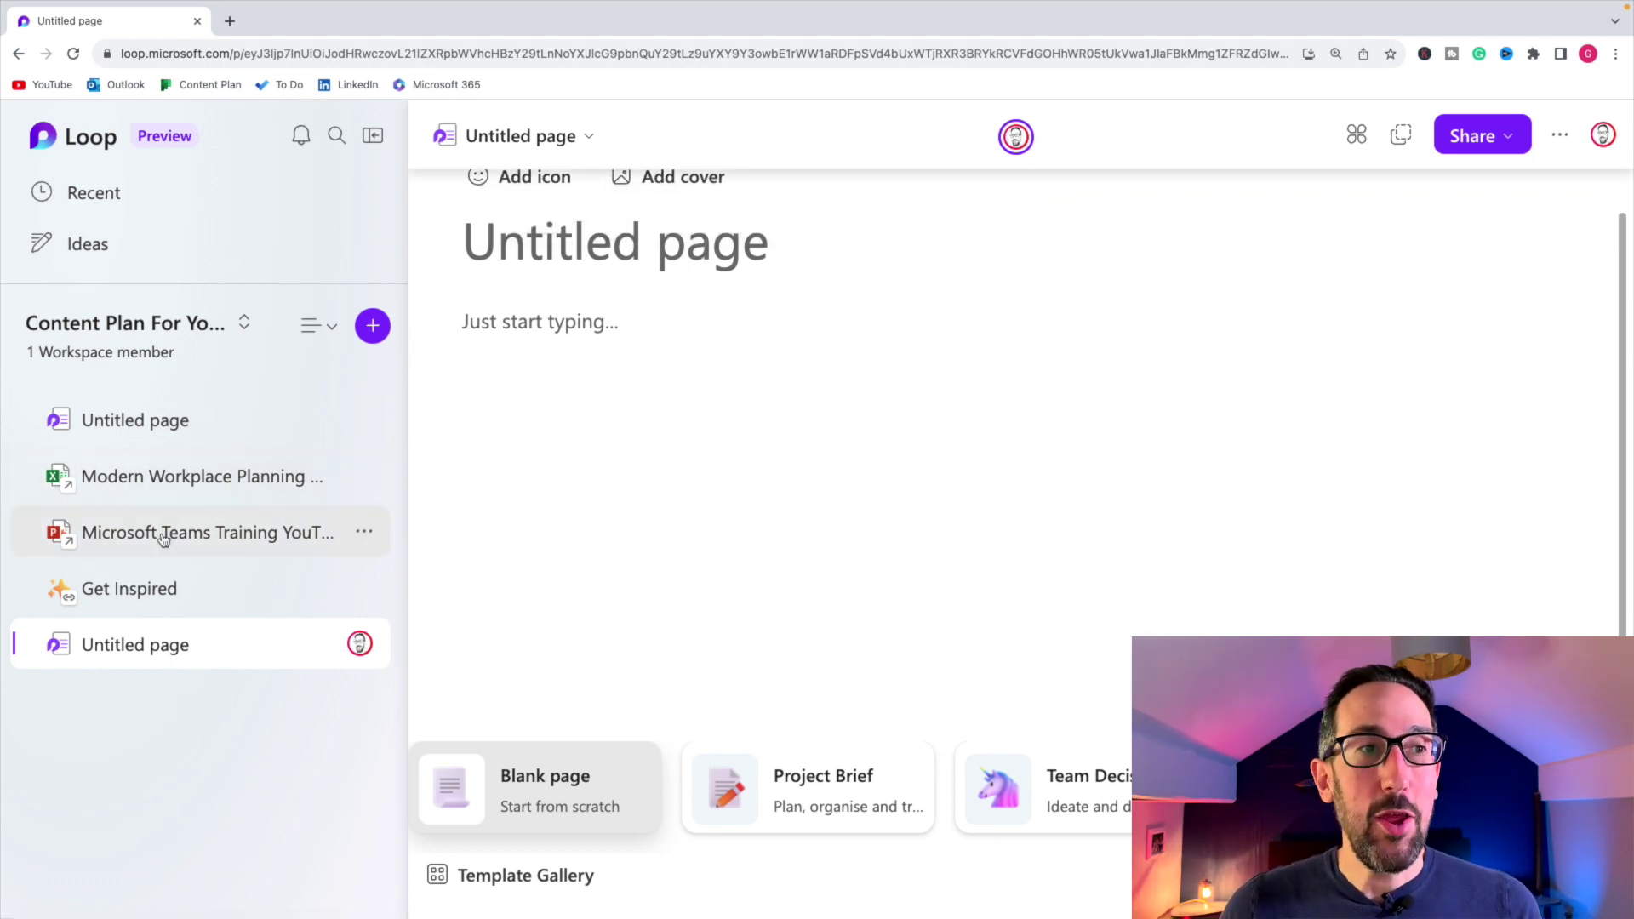
click(363, 531)
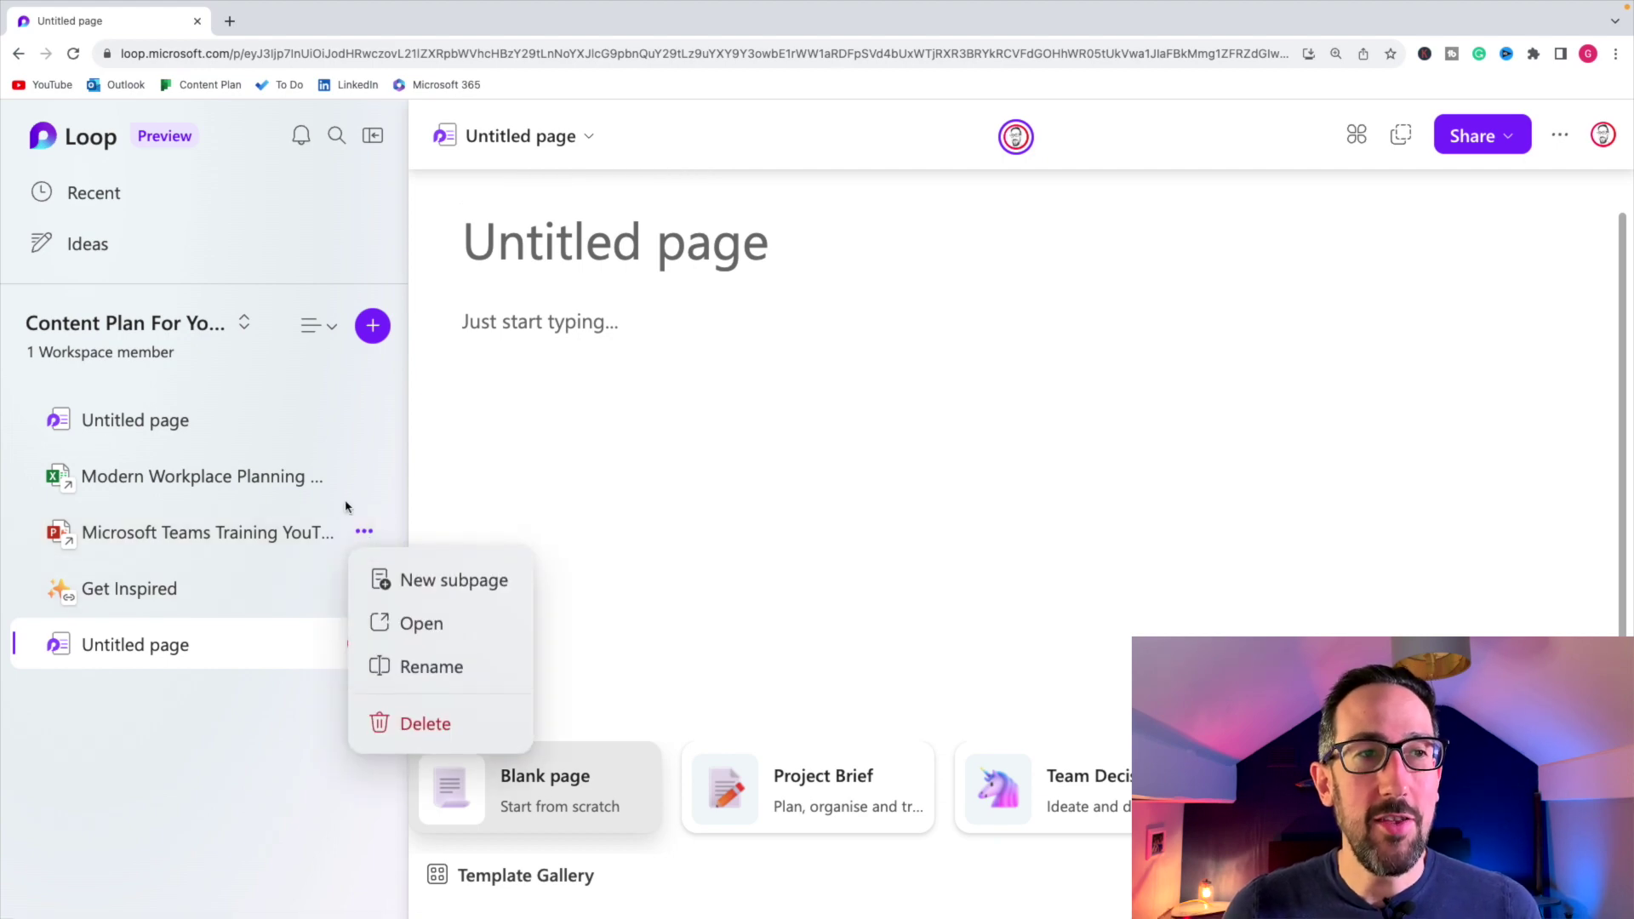
click(544, 523)
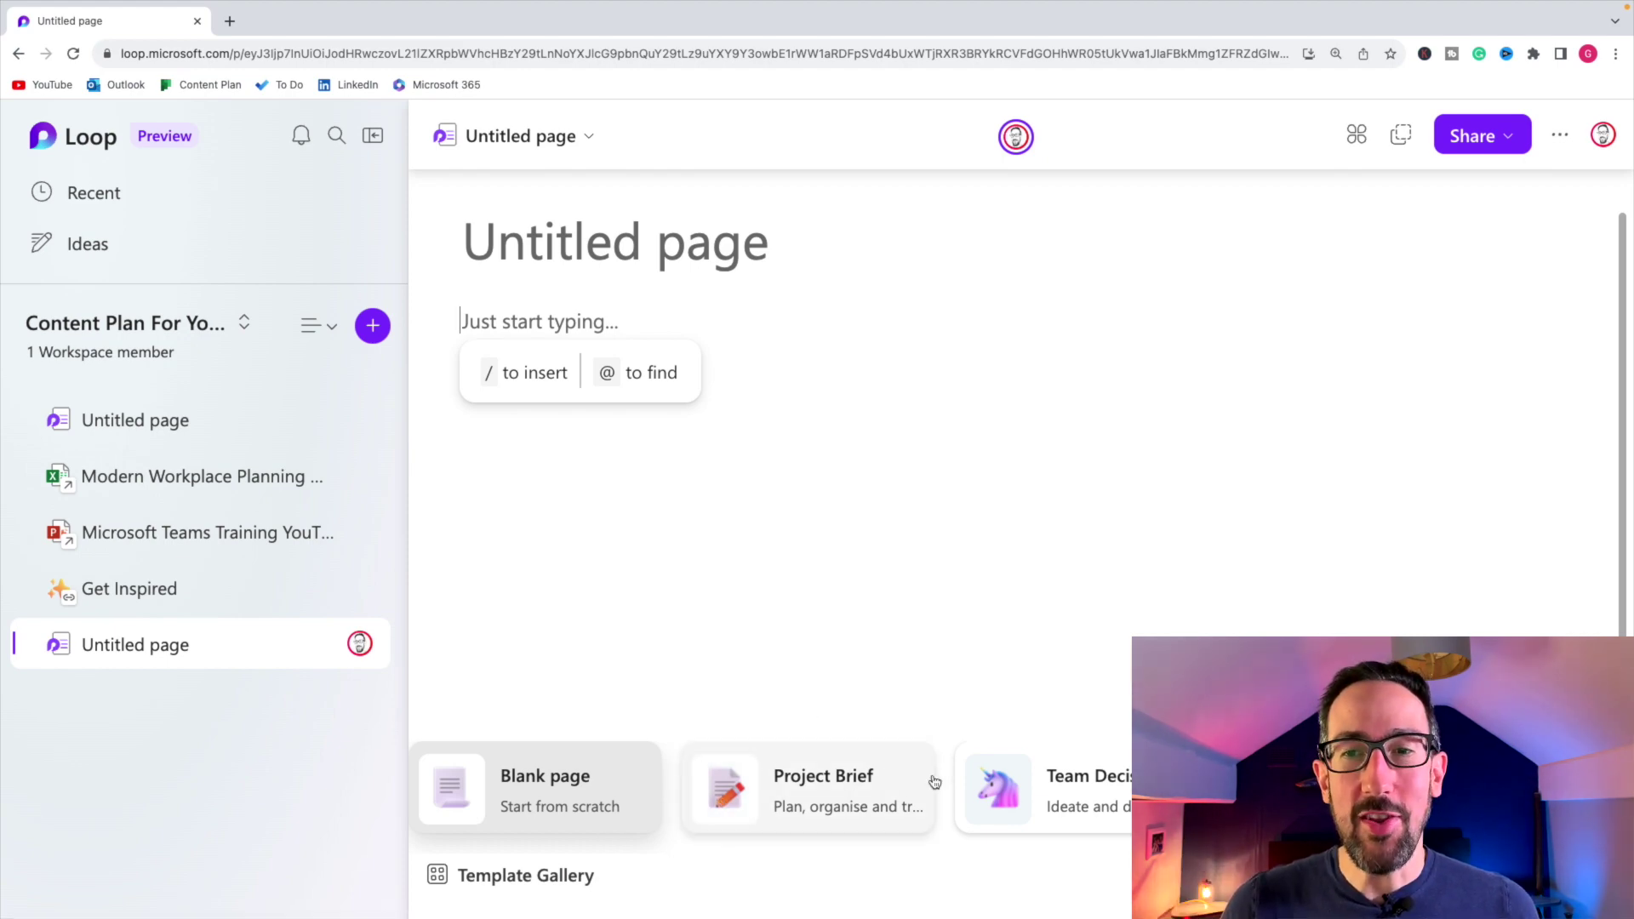
scroll(809, 787, right, 2)
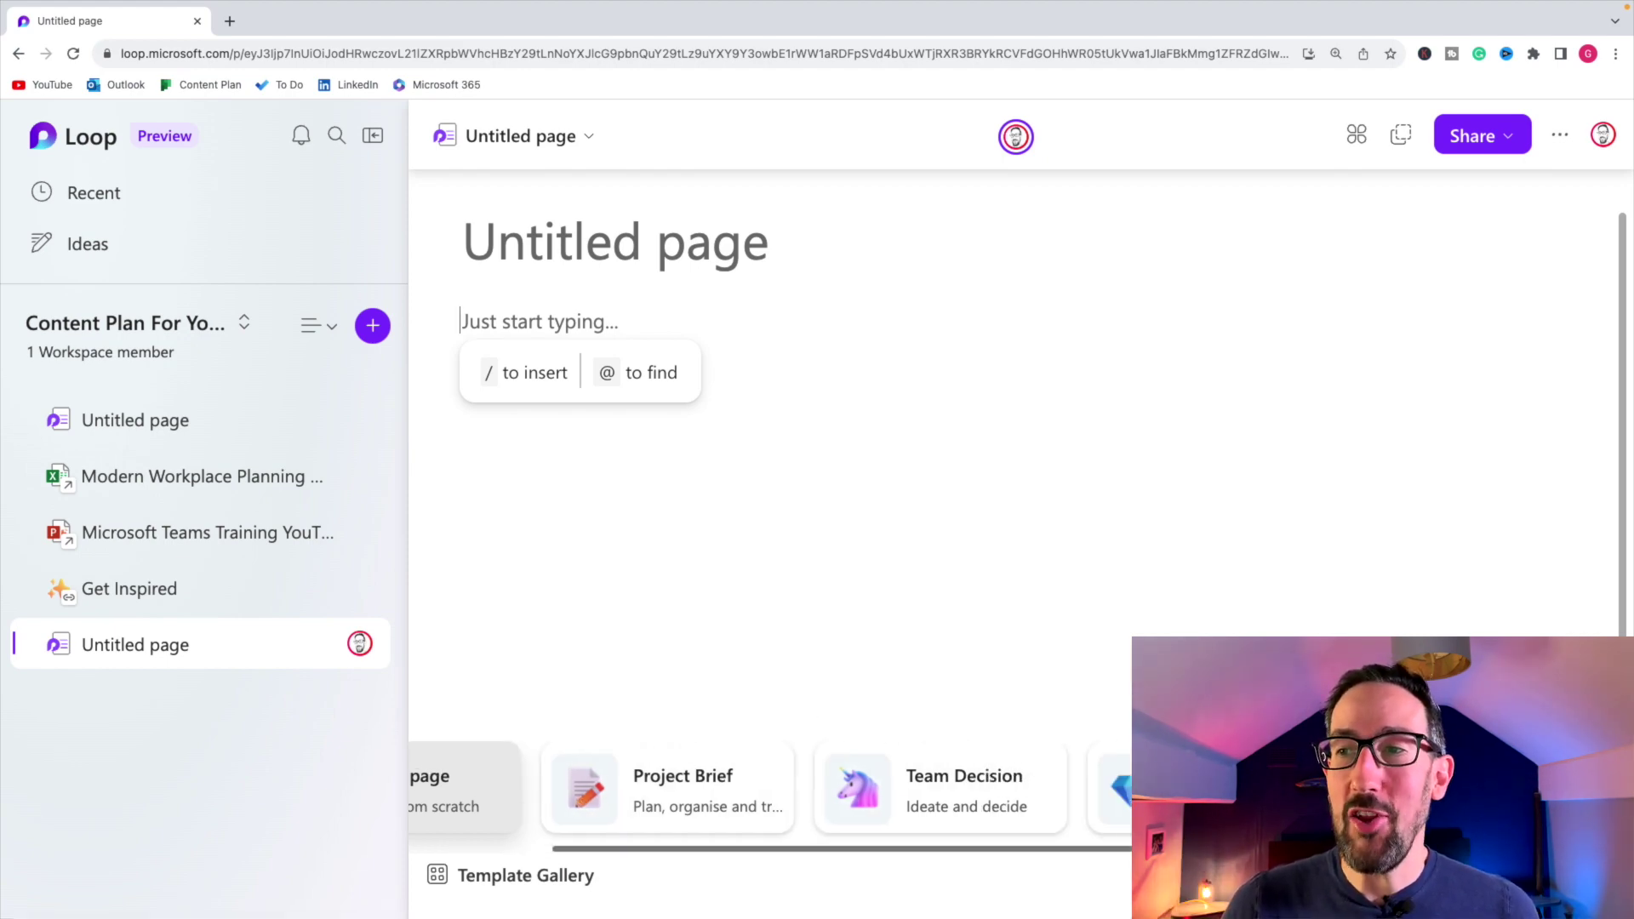
scroll(885, 783, left, 2)
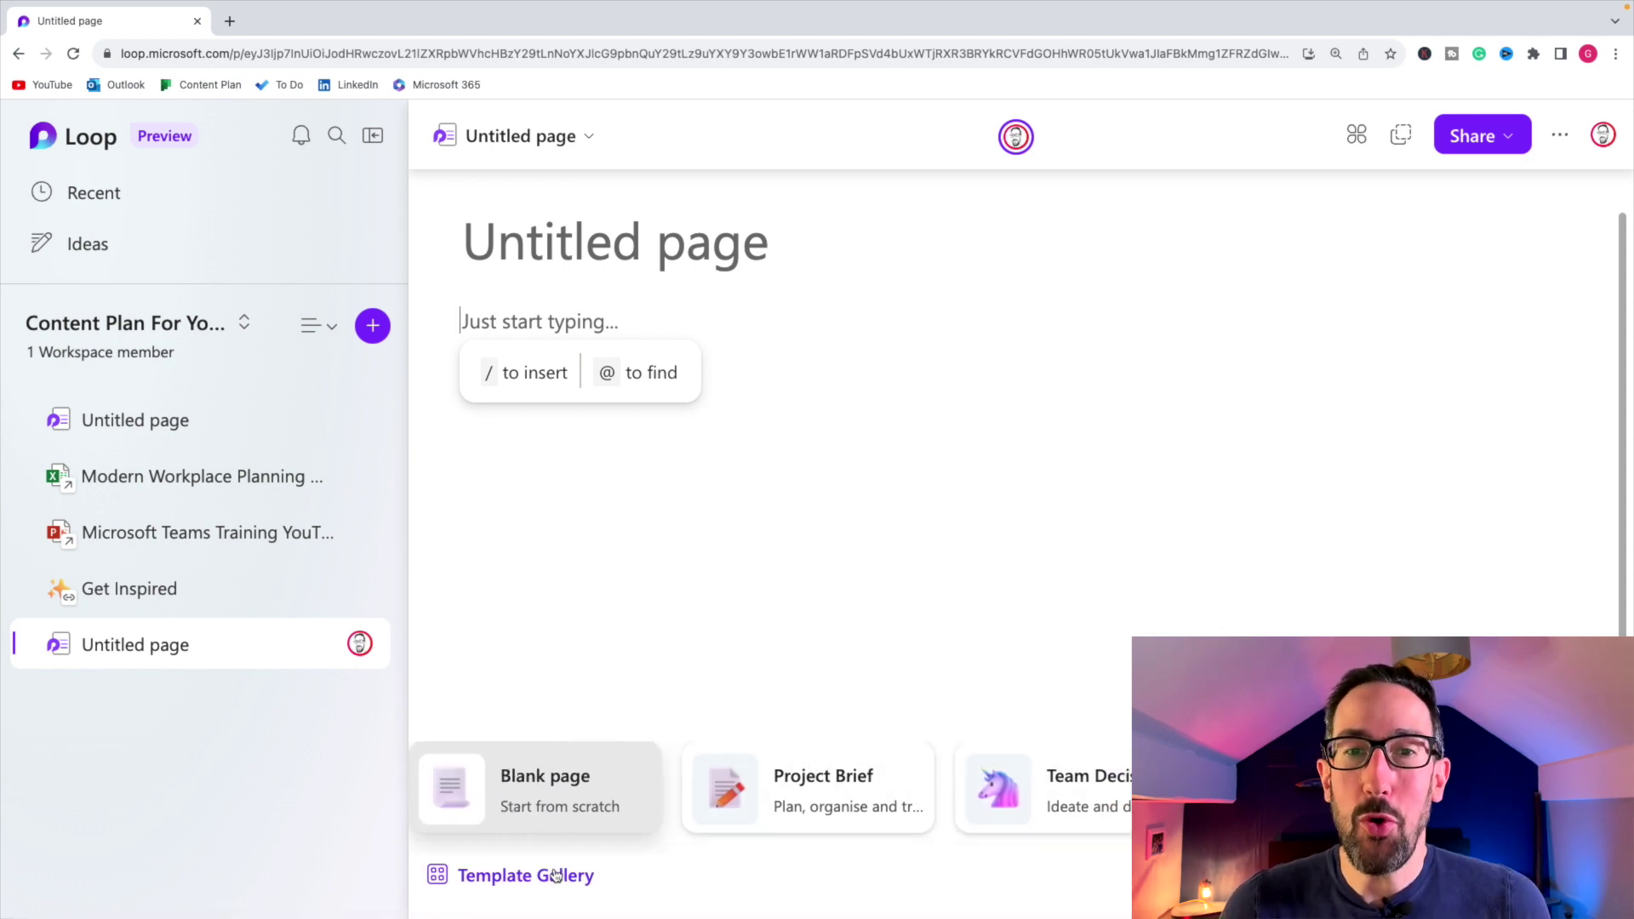
Preview the Template Gallery templates, from Team Decision to Issue Tracker, and apply Problem Framing
click(523, 877)
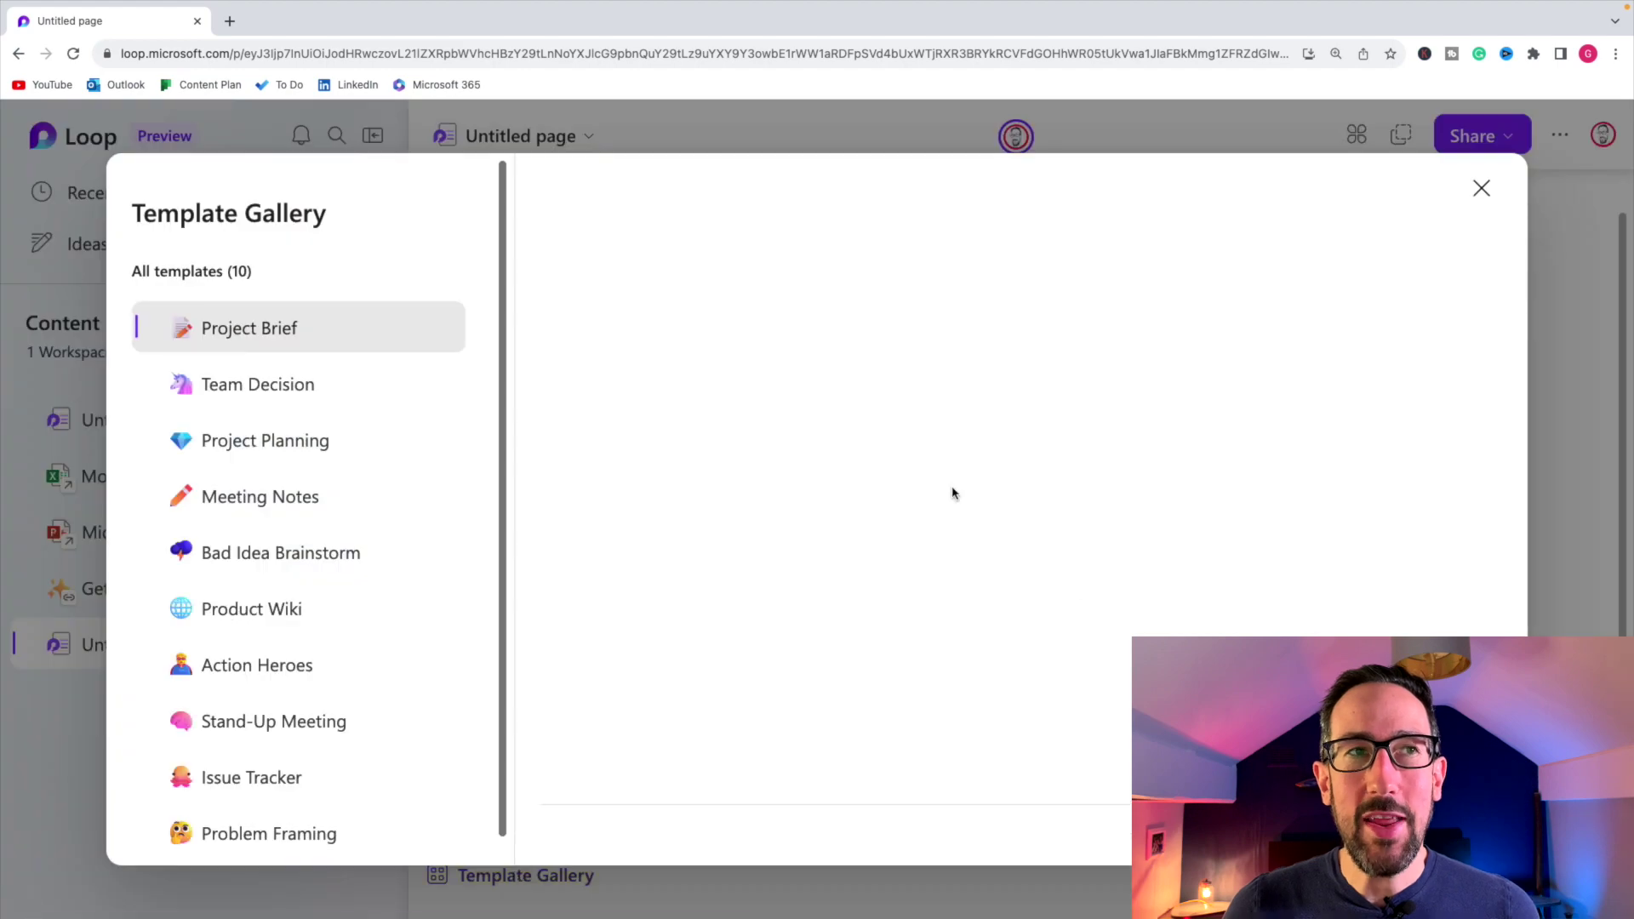
scroll(239, 401, down, 1)
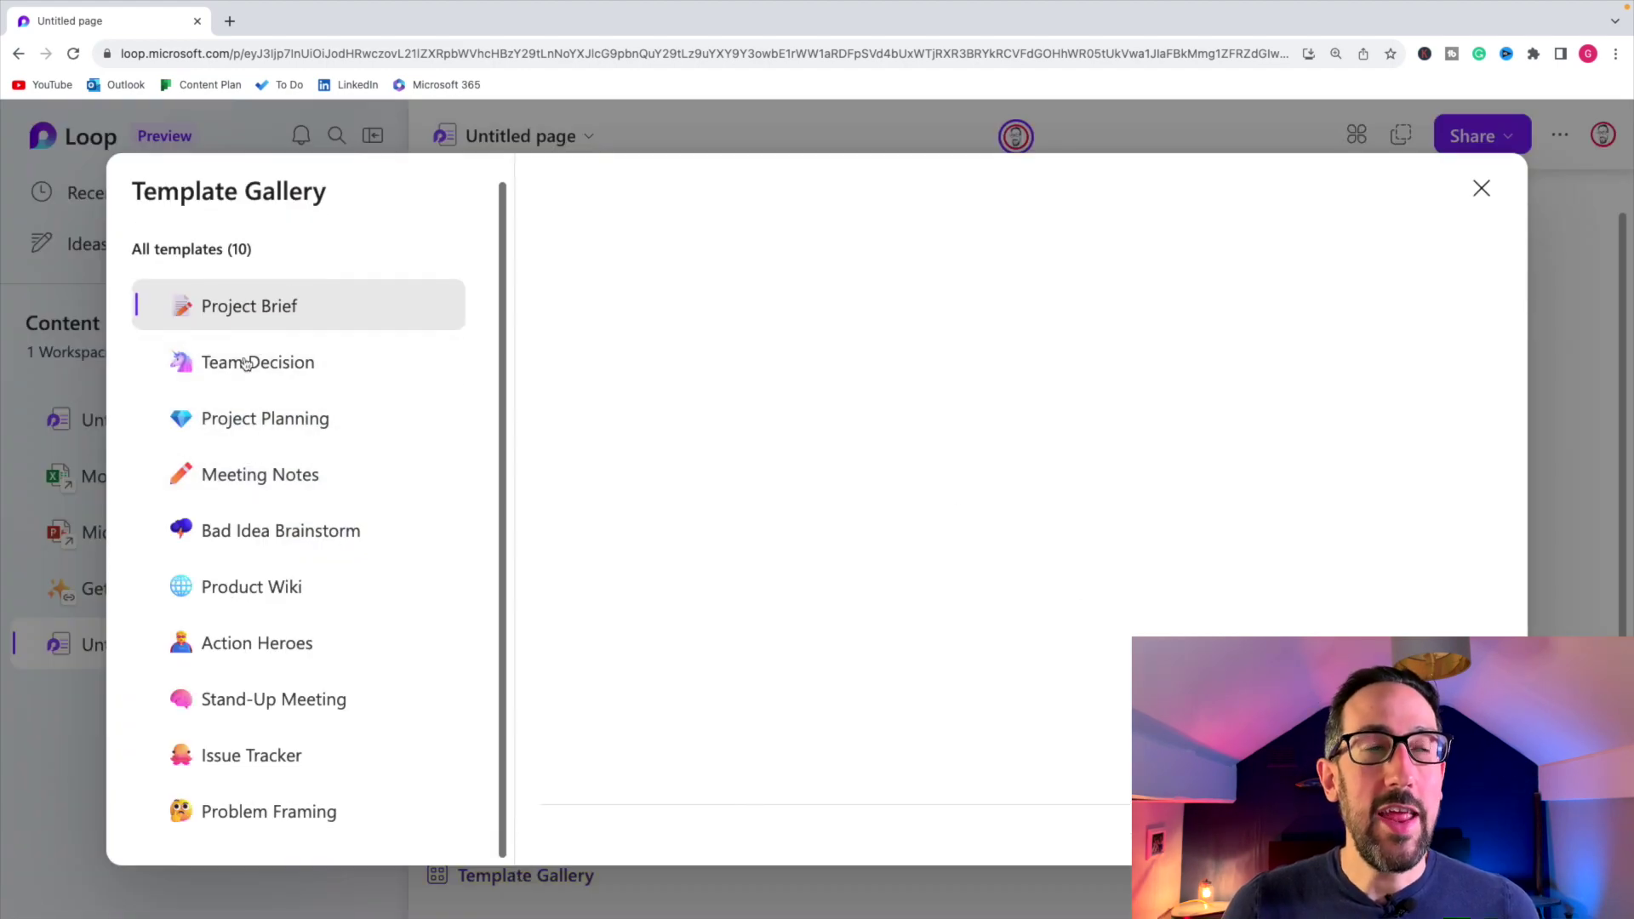
click(281, 363)
click(274, 421)
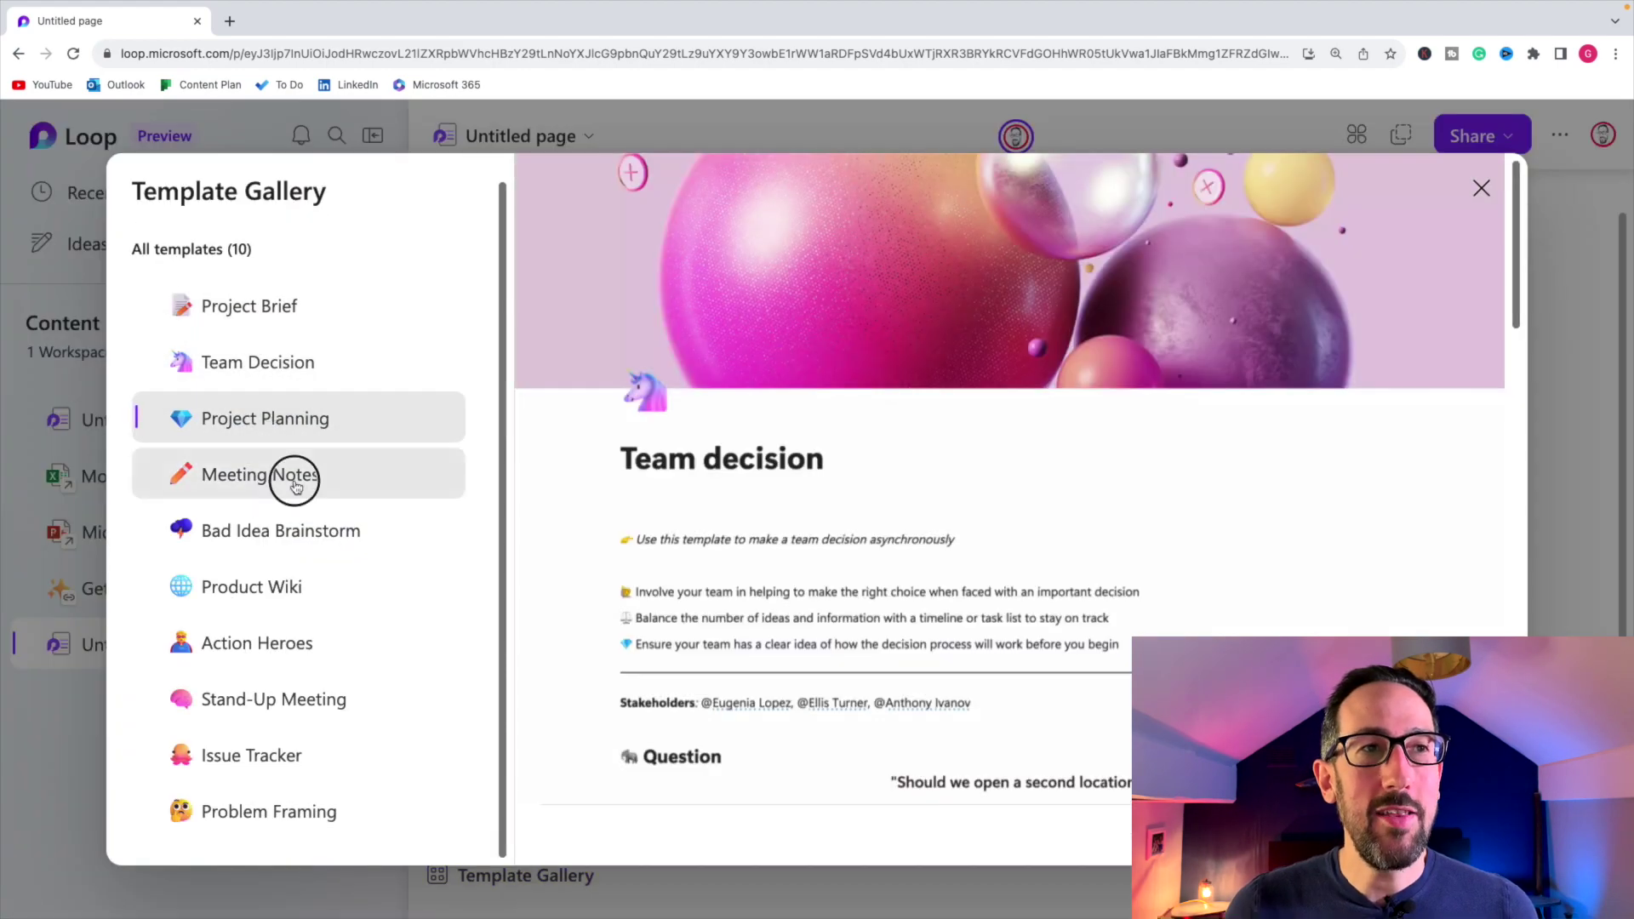
click(296, 484)
click(280, 533)
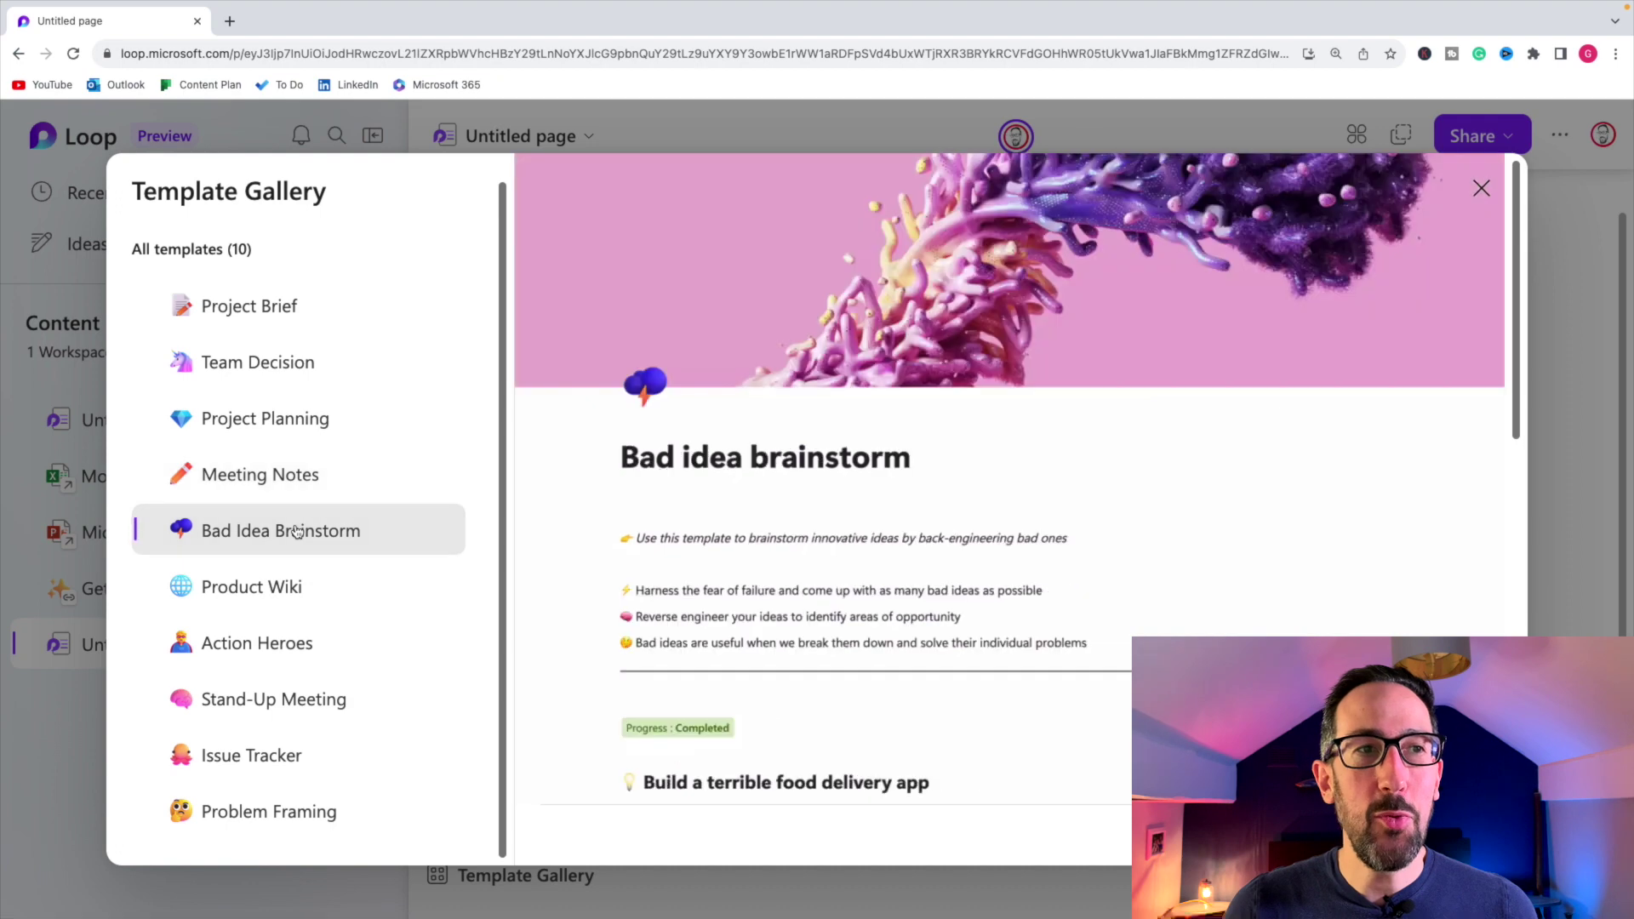
click(289, 593)
click(284, 643)
click(315, 701)
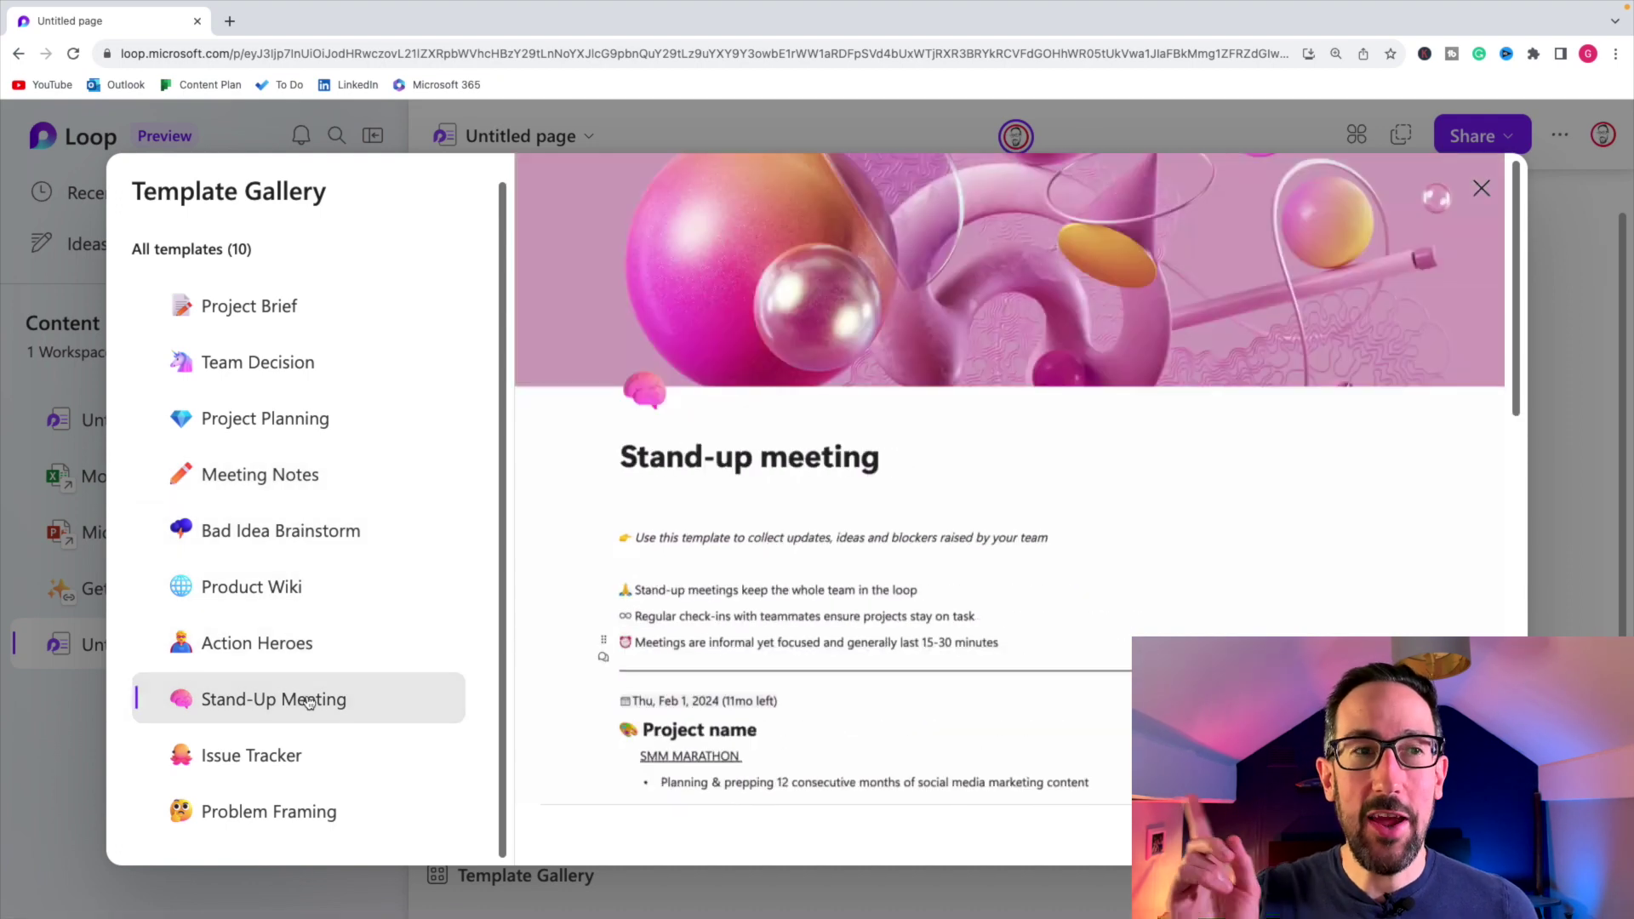
click(264, 751)
click(286, 792)
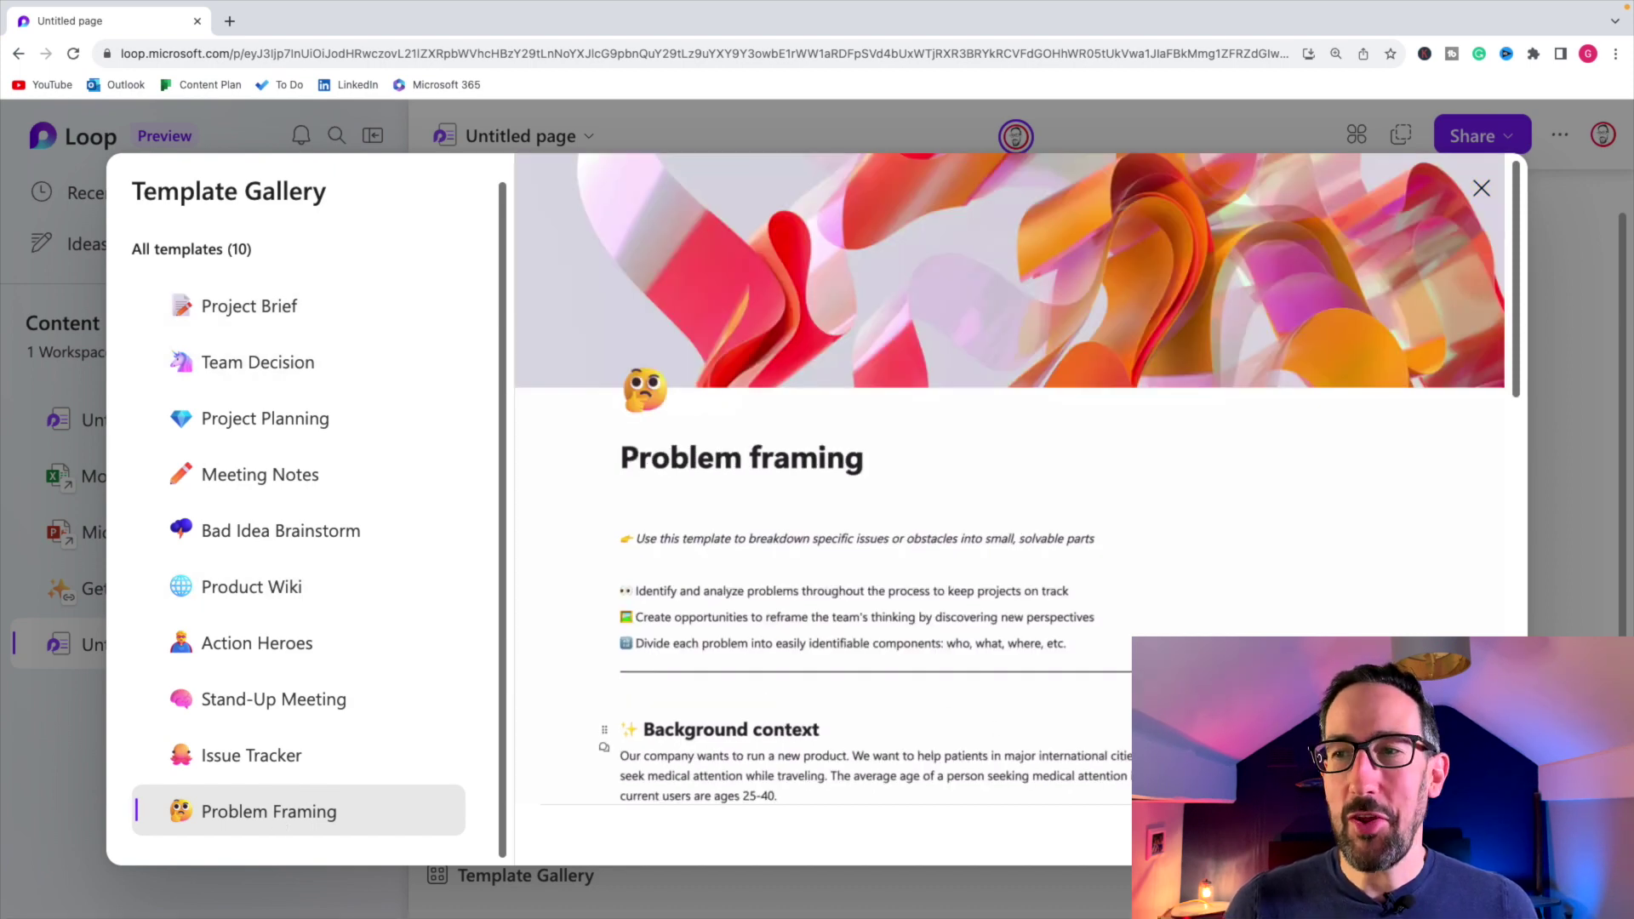
click(286, 817)
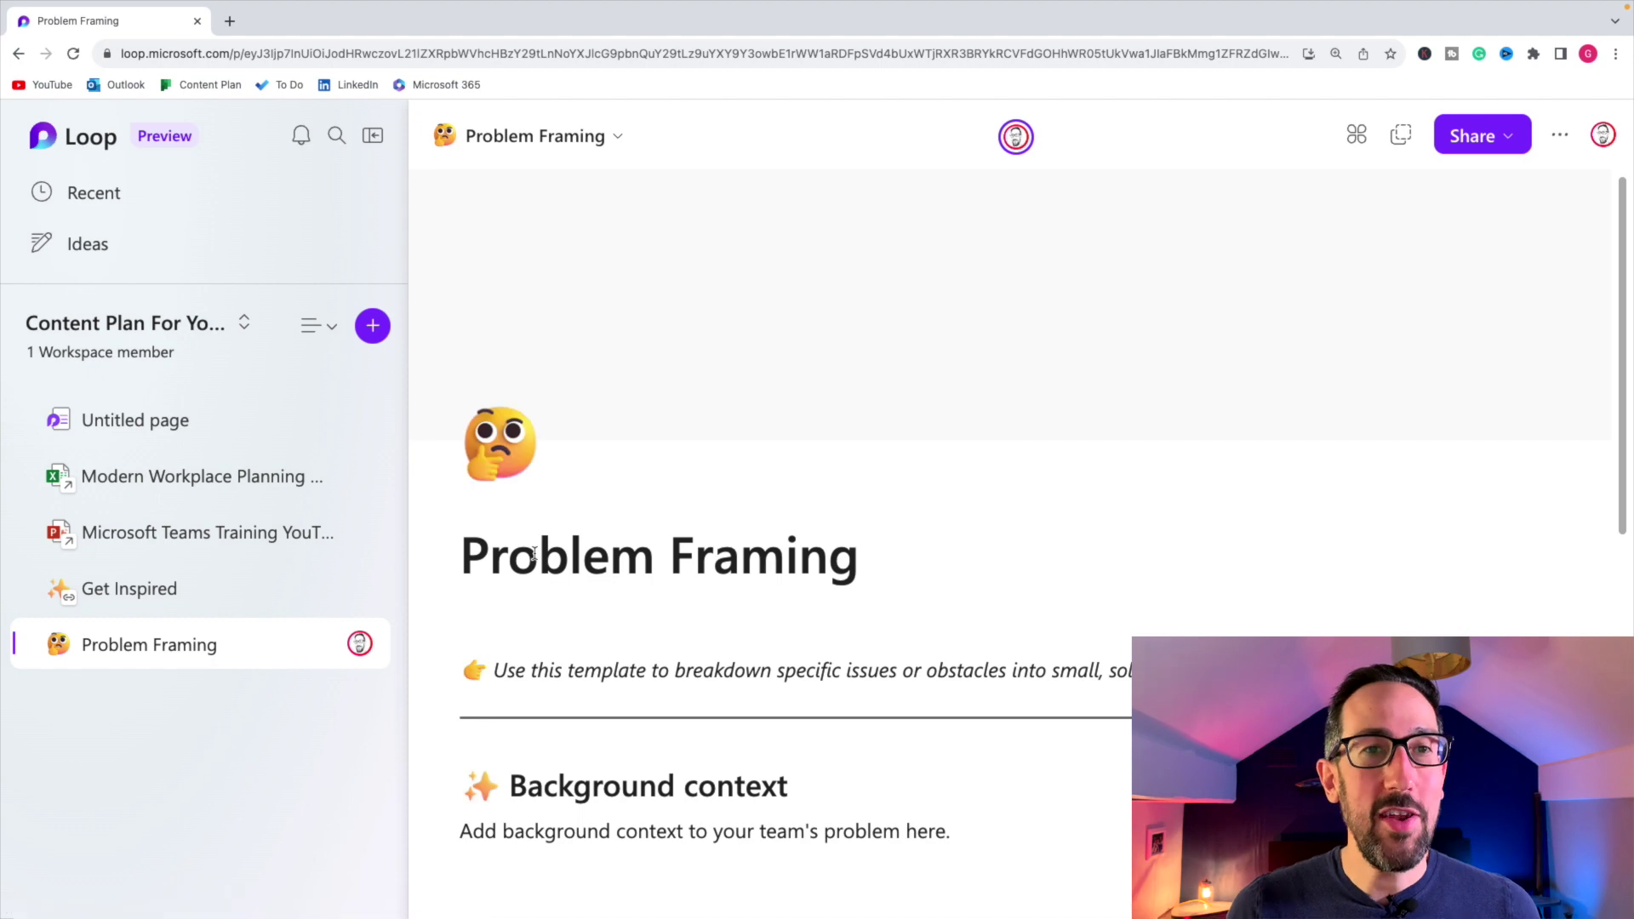
On a new line under Background context, try the / insert menu, then begin an @ mention
scroll(534, 554, down, 5)
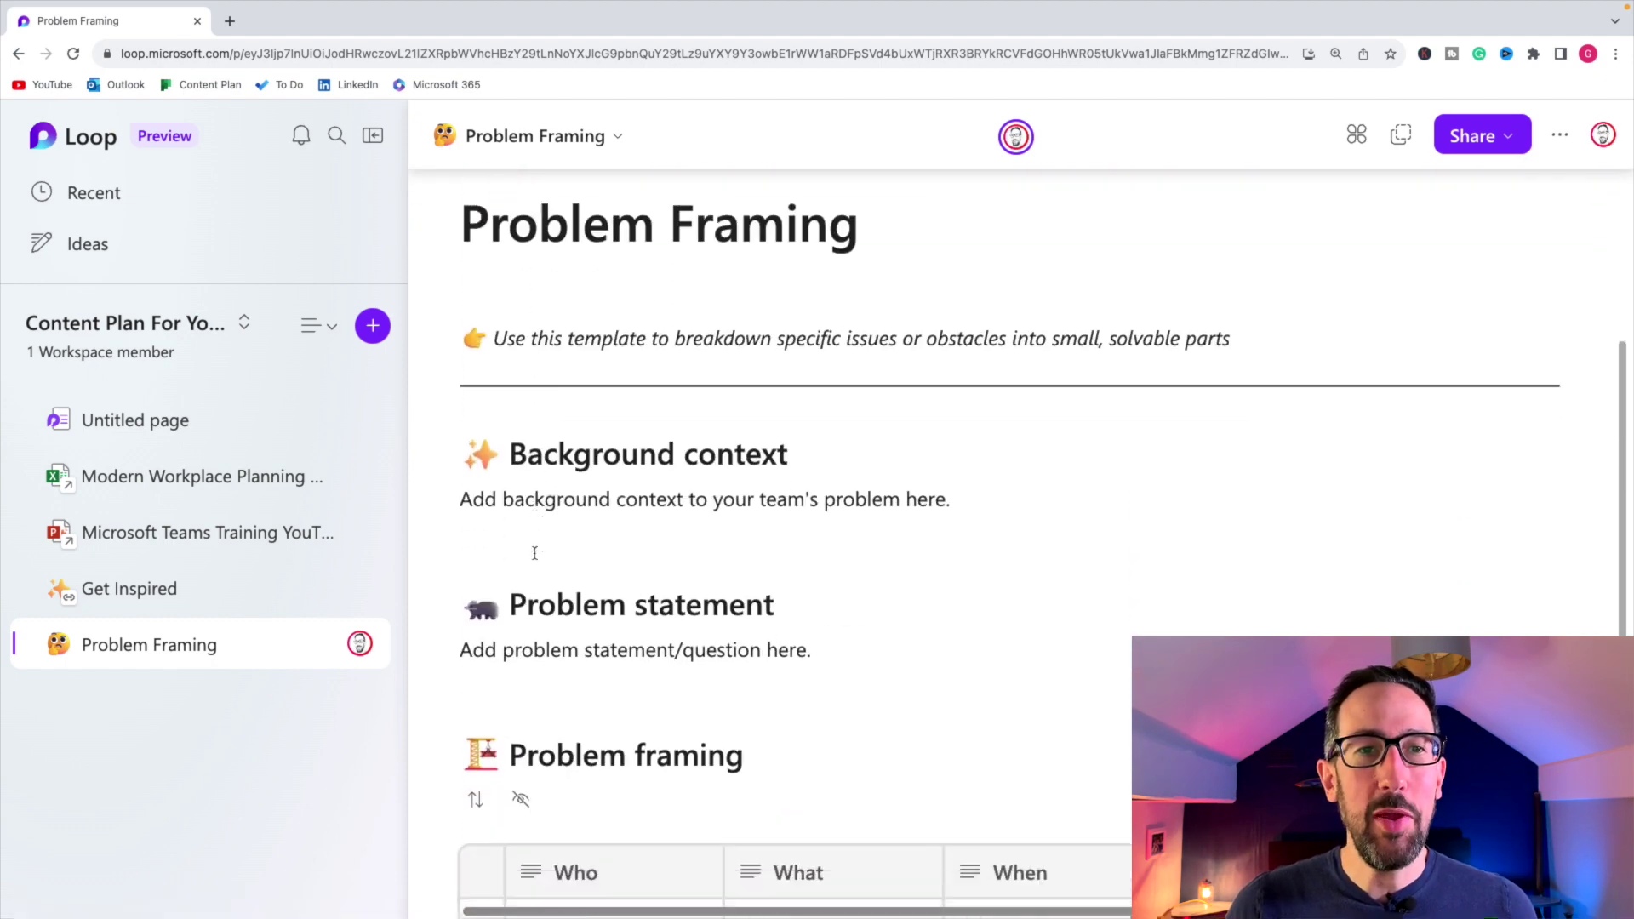
scroll(535, 554, down, 2)
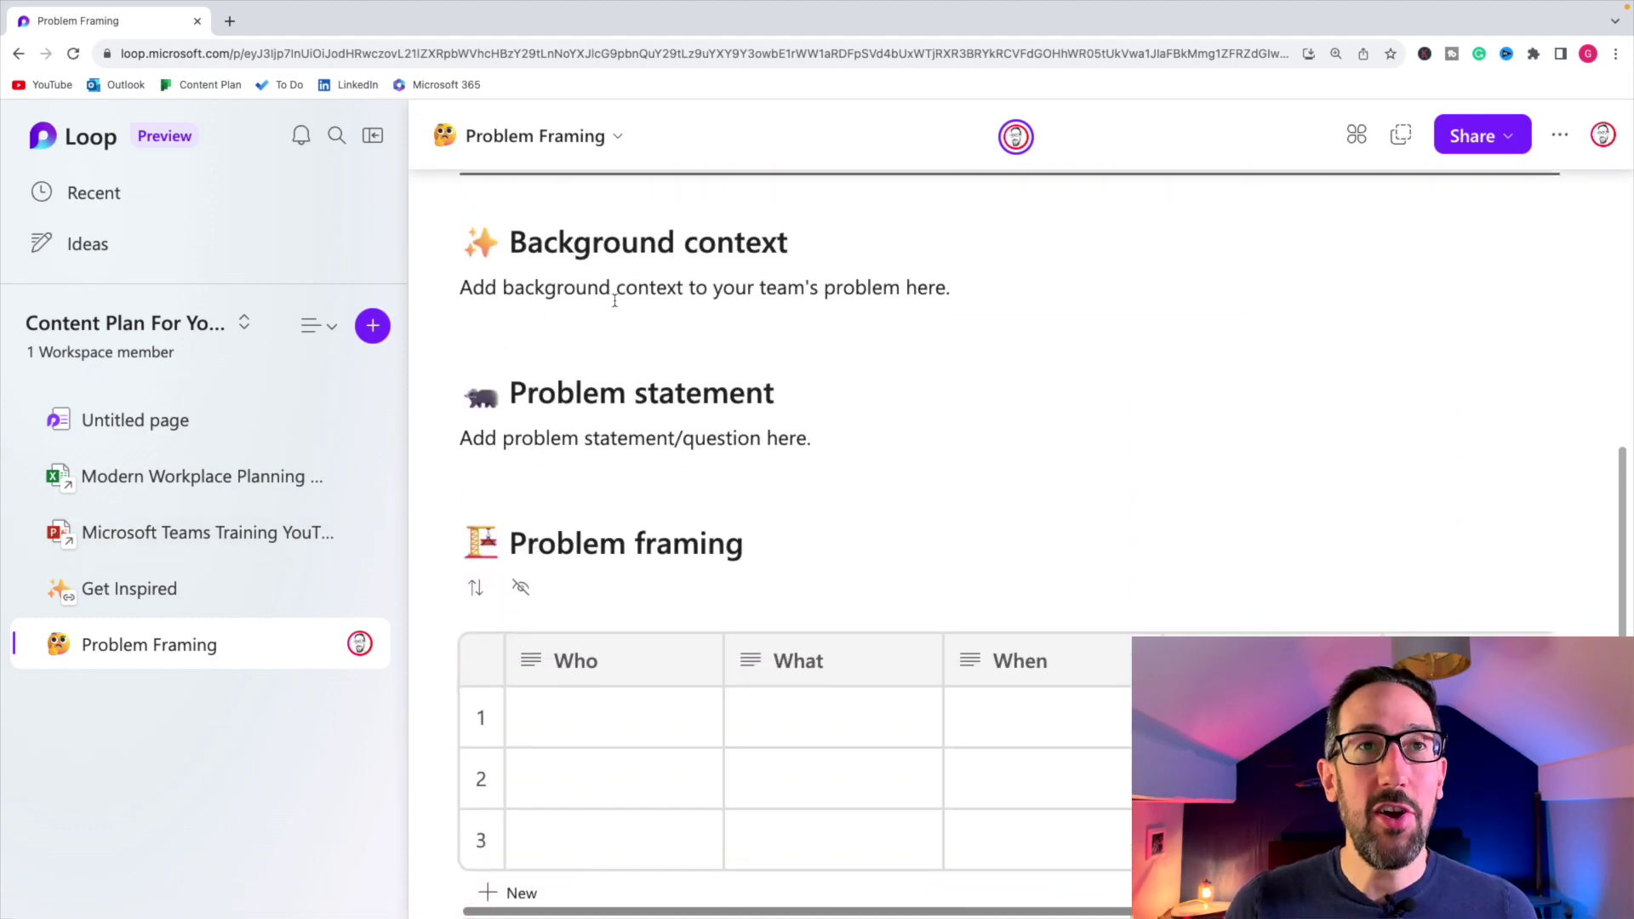
click(567, 325)
text(/)
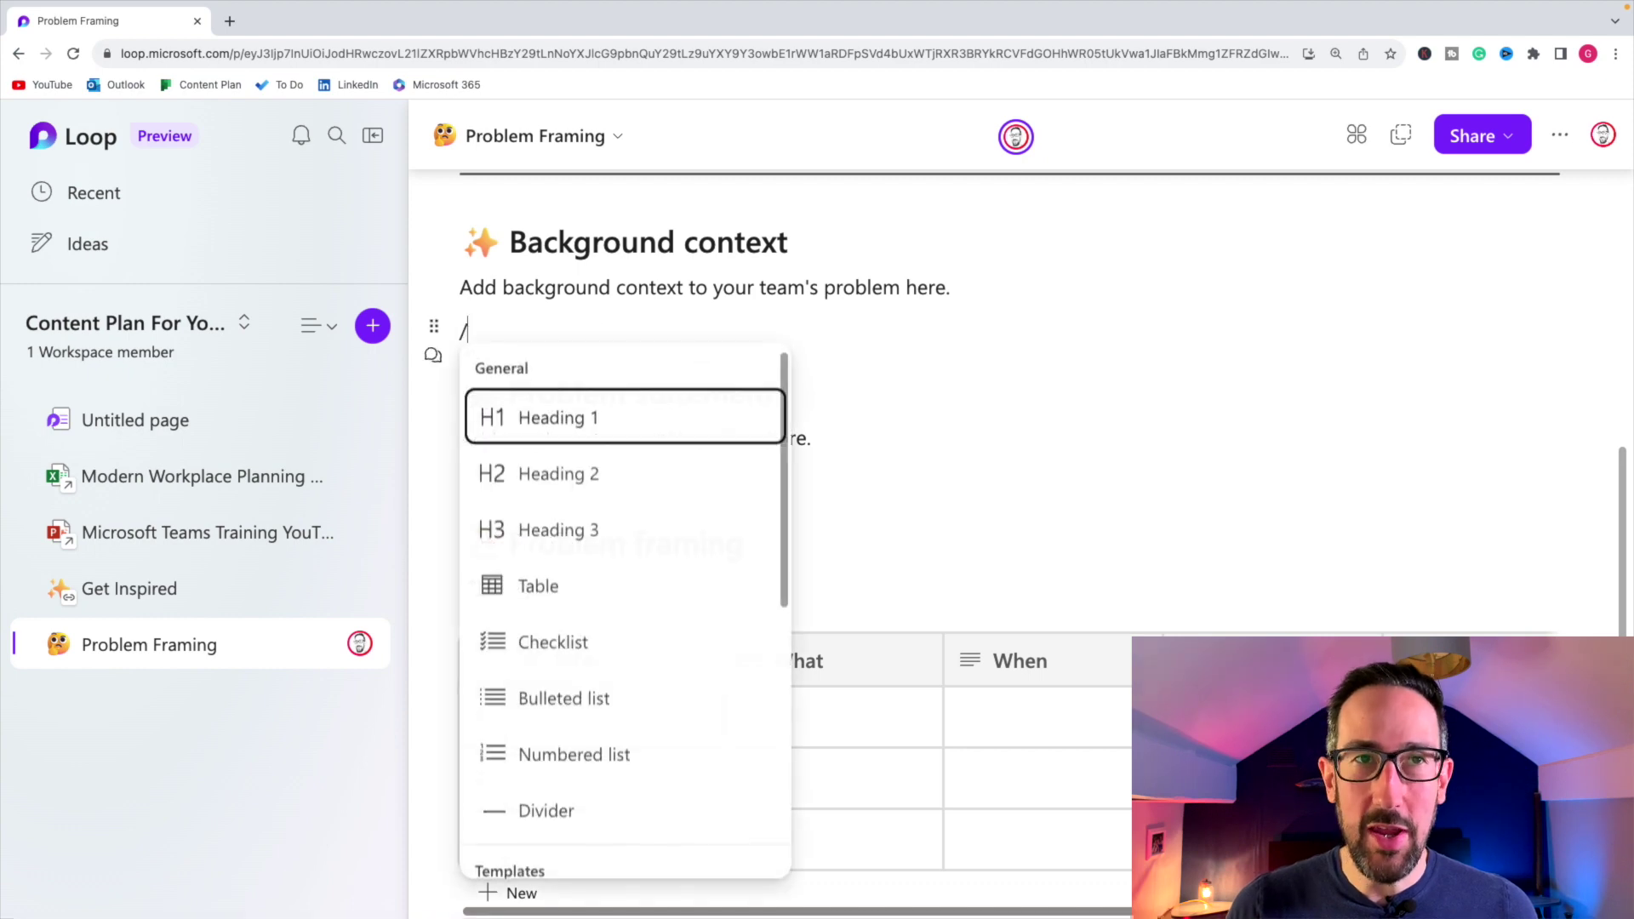
scroll(549, 545, down, 7)
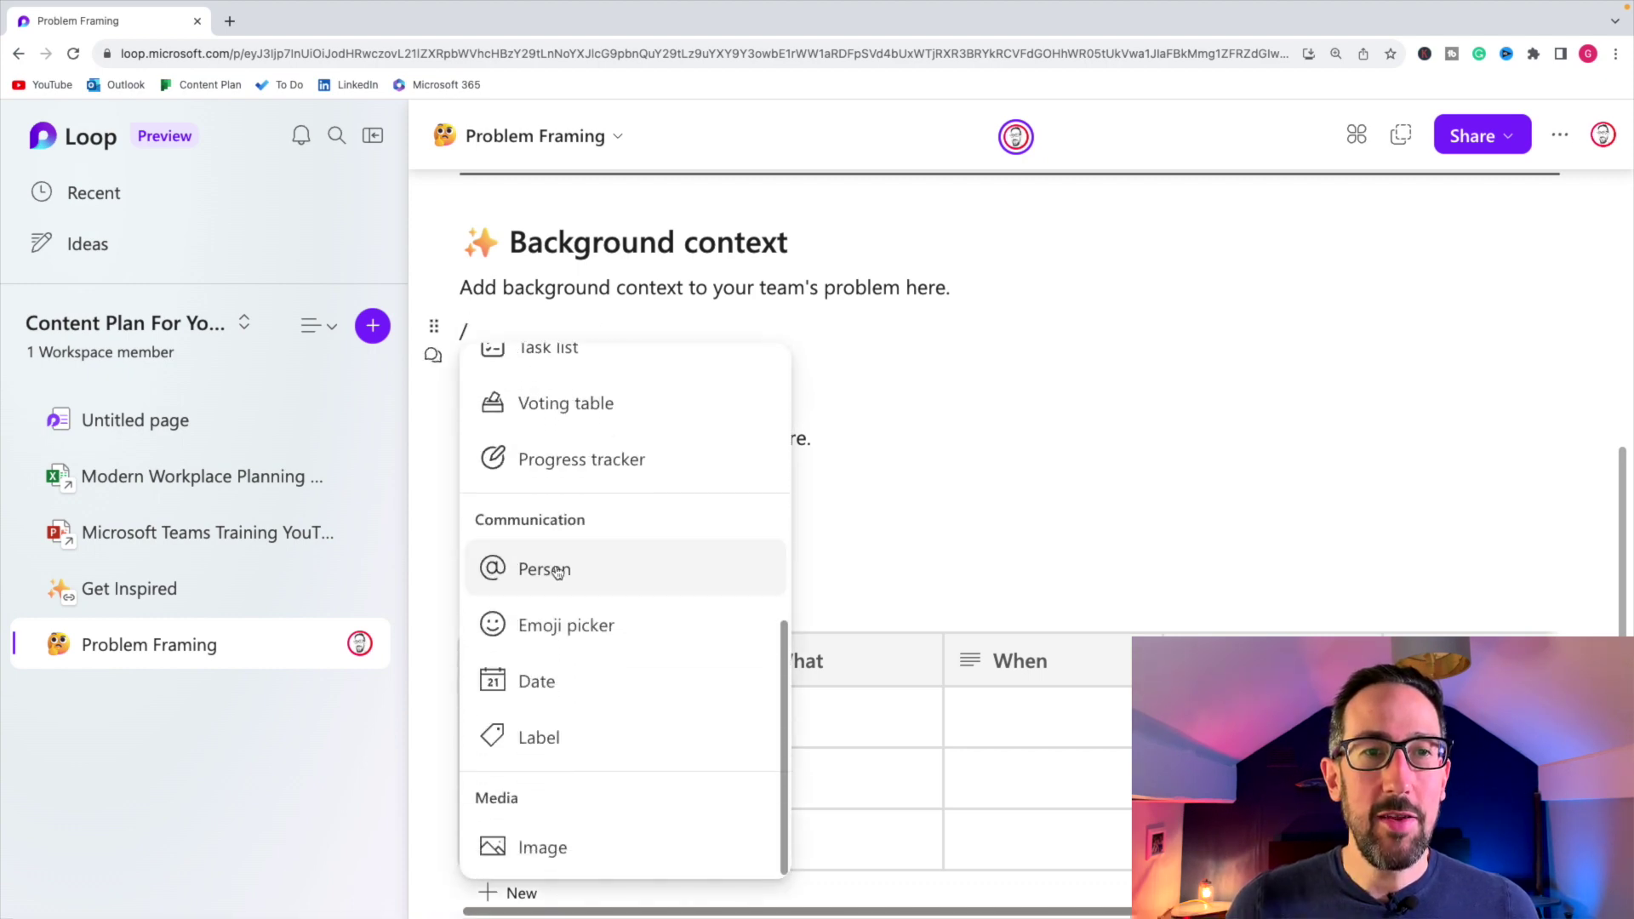
scroll(549, 572, up, 7)
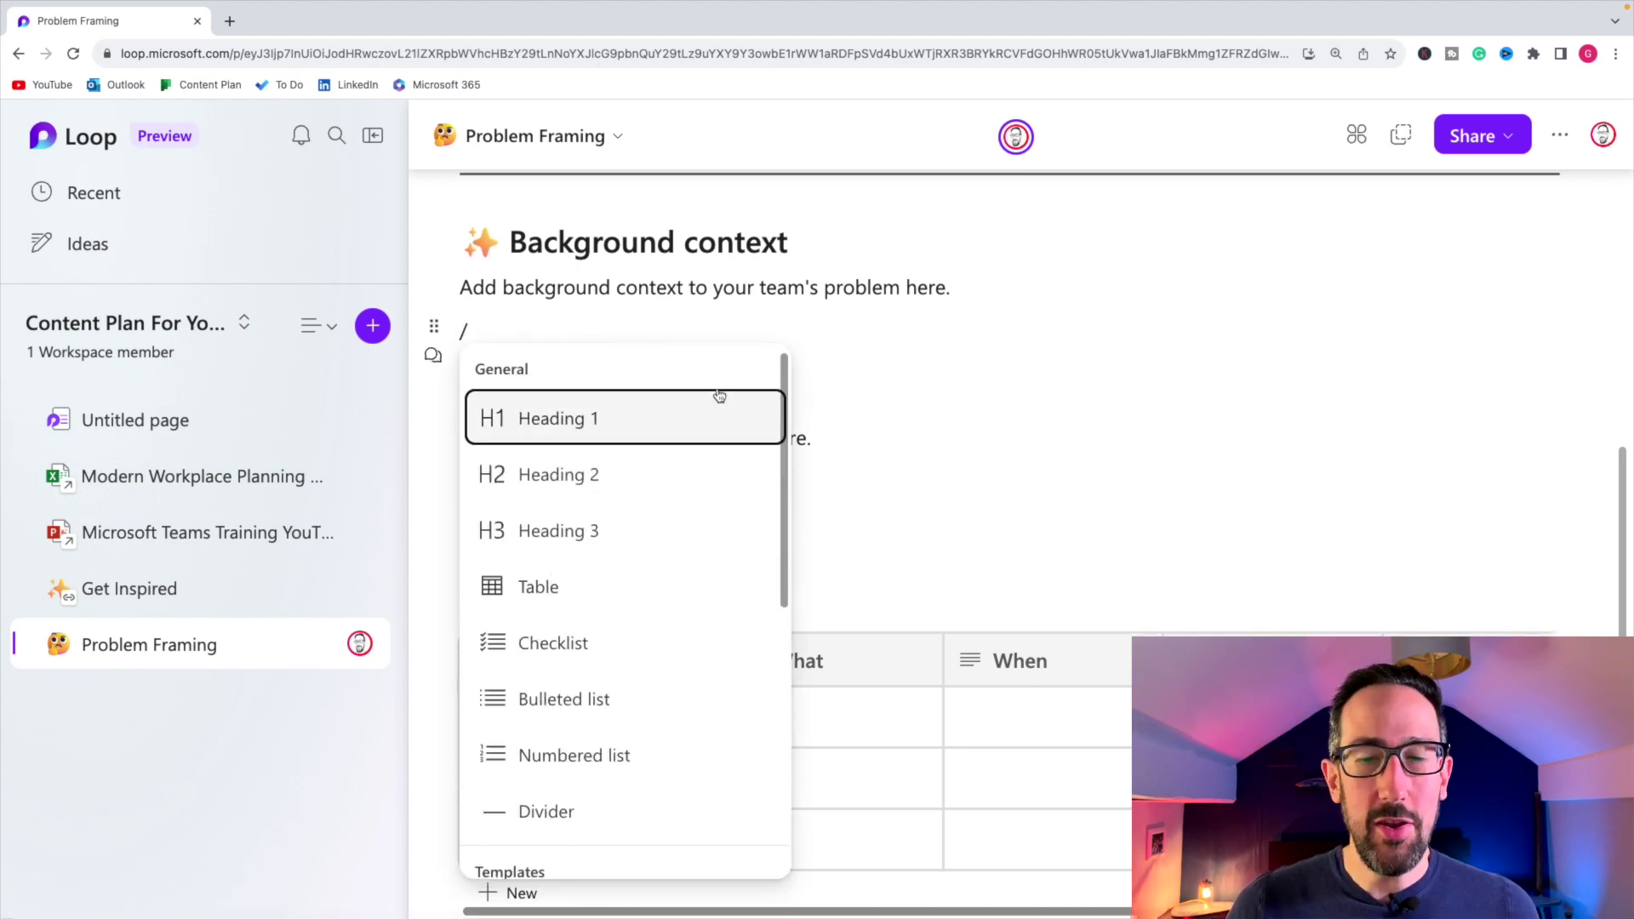
key(BackSpace)
text(@)
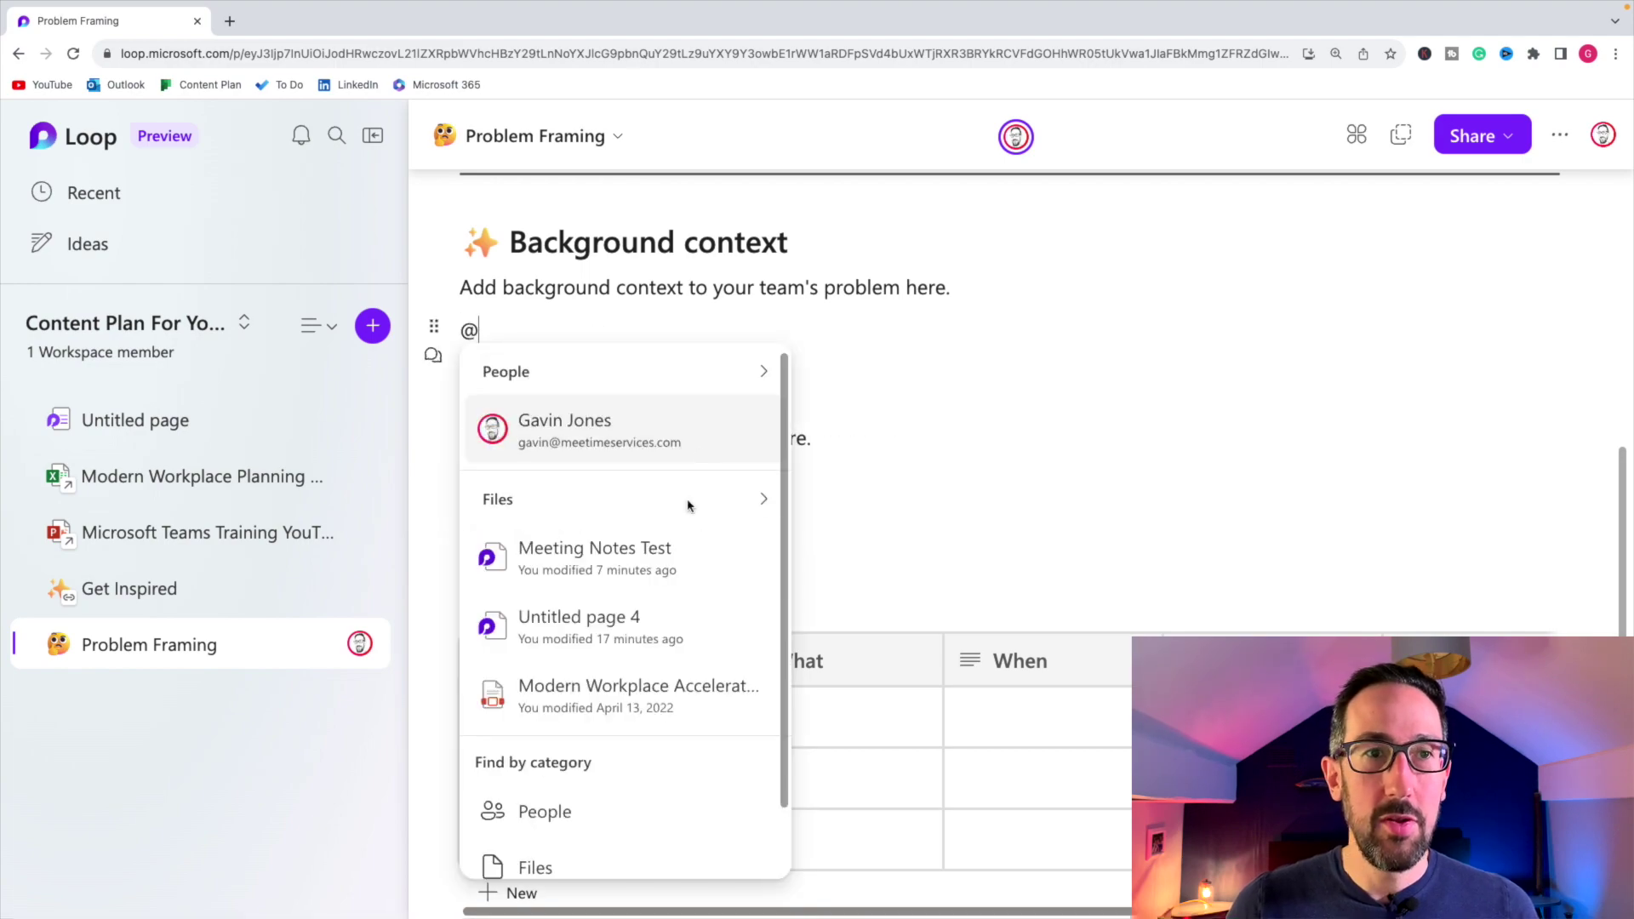